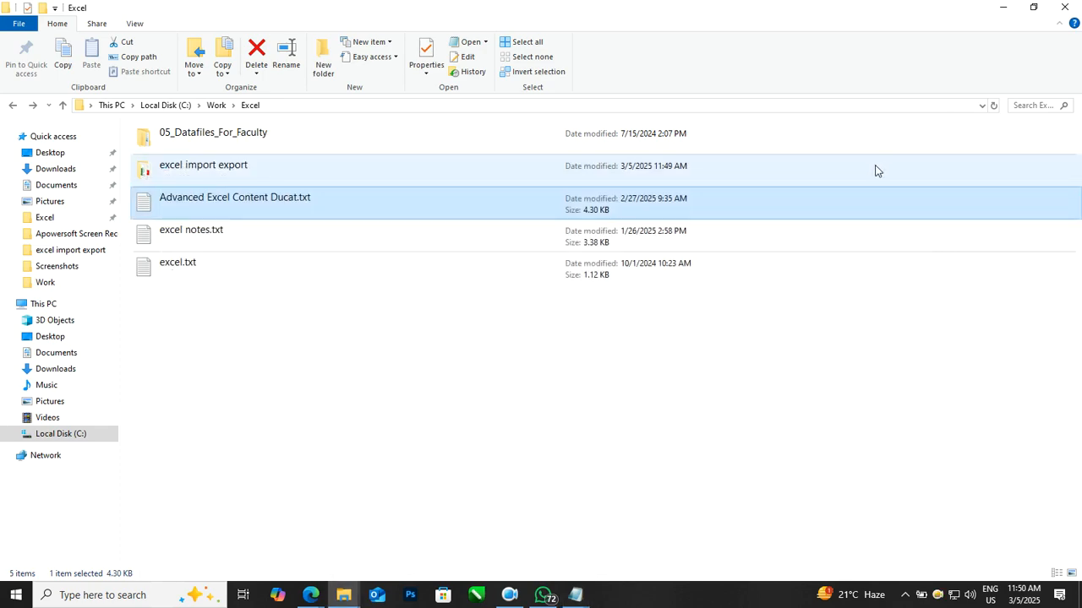
Step: Launch Excel from the Start search and open a new blank workbook
{"action": "left_click", "coordinate": [1005, 6]}
{"action": "key", "text": "super"}
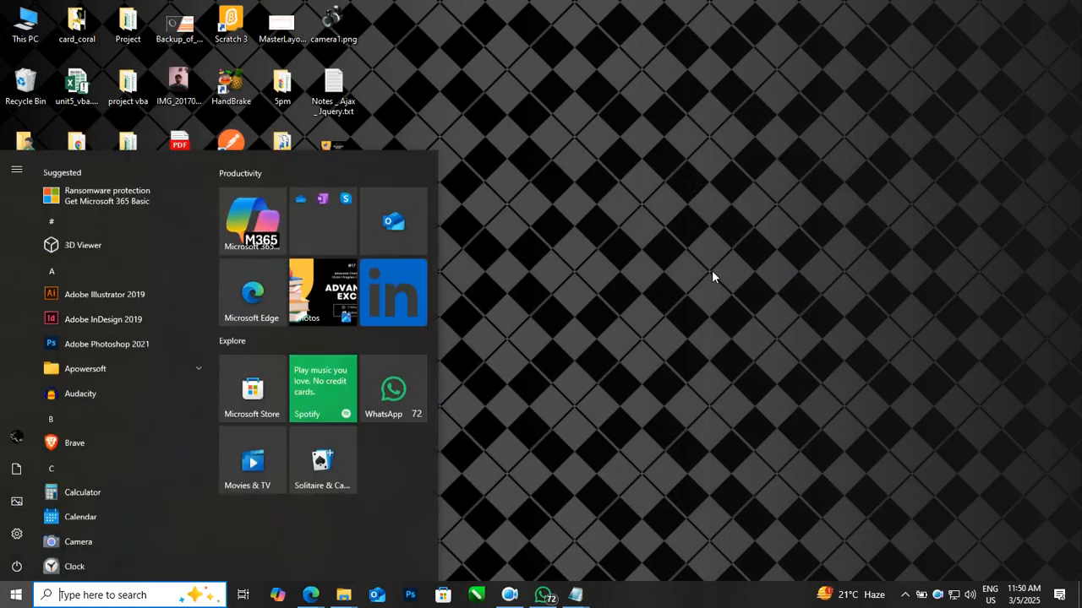
{"action": "type", "text": "excel"}
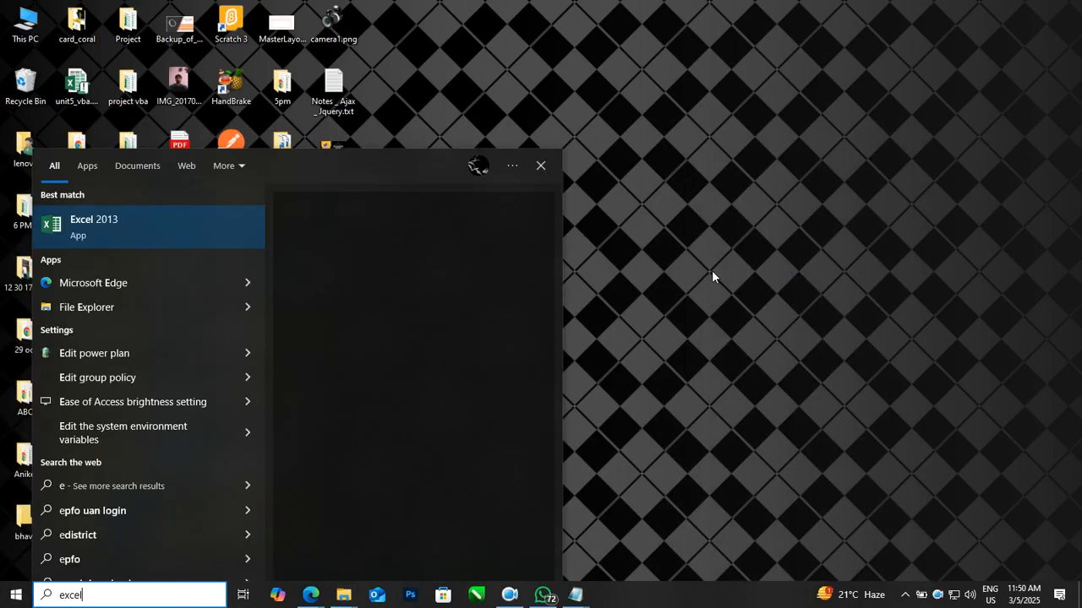
{"action": "key", "text": "Return"}
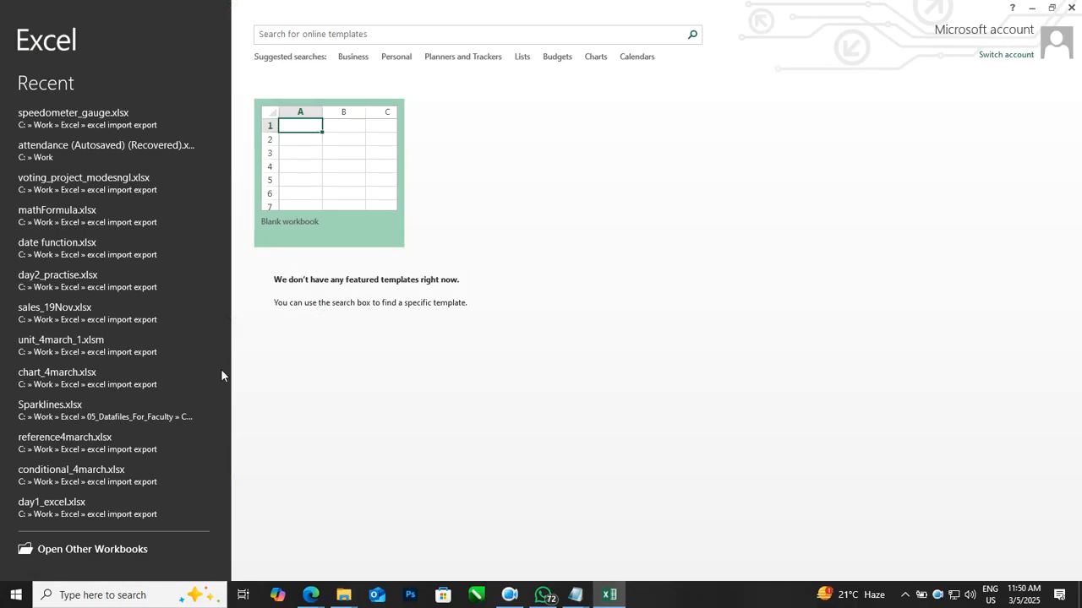
{"action": "left_click", "coordinate": [314, 171]}
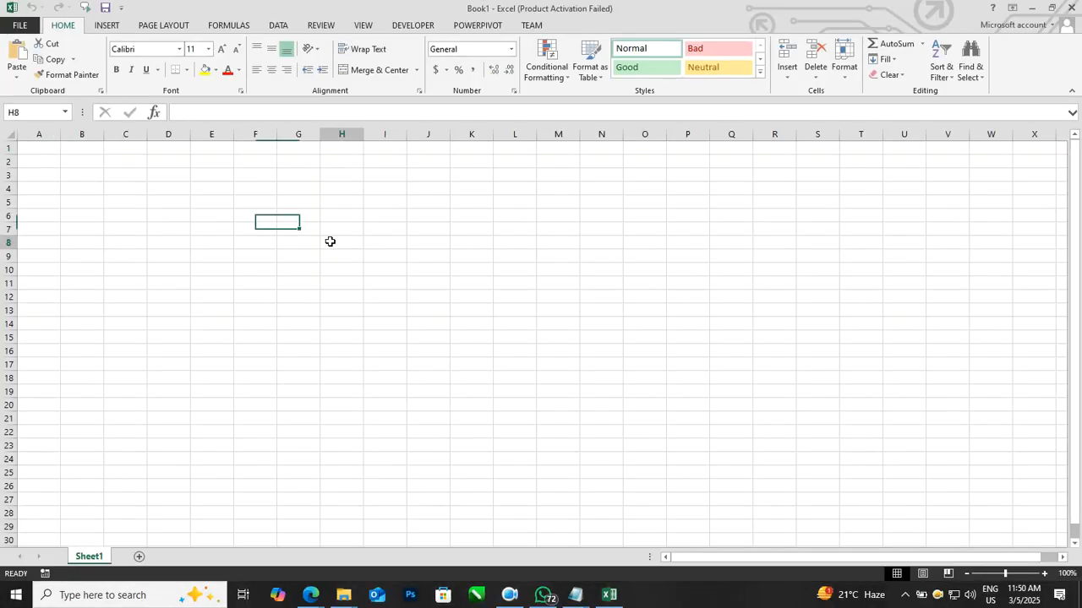
Step: Fill C3:H11 at once with the formula =randbetween(1,100)
{"action": "scroll", "coordinate": [531, 299], "scroll_direction": "up", "scroll_amount": 2}
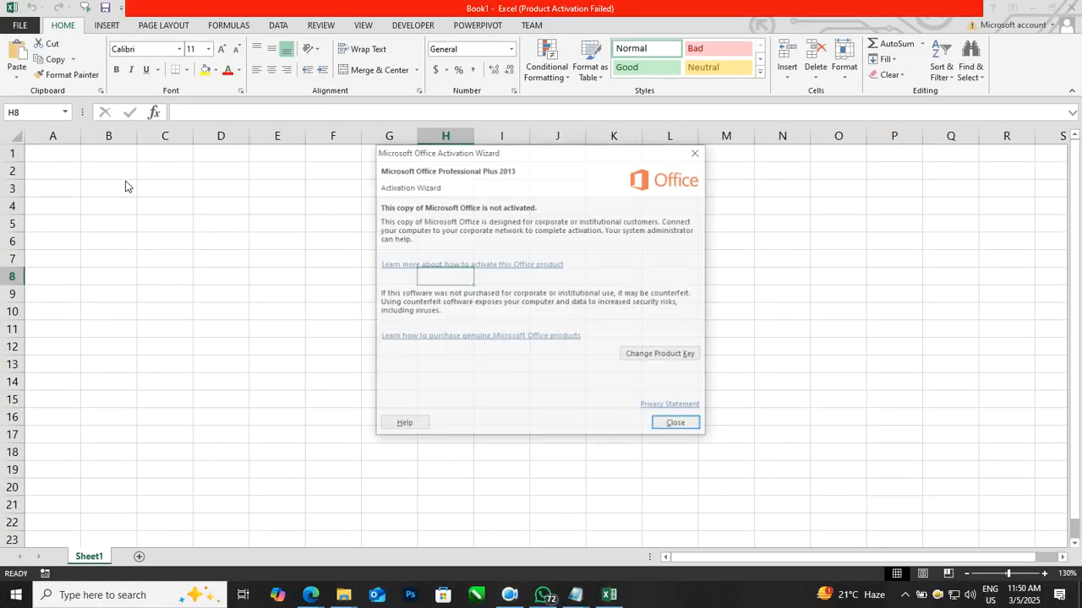
{"action": "left_click", "coordinate": [698, 153]}
{"action": "left_click_drag", "start_coordinate": [165, 188], "coordinate": [433, 326]}
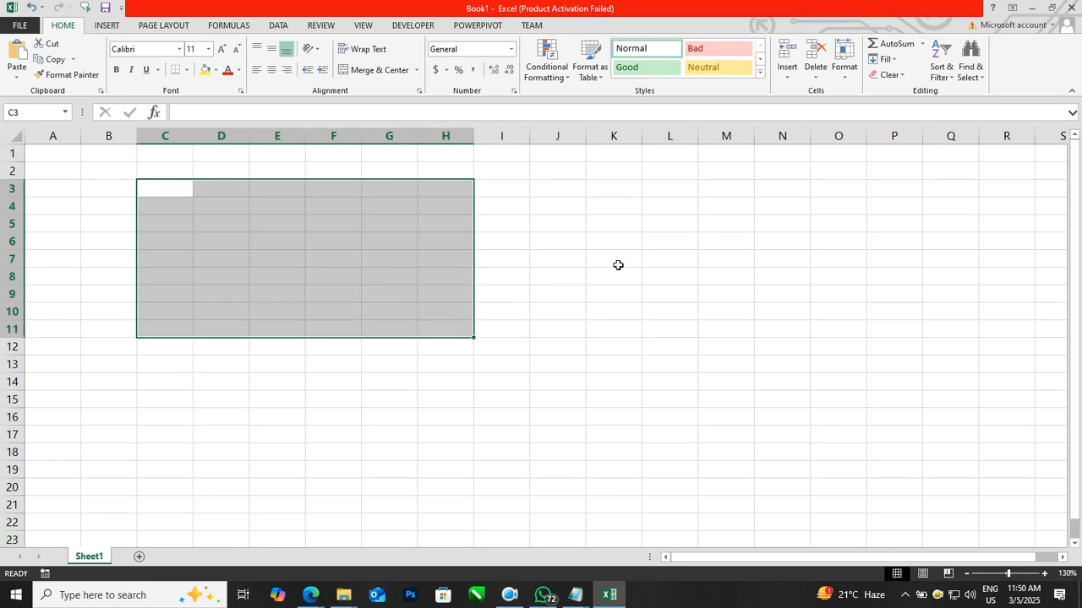
{"action": "type", "text": "=rand"}
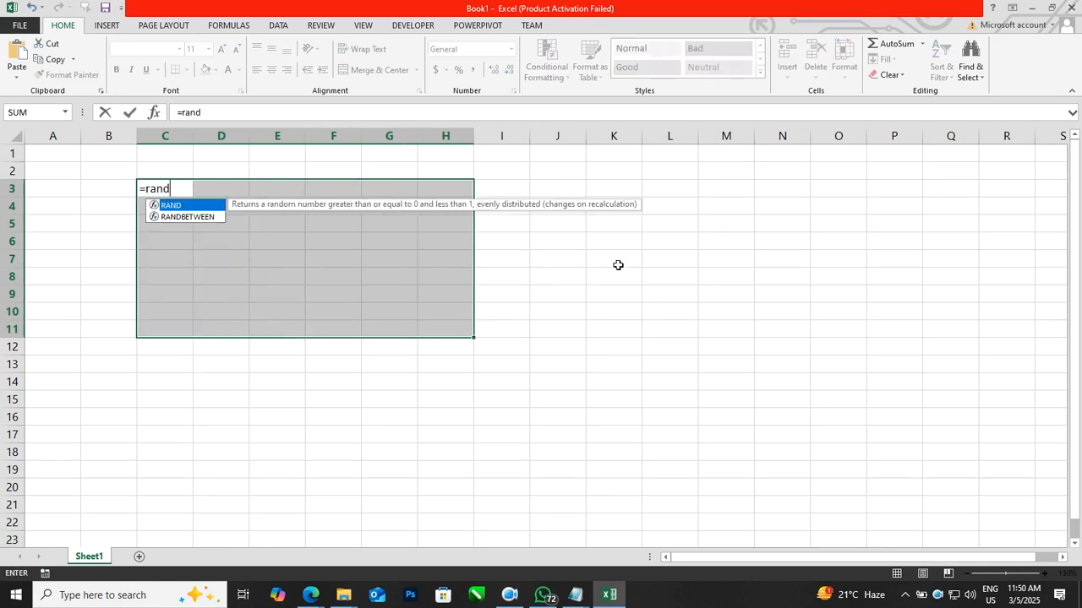
{"action": "type", "text": "between("}
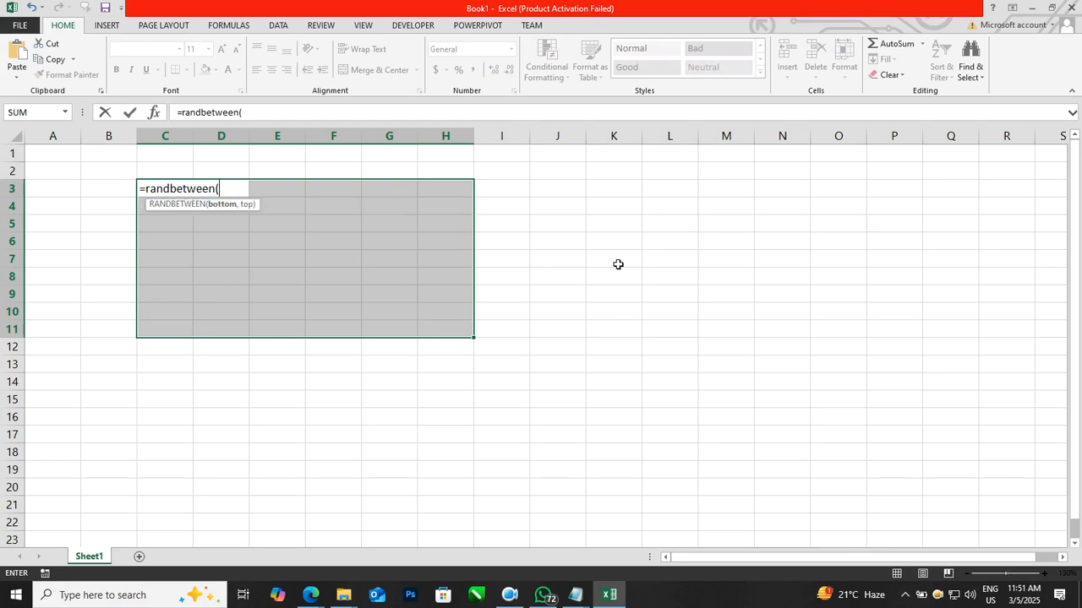
{"action": "type", "text": "1,100)"}
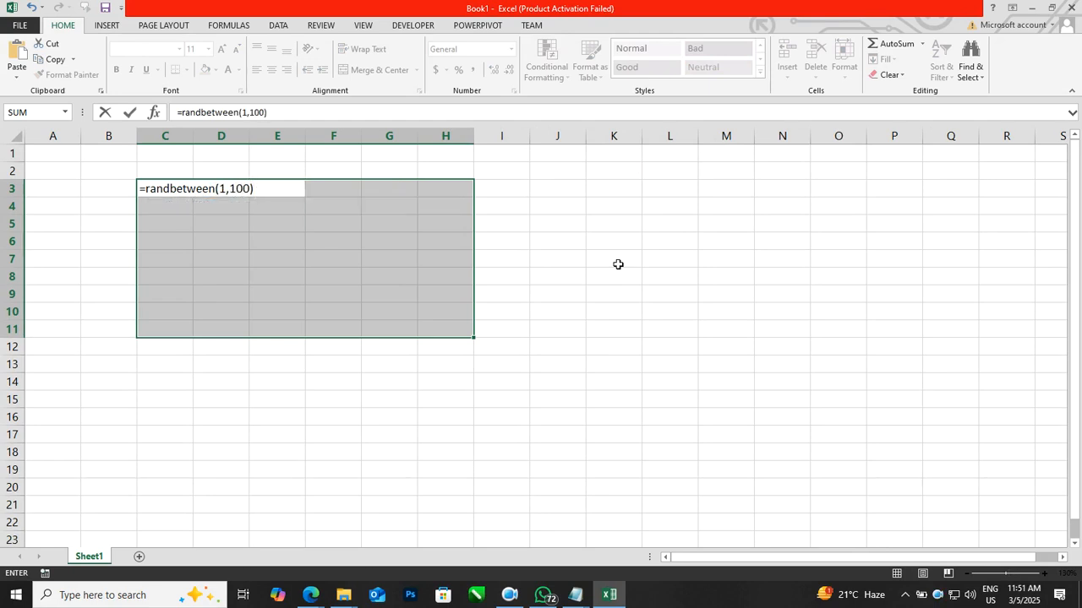
{"action": "key", "text": "ctrl+Return"}
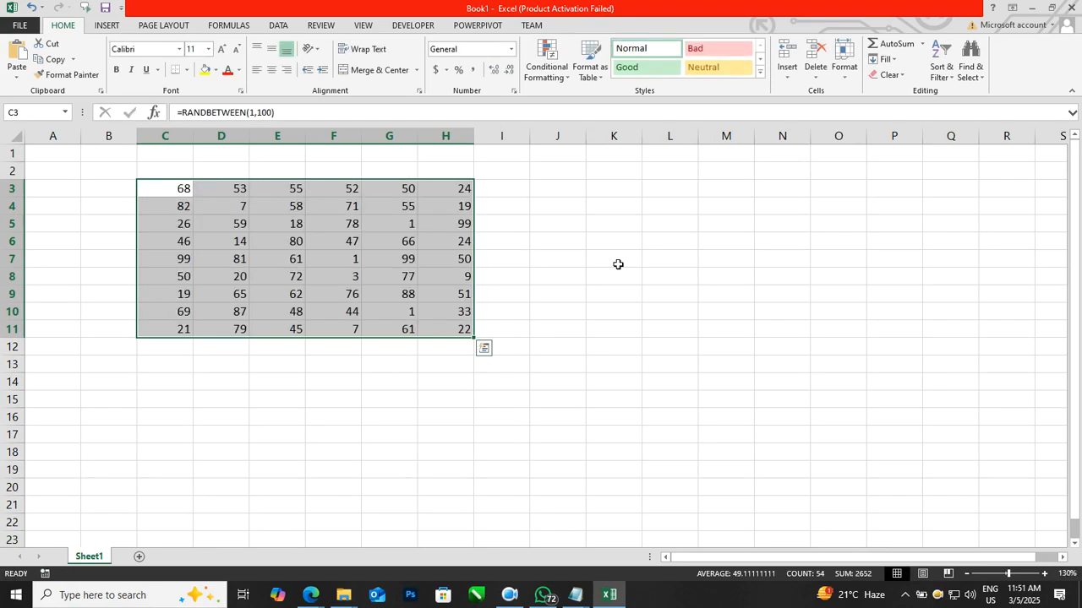
{"action": "left_click", "coordinate": [56, 60]}
{"action": "key", "text": "Escape"}
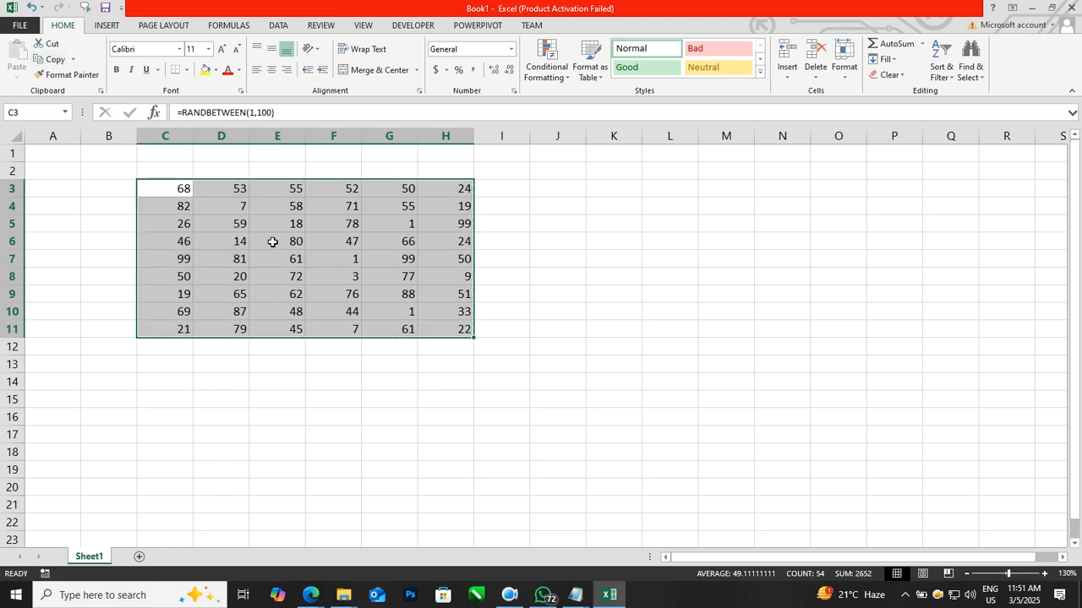
{"action": "left_click", "coordinate": [288, 241]}
{"action": "left_click", "coordinate": [387, 276]}
Step: Copy C3:H11 and paste it back as values to replace the formulas with fixed numbers
{"action": "left_click_drag", "start_coordinate": [176, 192], "coordinate": [430, 330]}
{"action": "left_click", "coordinate": [55, 59]}
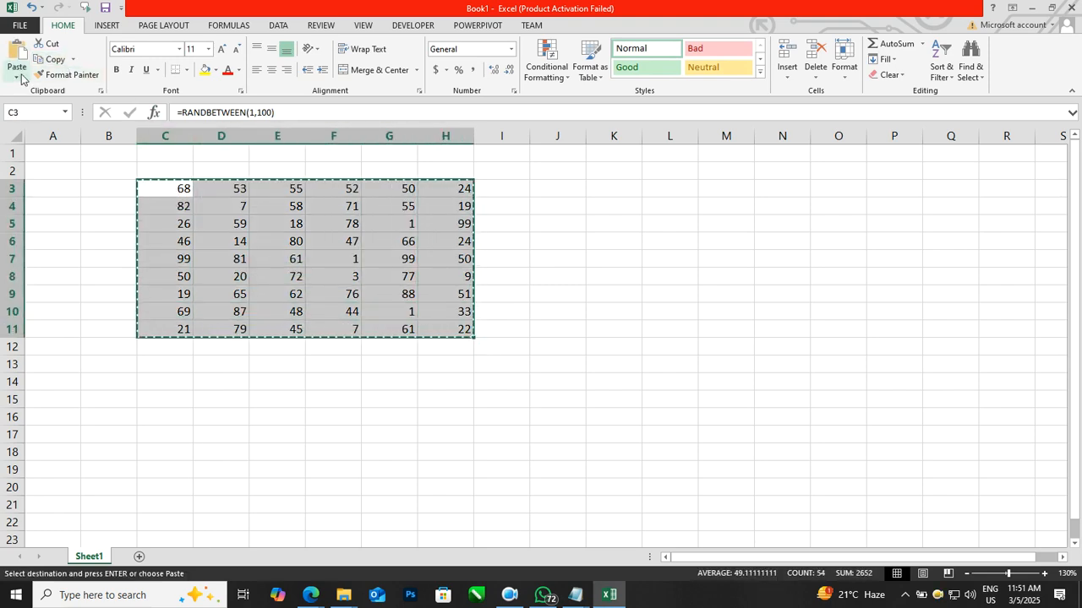
{"action": "left_click", "coordinate": [17, 76]}
{"action": "left_click", "coordinate": [20, 169]}
{"action": "left_click", "coordinate": [287, 258]}
{"action": "left_click", "coordinate": [399, 241]}
{"action": "left_click", "coordinate": [440, 297]}
{"action": "key", "text": "Escape"}
{"action": "left_click", "coordinate": [351, 241]}
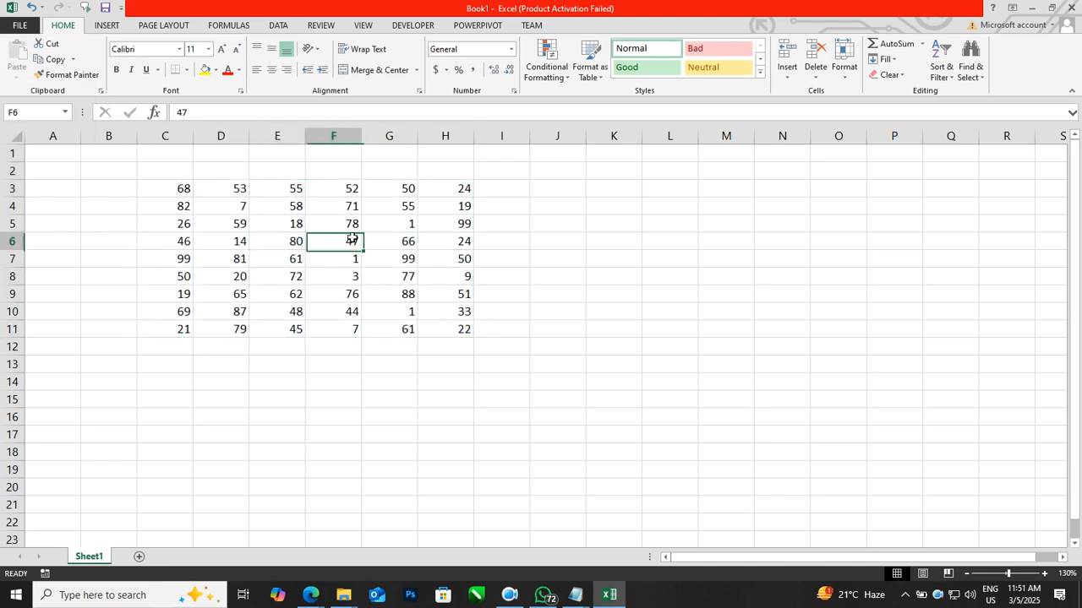
Step: Protect the sheet with a password, entering and confirming the sheet protection password
{"action": "left_click", "coordinate": [594, 290]}
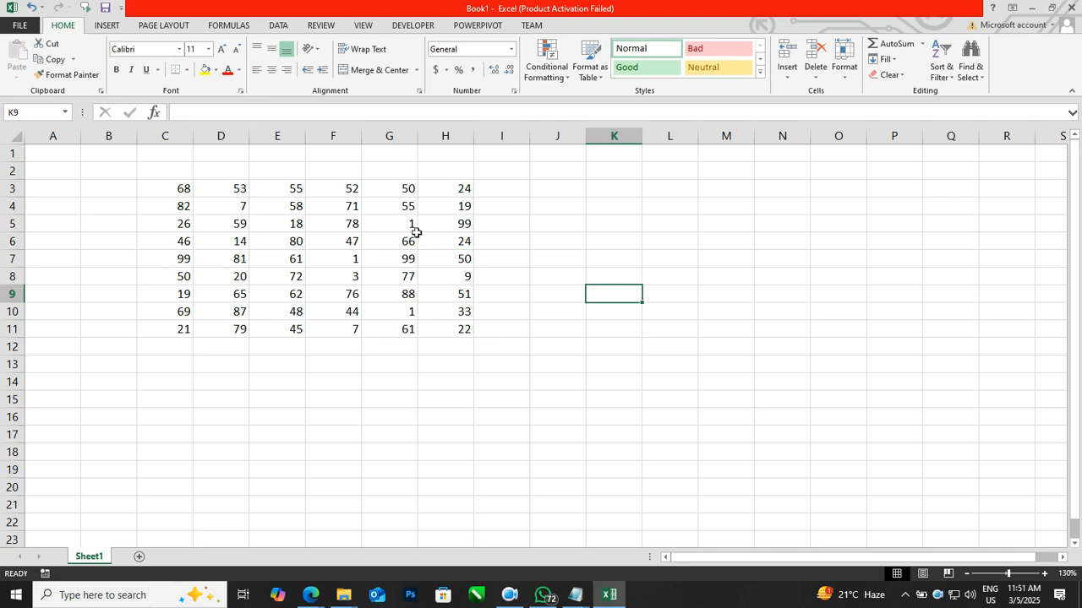
{"action": "left_click", "coordinate": [388, 271]}
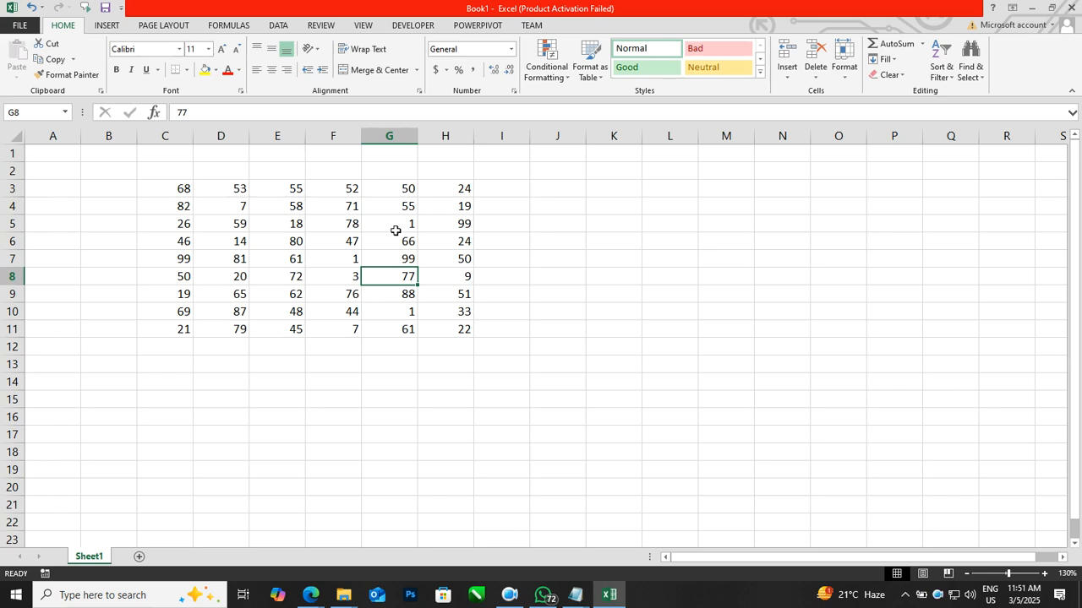
{"action": "left_click", "coordinate": [320, 24]}
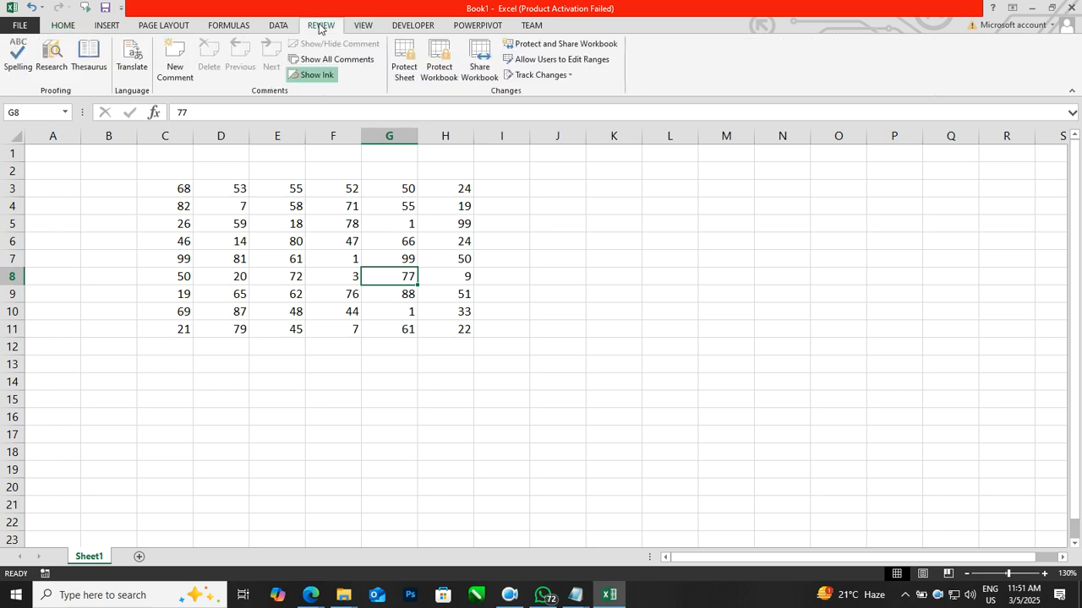
{"action": "left_click", "coordinate": [403, 72]}
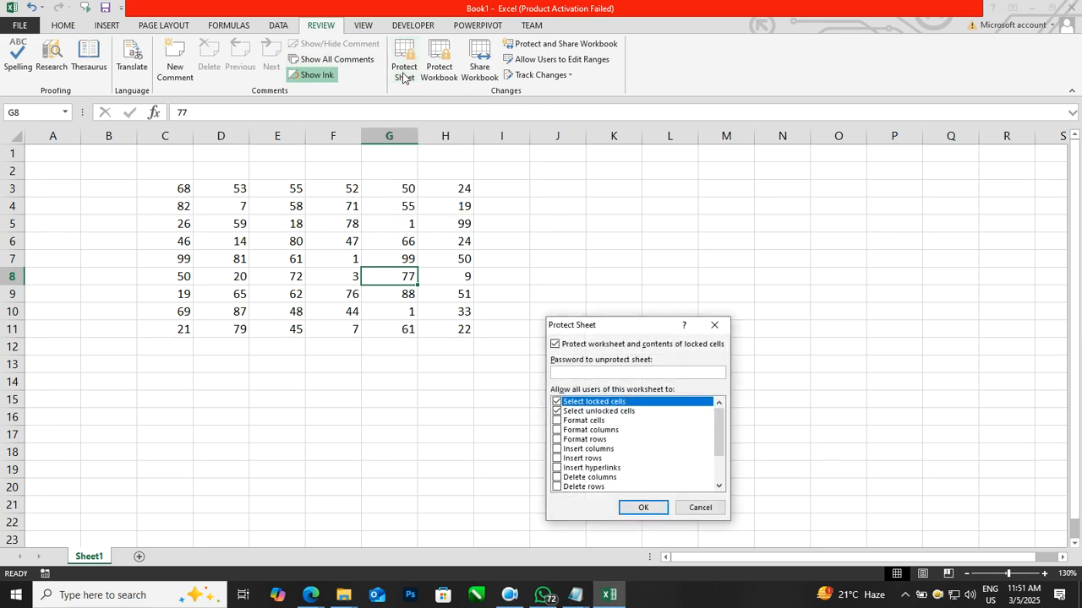
{"action": "left_click_drag", "start_coordinate": [583, 326], "coordinate": [560, 189]}
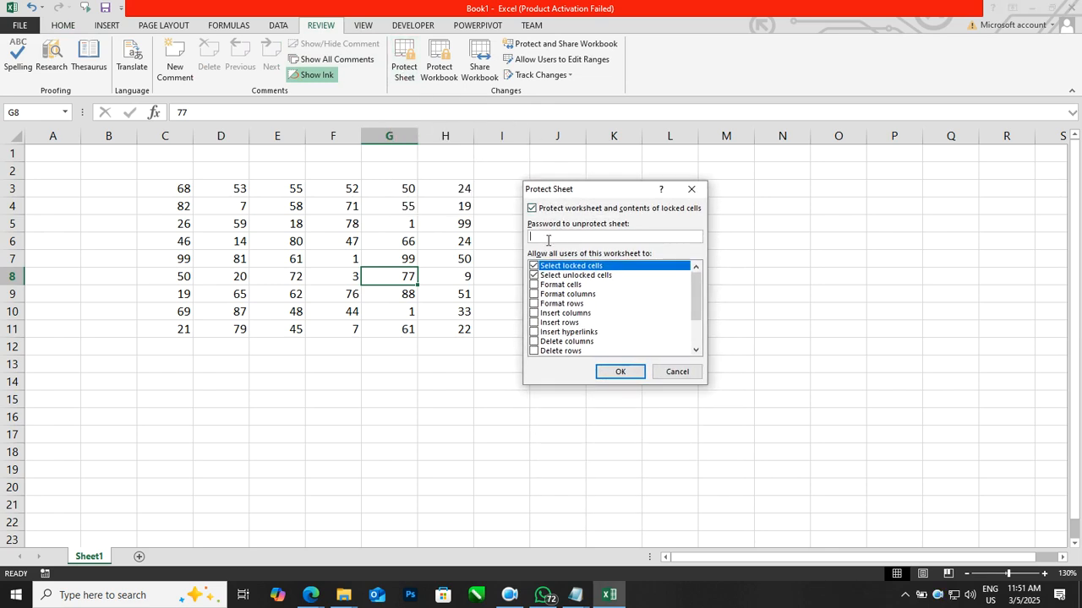
{"action": "left_click", "coordinate": [621, 374]}
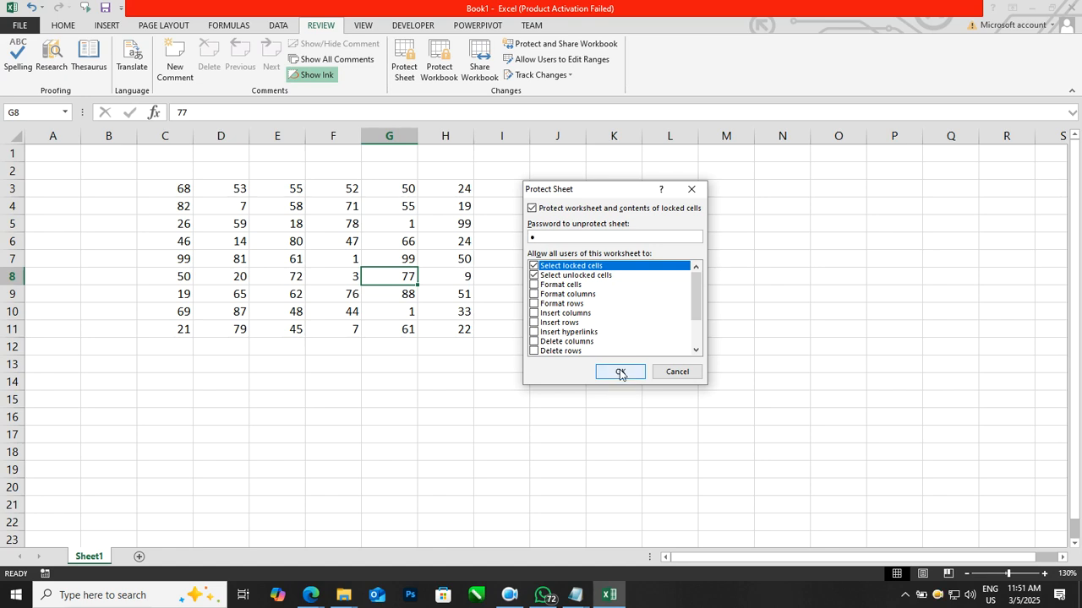
{"action": "type", "text": "1"}
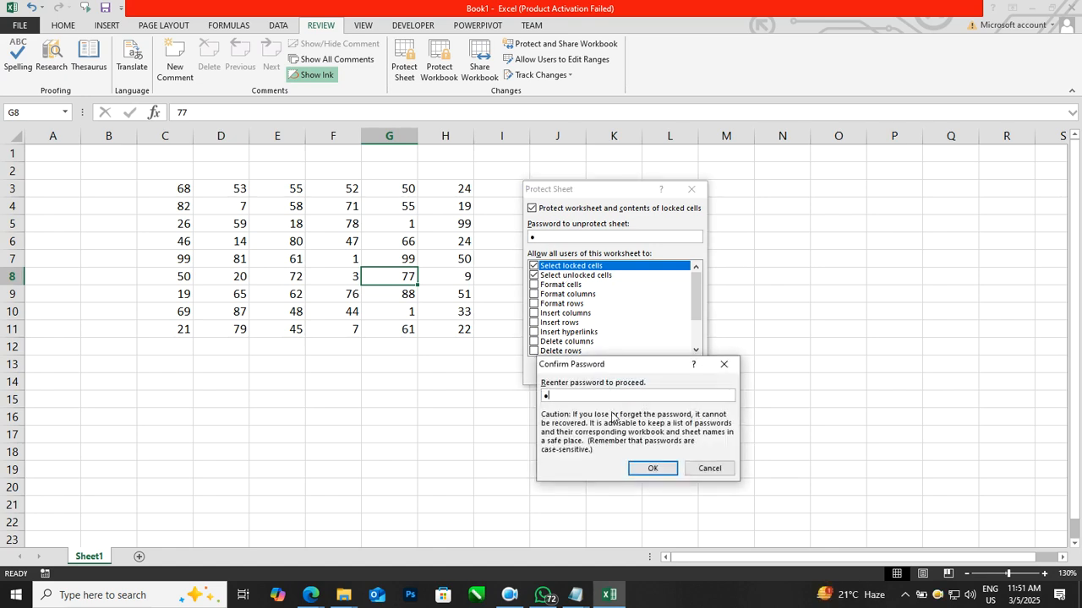
{"action": "left_click", "coordinate": [652, 468]}
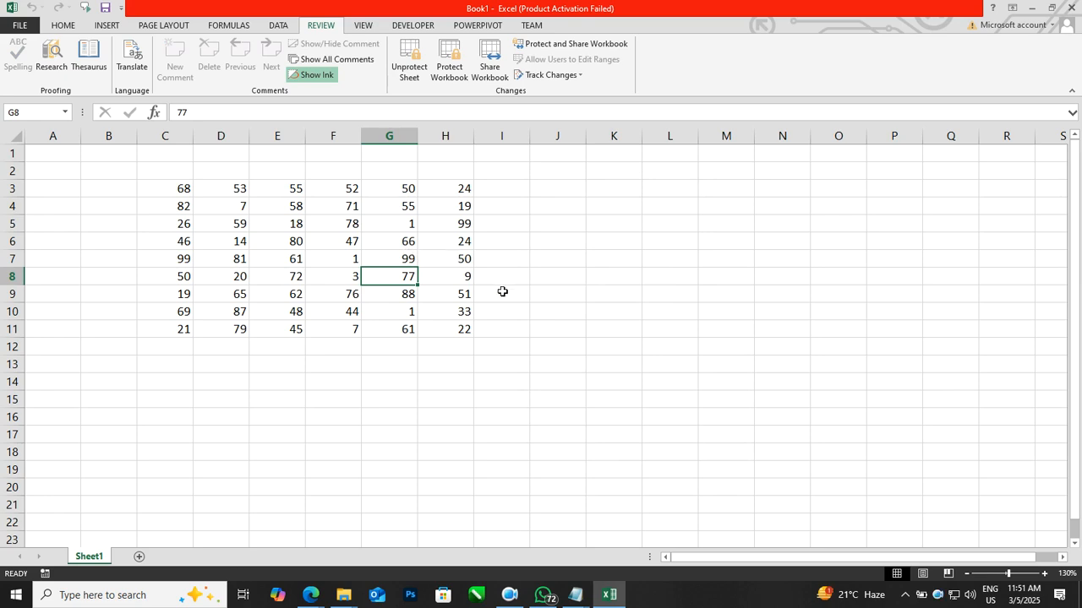
Step: Try to edit cells H4 and K7 on the protected sheet
{"action": "left_click", "coordinate": [457, 209]}
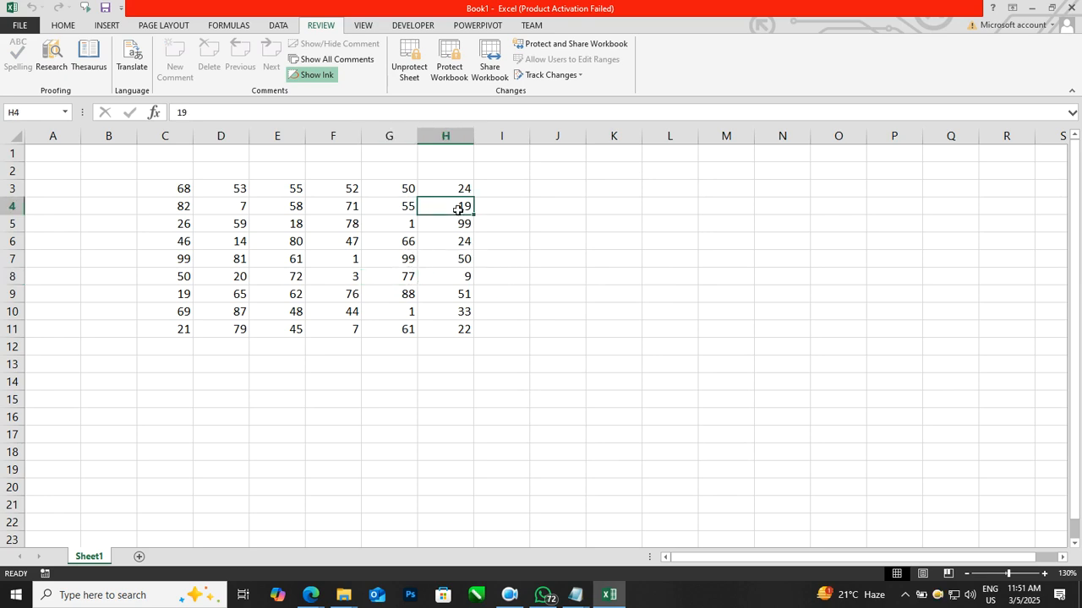
{"action": "double_click", "coordinate": [457, 209]}
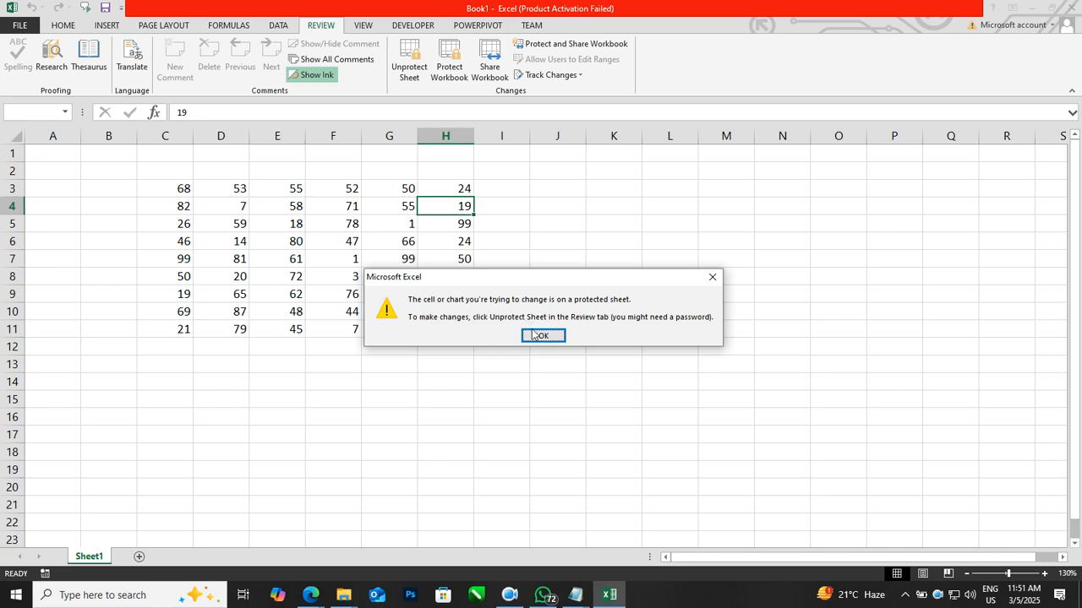
{"action": "left_click", "coordinate": [541, 336]}
{"action": "left_click", "coordinate": [605, 258]}
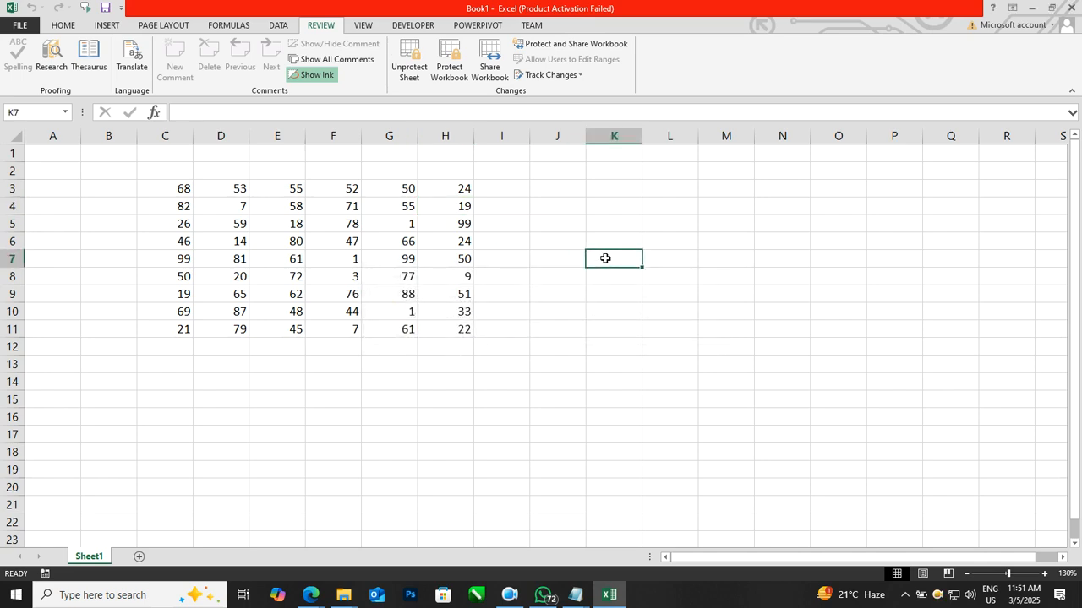
{"action": "double_click", "coordinate": [605, 259]}
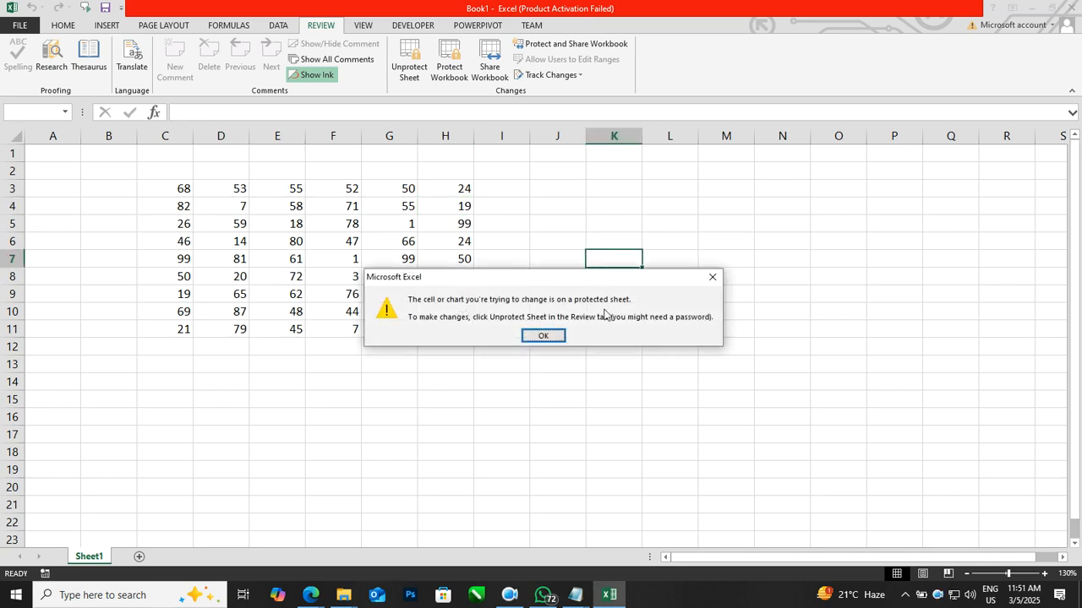
{"action": "left_click", "coordinate": [547, 335]}
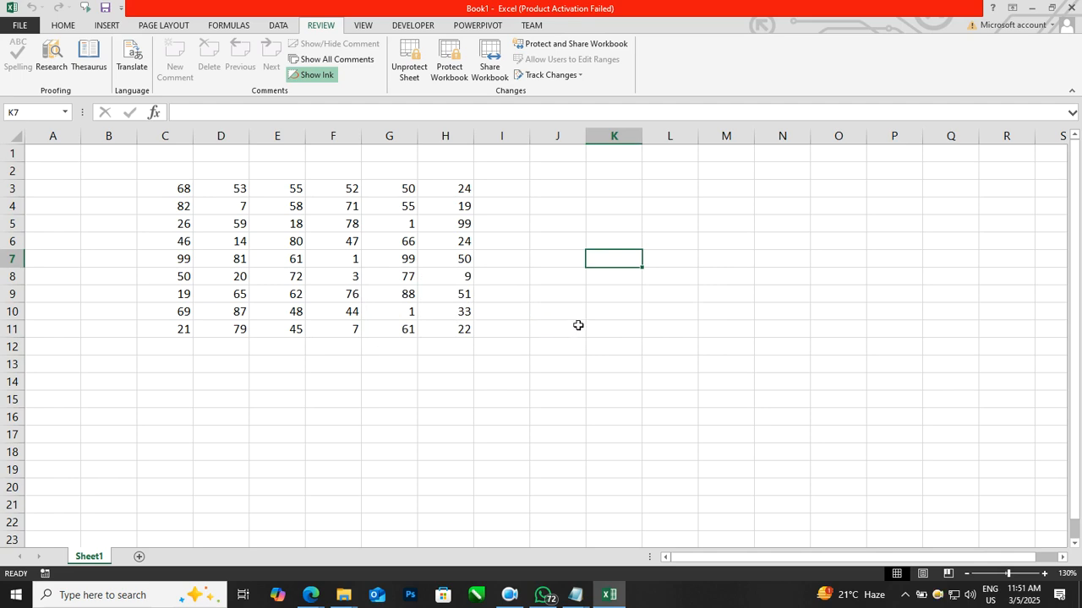
{"action": "left_click", "coordinate": [578, 325]}
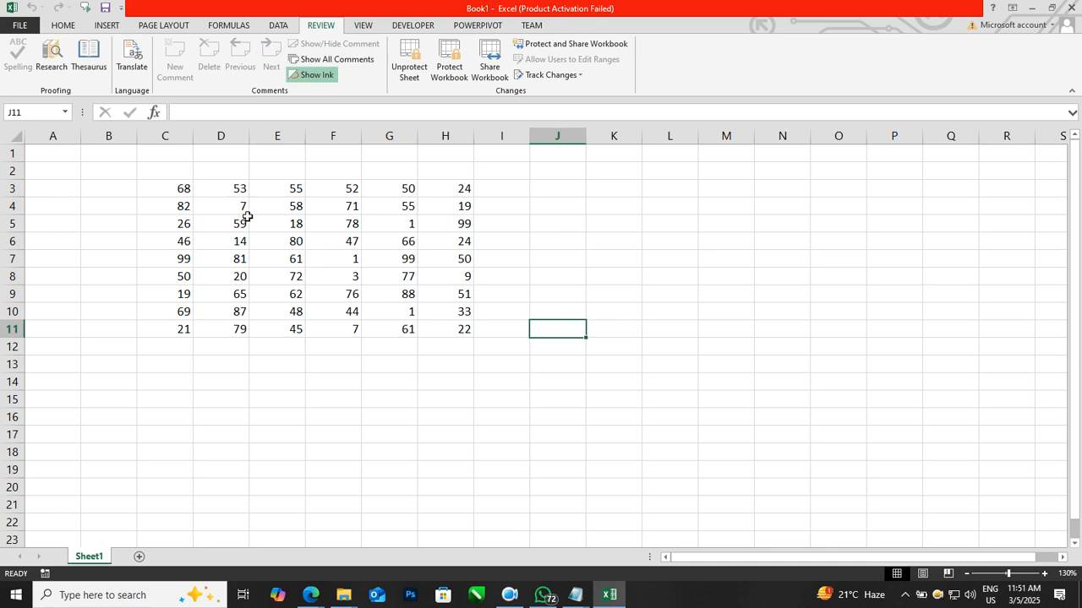
Step: Copy C3:H11 and paste it into cell C3 of a new sheet
{"action": "left_click_drag", "start_coordinate": [173, 189], "coordinate": [436, 325]}
{"action": "key", "text": "ctrl+c"}
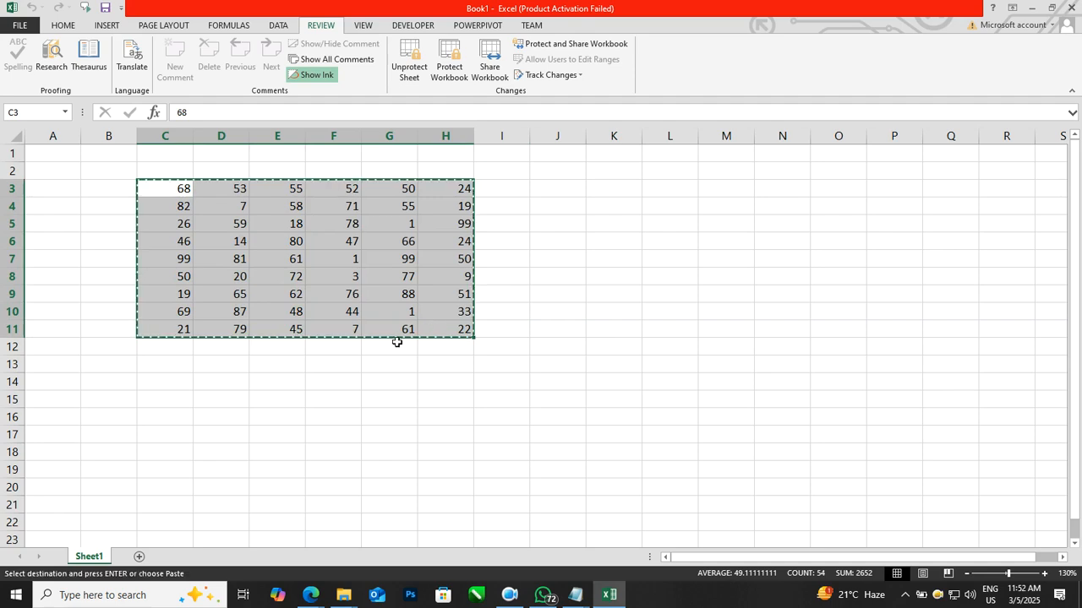
{"action": "left_click", "coordinate": [140, 559]}
{"action": "scroll", "coordinate": [263, 369], "scroll_direction": "up", "scroll_amount": 3}
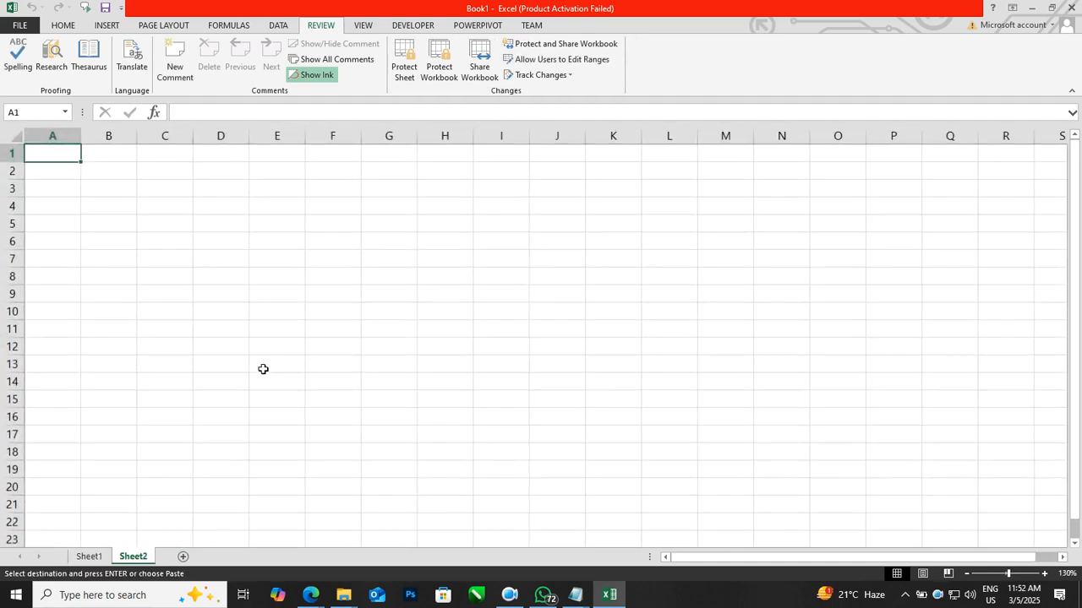
{"action": "left_click", "coordinate": [187, 194]}
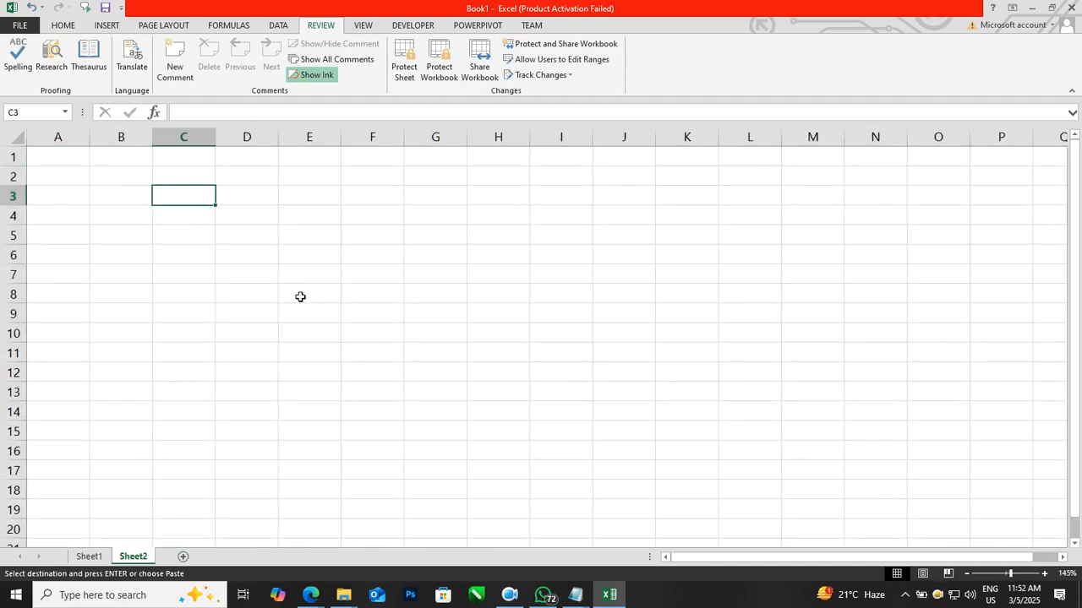
{"action": "scroll", "coordinate": [300, 297], "scroll_direction": "down", "scroll_amount": 1}
{"action": "key", "text": "ctrl+v"}
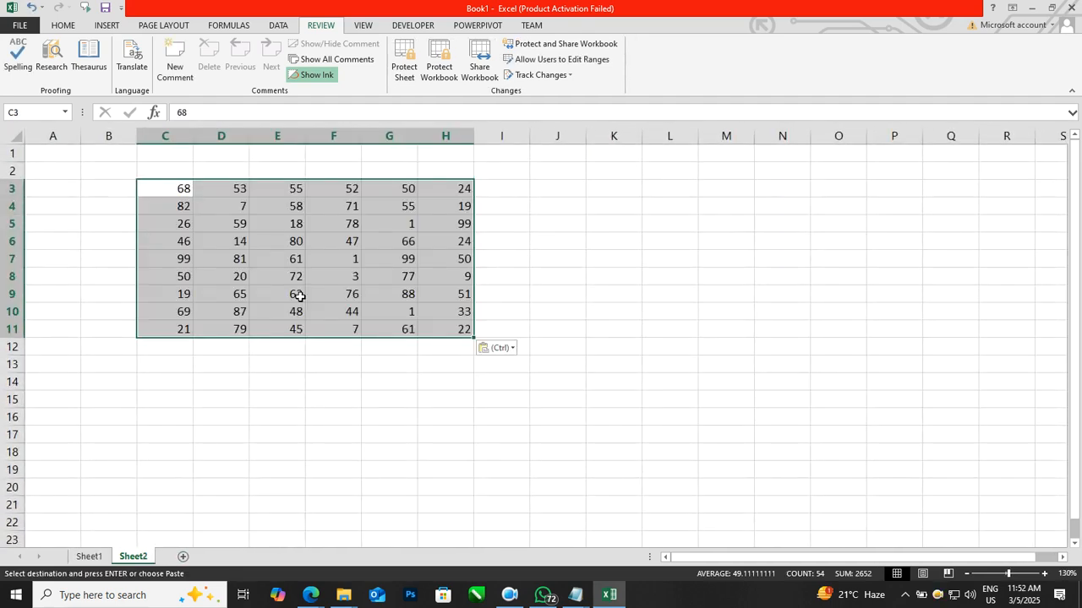
Step: Delete the protected Sheet1
{"action": "left_click", "coordinate": [329, 421]}
{"action": "left_click", "coordinate": [87, 559]}
{"action": "right_click", "coordinate": [82, 558]}
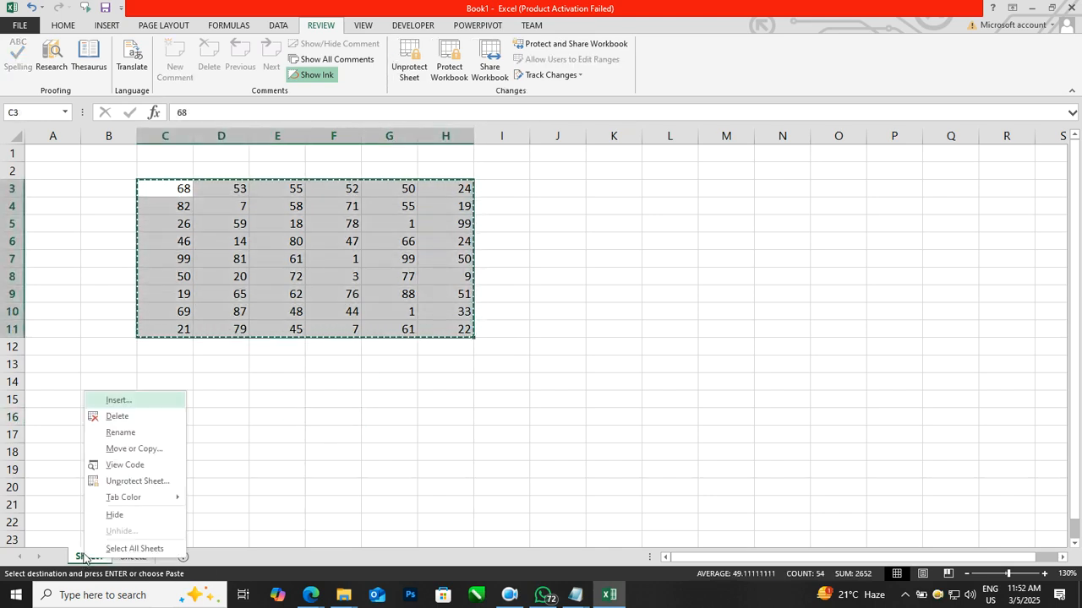
{"action": "left_click", "coordinate": [110, 416]}
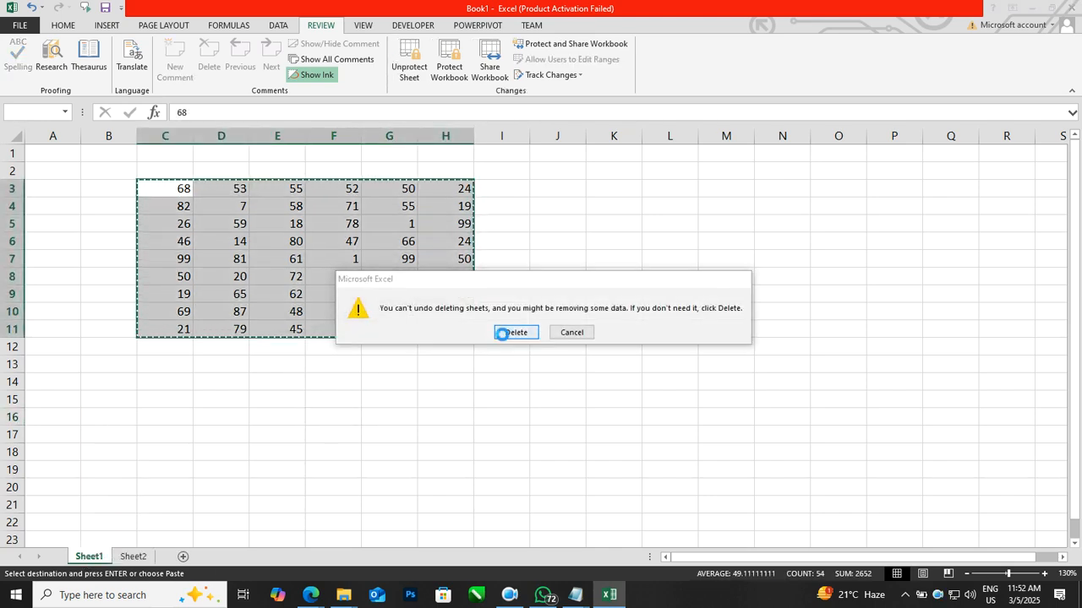
{"action": "left_click", "coordinate": [499, 331]}
Step: Rename Sheet2 as Sheet1
{"action": "right_click", "coordinate": [83, 559]}
{"action": "left_click", "coordinate": [135, 430]}
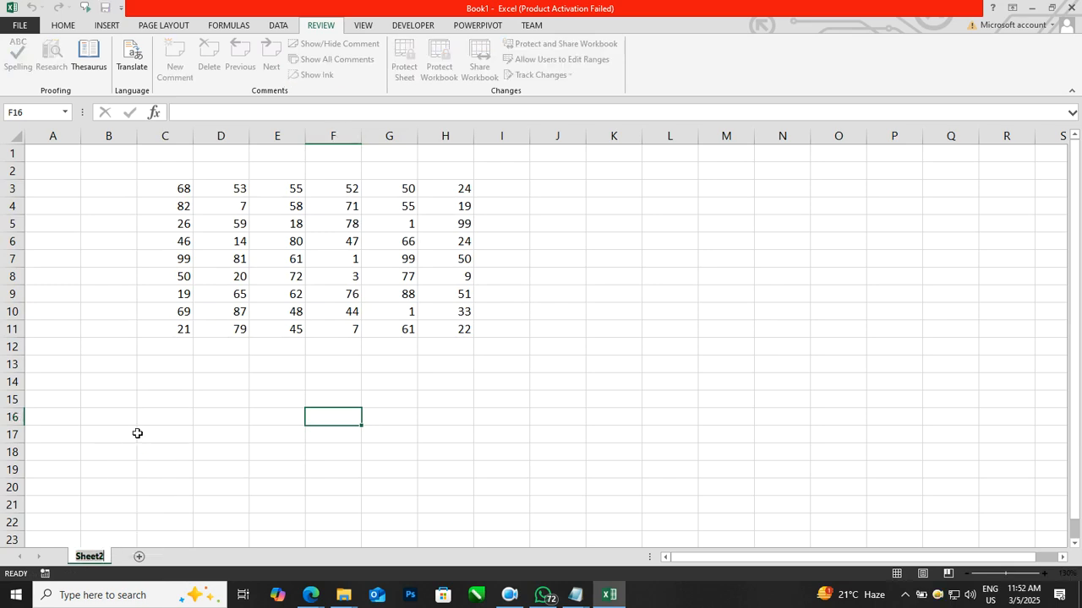
{"action": "type", "text": "Sheet1"}
{"action": "key", "text": "Return"}
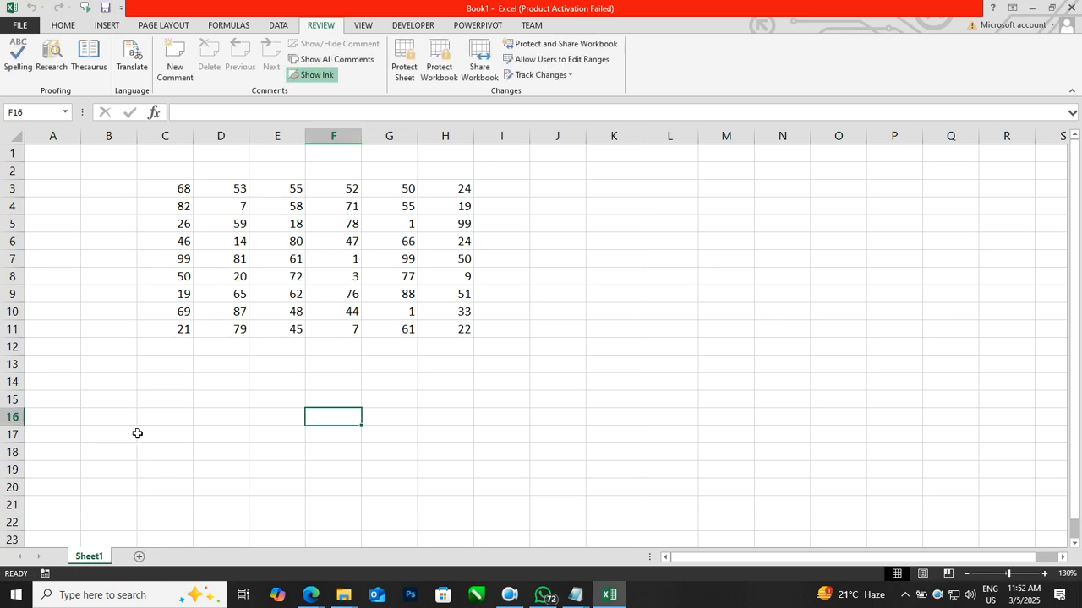
Step: Change cell H3 to 32
{"action": "left_click", "coordinate": [457, 189]}
{"action": "type", "text": "32"}
{"action": "left_click", "coordinate": [508, 309]}
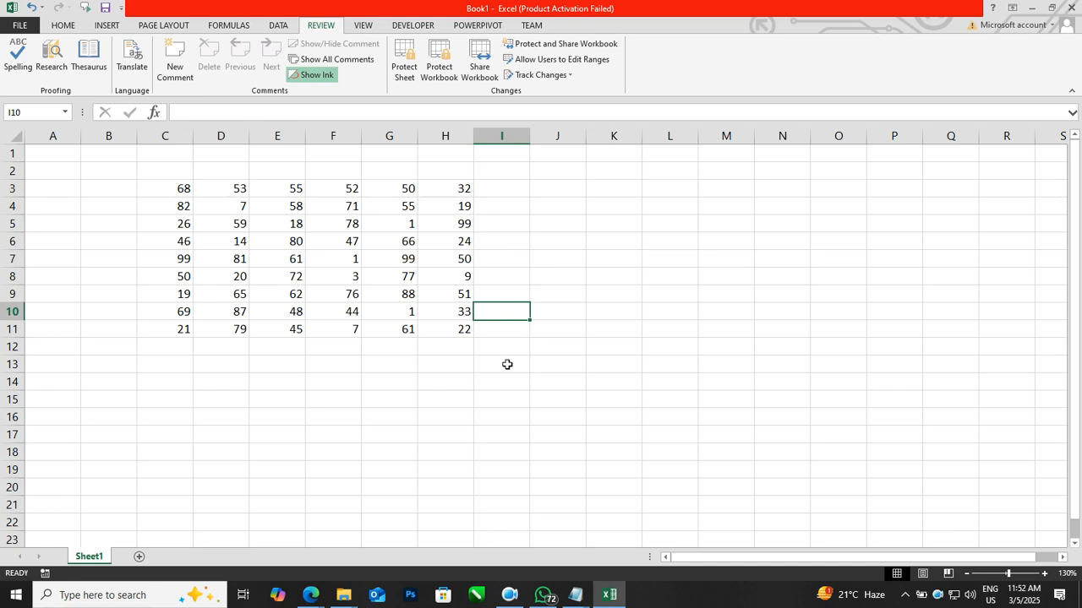
{"action": "left_click", "coordinate": [446, 386]}
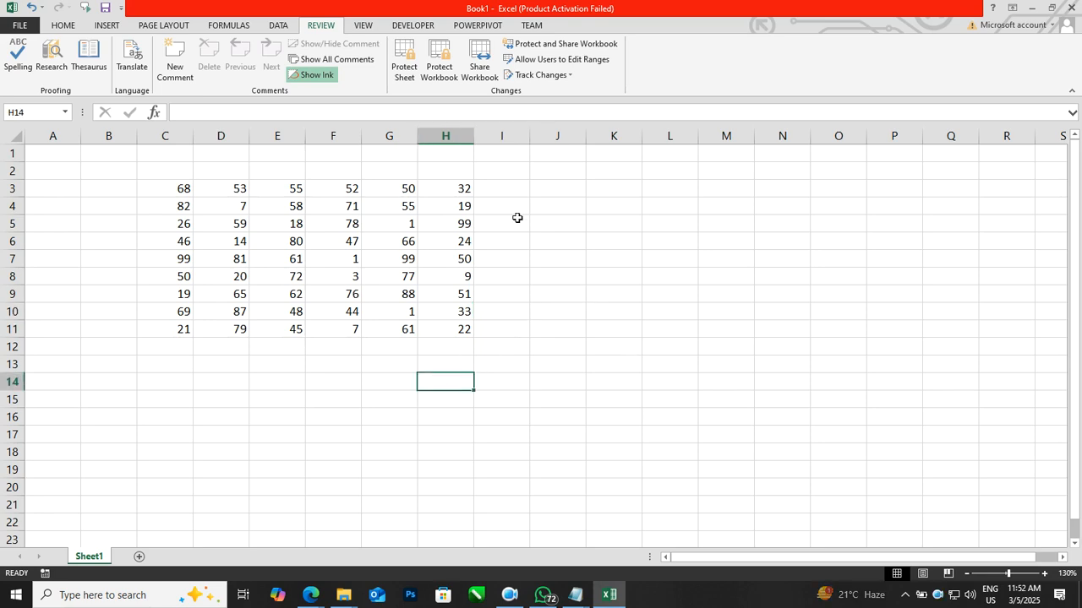
Step: Protect the workbook structure with a password, entering and confirming the password
{"action": "left_click", "coordinate": [440, 76]}
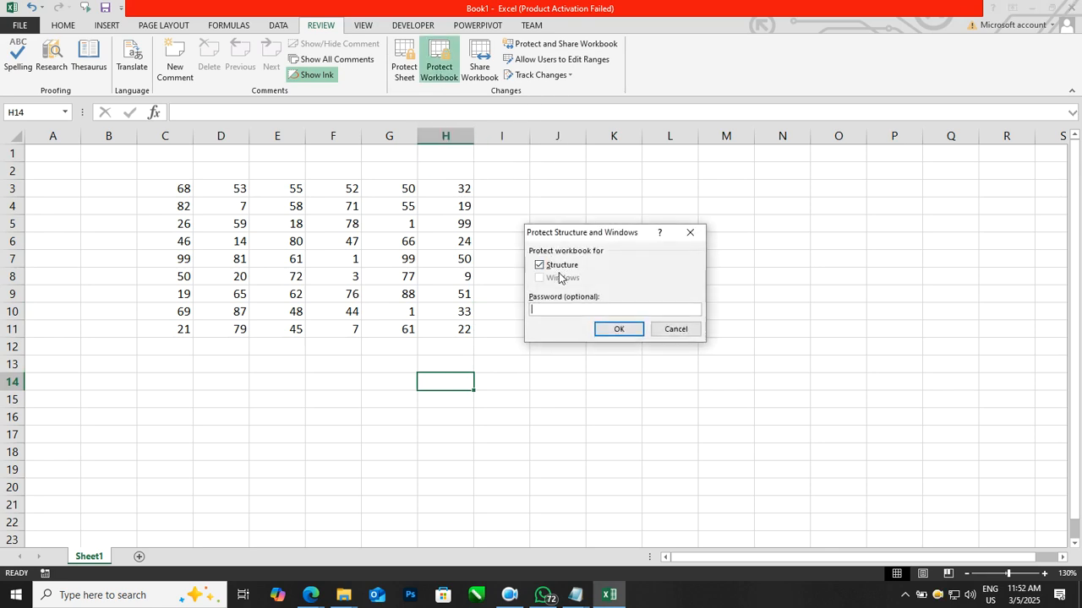
{"action": "type", "text": "1"}
{"action": "left_click", "coordinate": [601, 333]}
{"action": "type", "text": "1"}
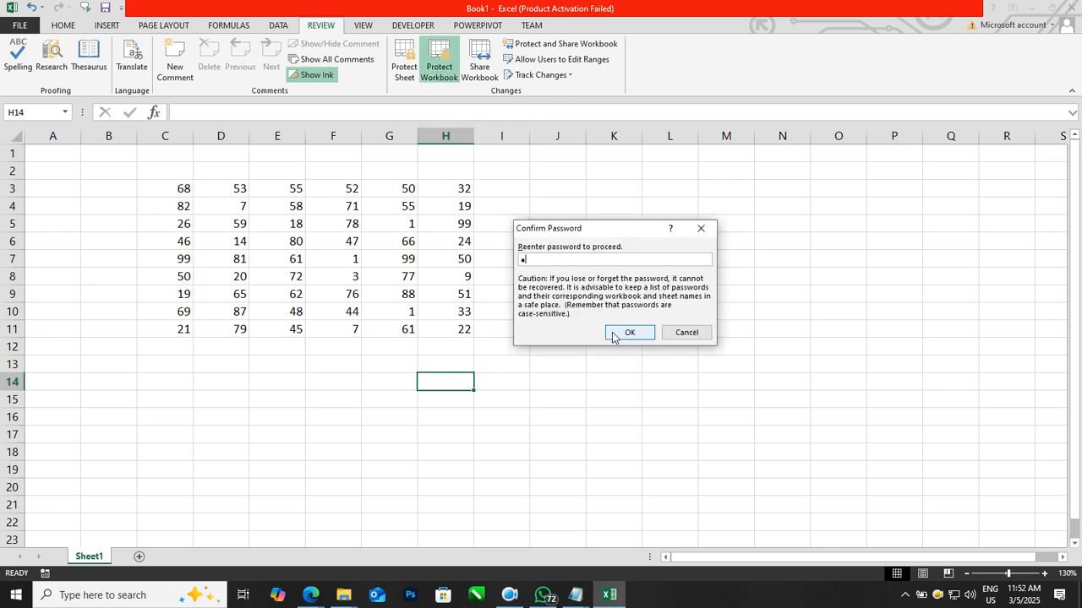
{"action": "left_click", "coordinate": [625, 333]}
Step: Protect the worksheet with a password, entering and confirming the password
{"action": "left_click", "coordinate": [403, 71]}
{"action": "type", "text": "1"}
{"action": "left_click", "coordinate": [625, 376]}
{"action": "type", "text": "1"}
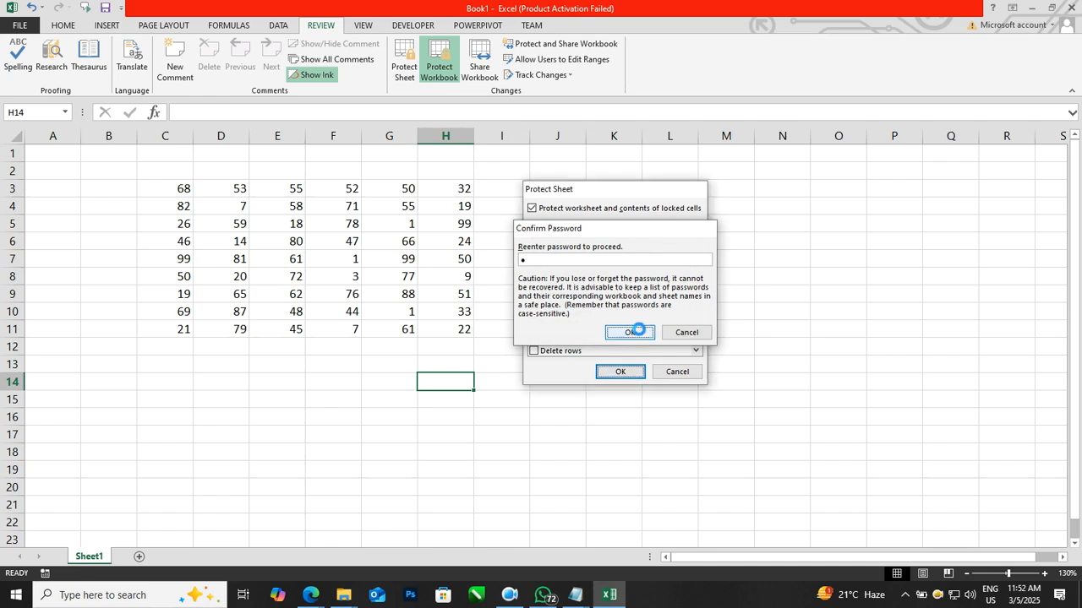
{"action": "left_click", "coordinate": [639, 333]}
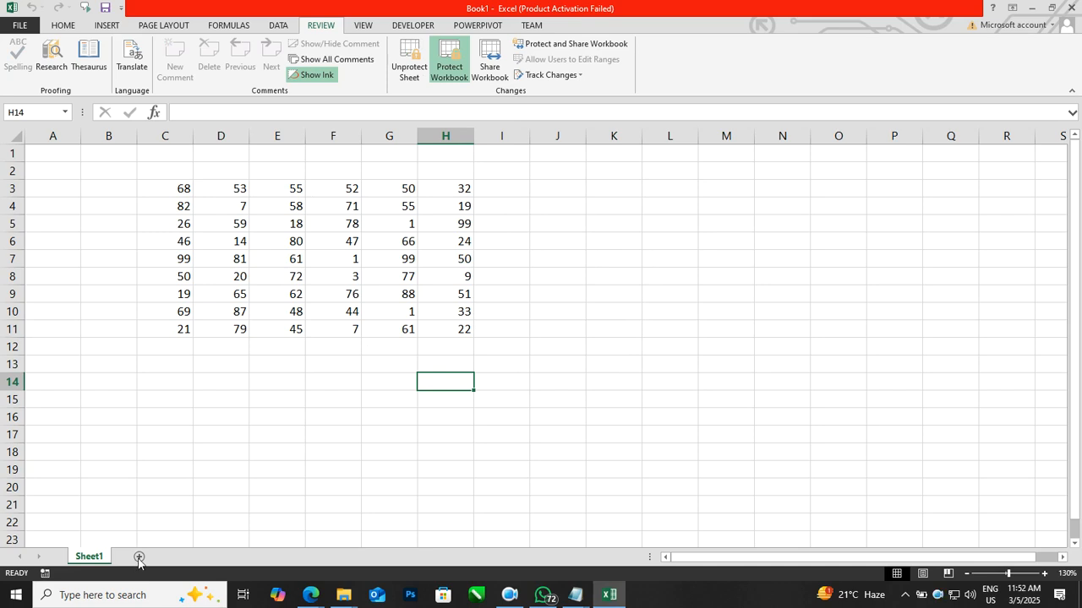
Step: Try to rename the sheet tab and to clear cell H8 on the protected sheet
{"action": "right_click", "coordinate": [96, 557]}
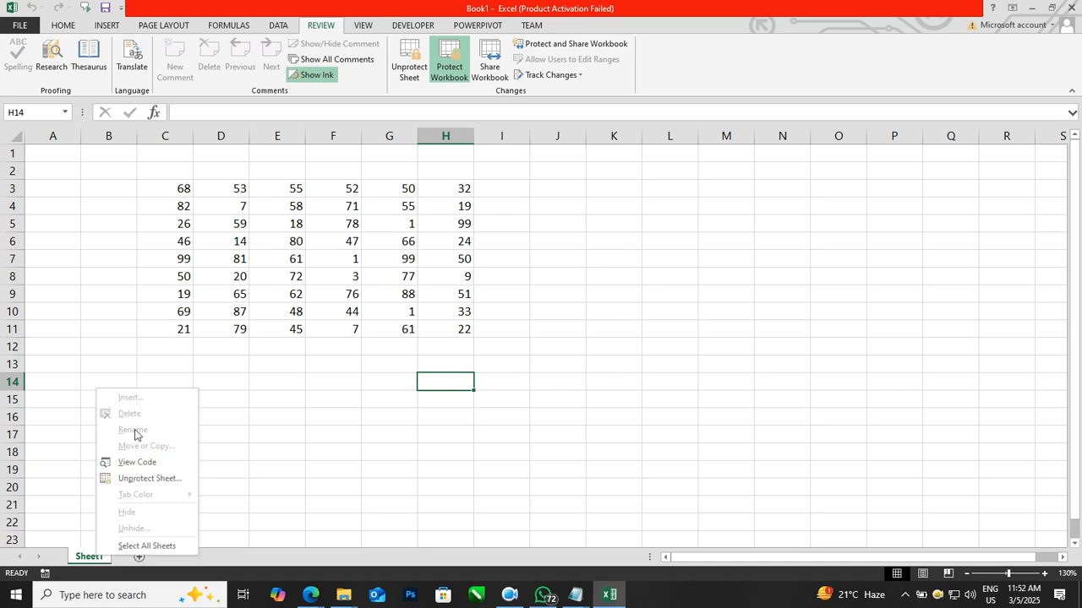
{"action": "left_click", "coordinate": [332, 439]}
{"action": "left_click", "coordinate": [433, 283]}
{"action": "key", "text": "Delete"}
{"action": "left_click", "coordinate": [525, 337]}
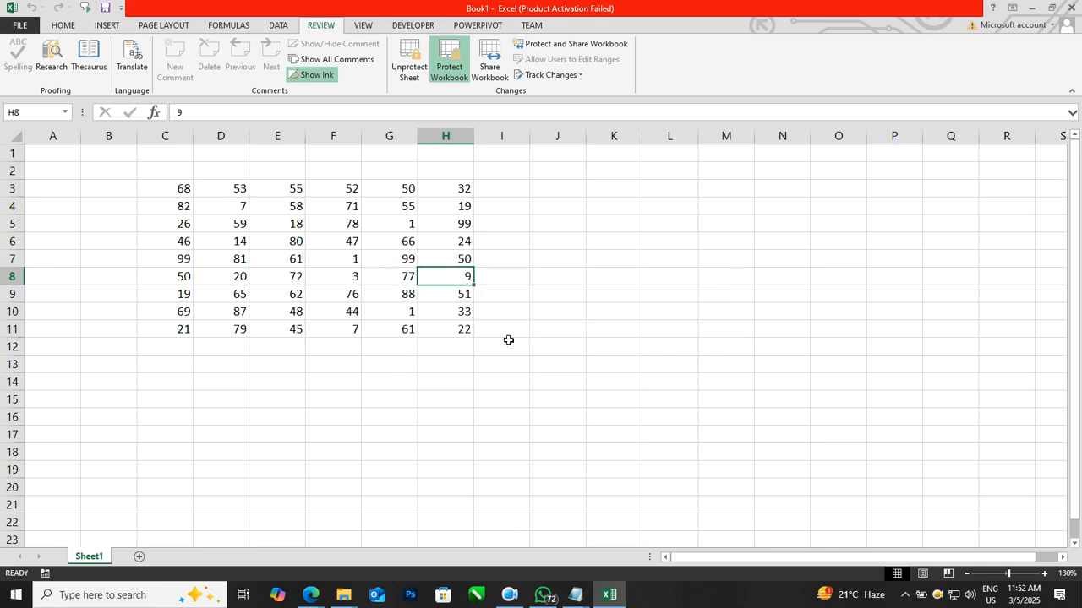
{"action": "left_click", "coordinate": [568, 358]}
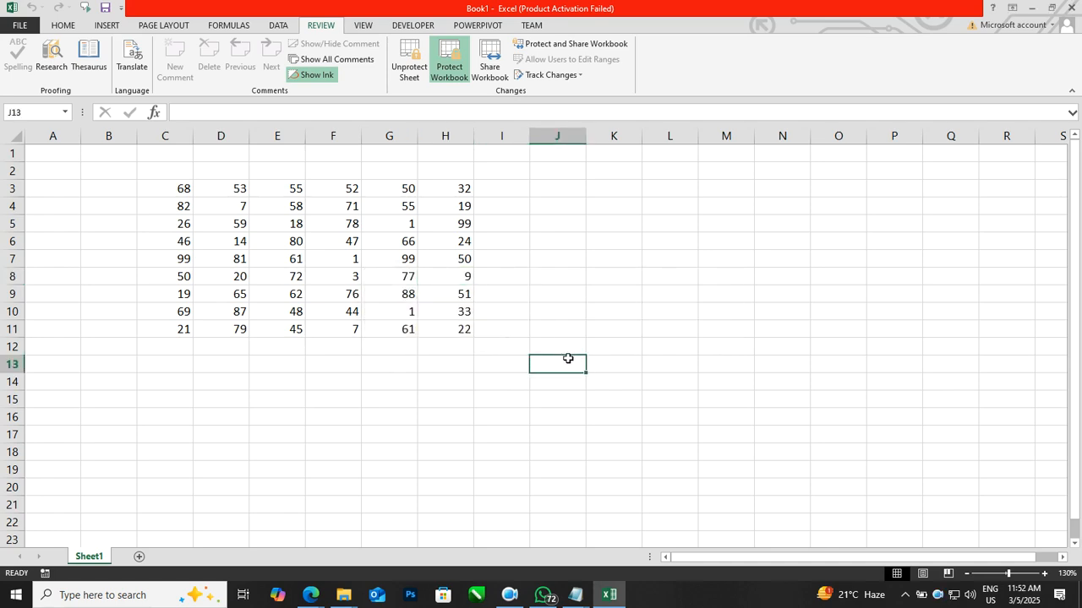
Step: Save the workbook to the Desktop under the file name f1
{"action": "left_click", "coordinate": [26, 25]}
{"action": "left_click", "coordinate": [33, 159]}
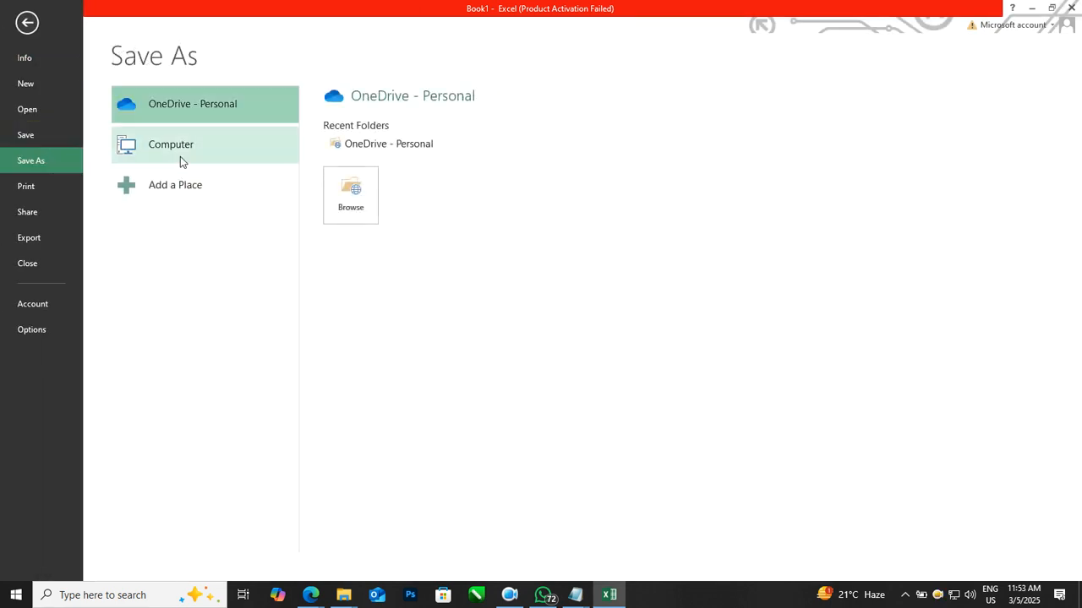
{"action": "left_click", "coordinate": [180, 158]}
{"action": "left_click", "coordinate": [370, 154]}
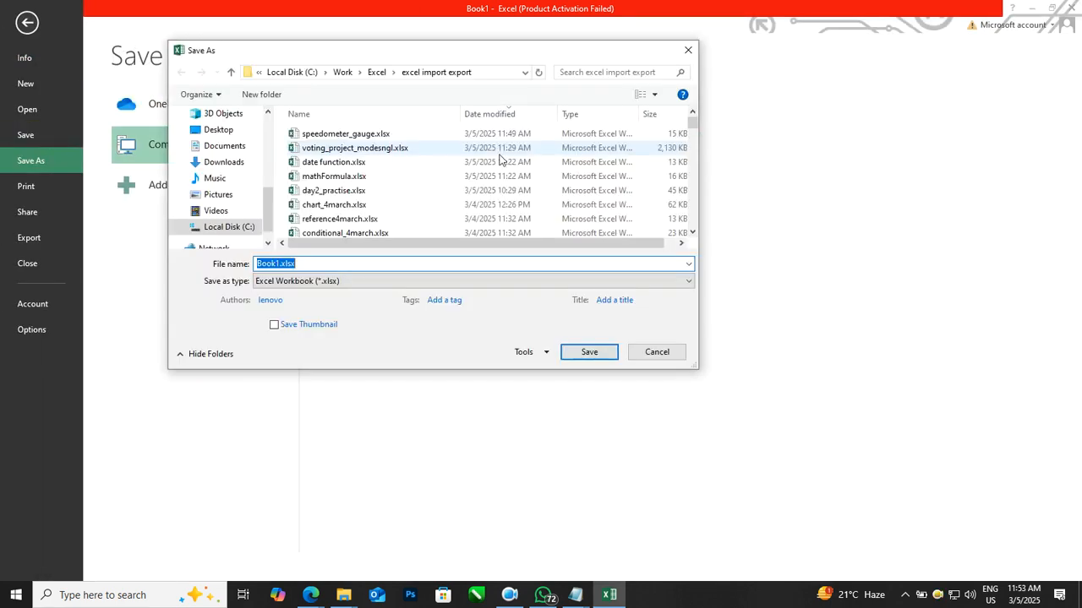
{"action": "left_click", "coordinate": [219, 130]}
{"action": "type", "text": "f1"}
{"action": "key", "text": "Return"}
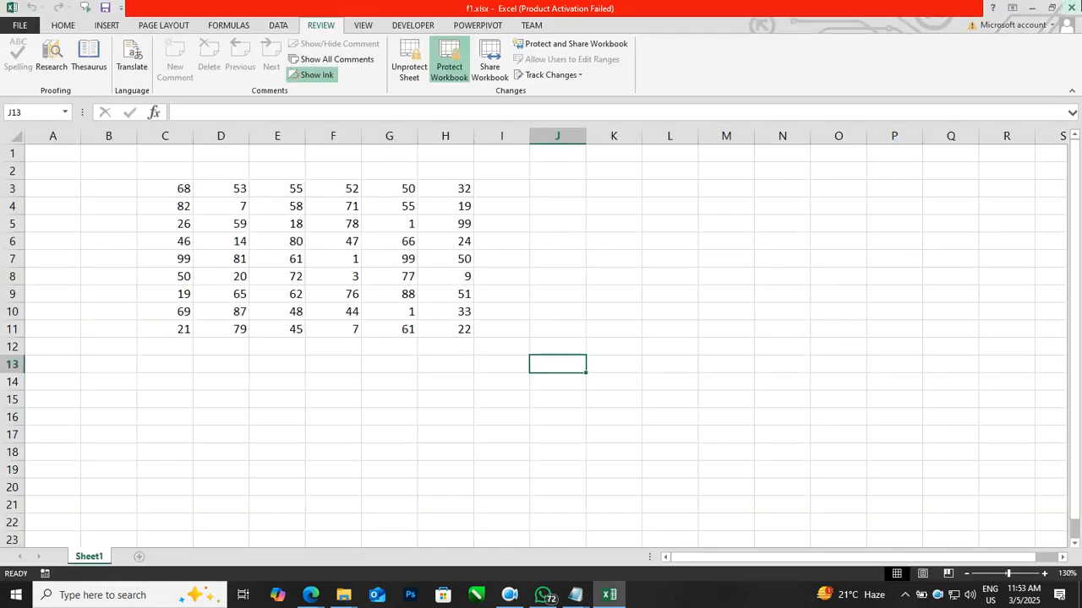
Step: Close Excel and reopen f1.xlsx from the Desktop
{"action": "left_click", "coordinate": [1070, 7]}
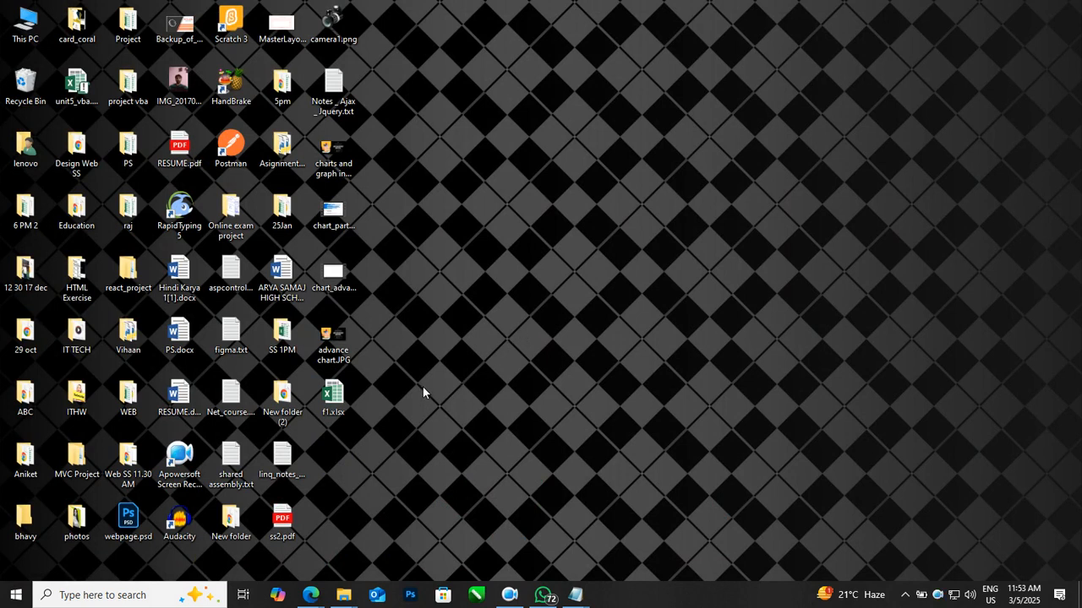
{"action": "double_click", "coordinate": [332, 396]}
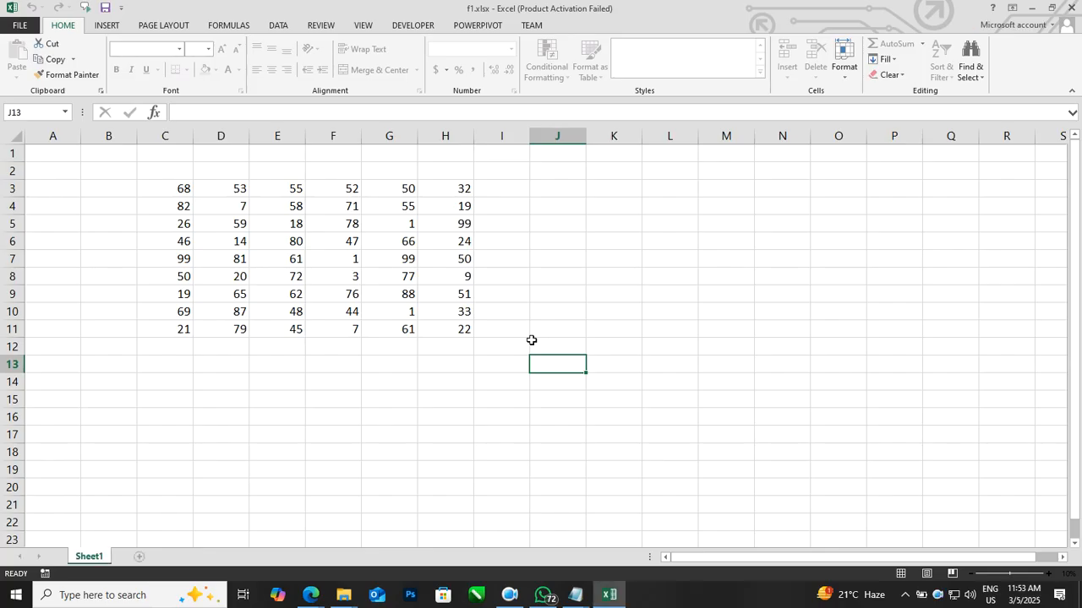
{"action": "left_click", "coordinate": [563, 300]}
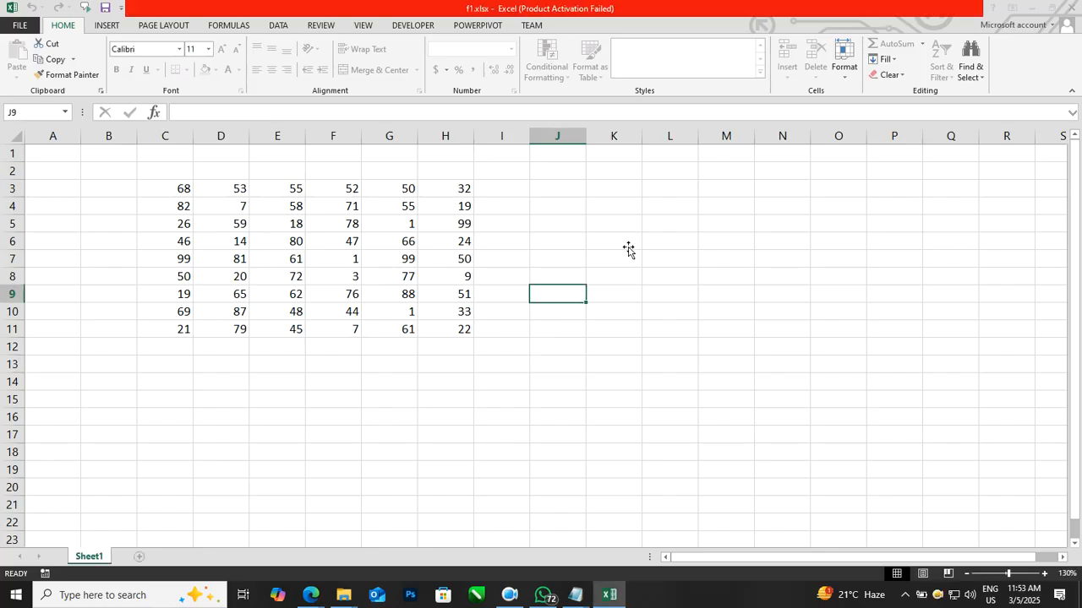
{"action": "left_click", "coordinate": [697, 151]}
Step: Create a new workbook and paste the copied range C3:H11 from f1 into its cell C3
{"action": "key", "text": "ctrl+n"}
{"action": "key", "text": "alt+Tab"}
{"action": "left_click", "coordinate": [309, 308]}
{"action": "left_click_drag", "start_coordinate": [178, 195], "coordinate": [451, 328]}
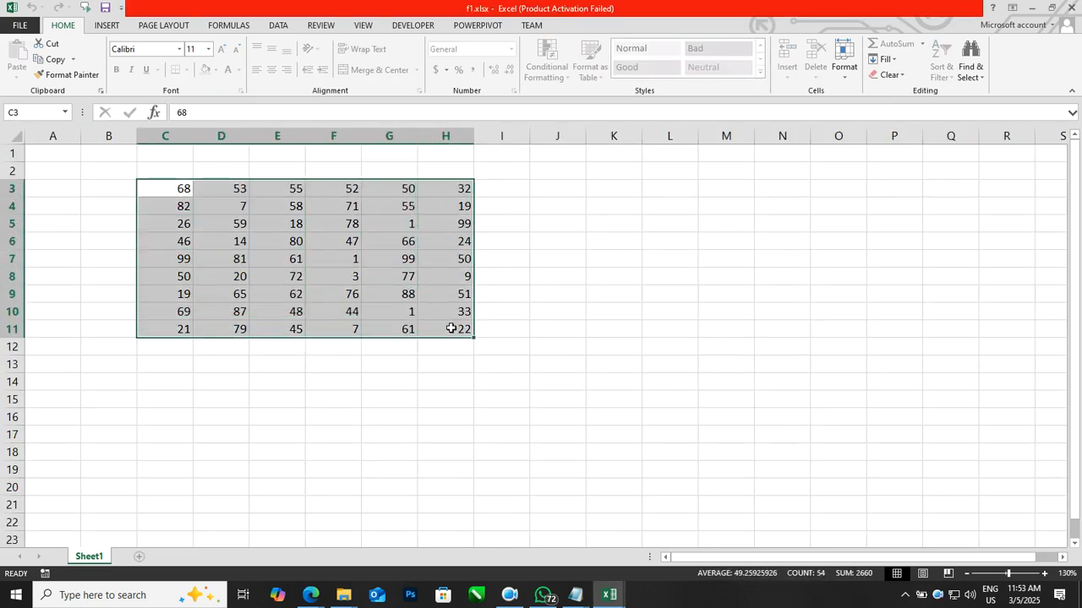
{"action": "key", "text": "ctrl+c"}
{"action": "key", "text": "alt+Tab"}
{"action": "scroll", "coordinate": [452, 322], "scroll_direction": "up", "scroll_amount": 3}
{"action": "left_click", "coordinate": [170, 188]}
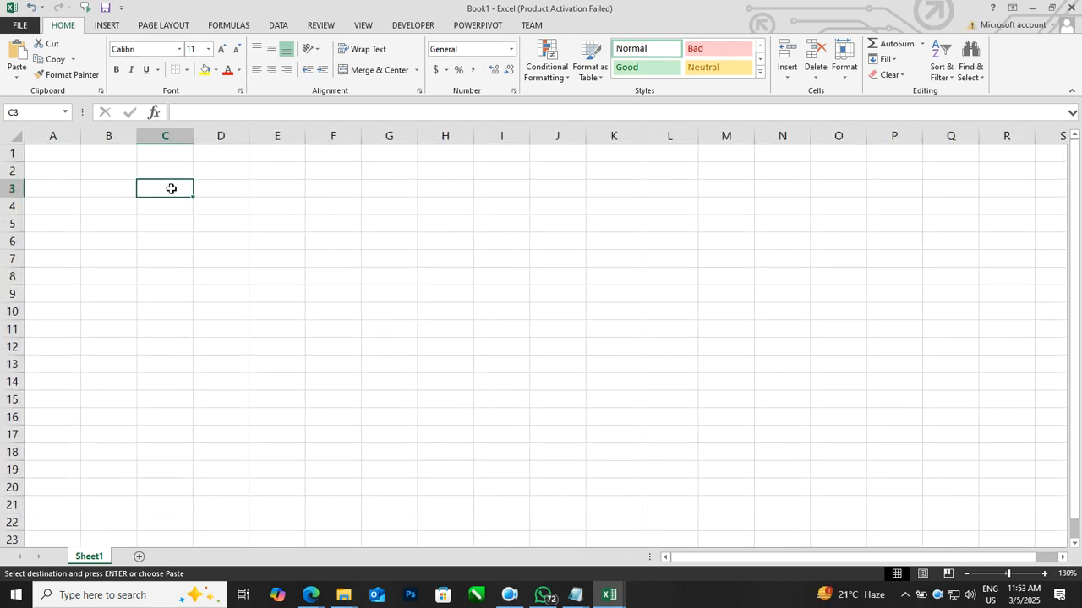
{"action": "key", "text": "ctrl+v"}
{"action": "left_click", "coordinate": [403, 380]}
Step: Permanently delete the protected f1.xlsx file from the Desktop
{"action": "key", "text": "alt+Tab"}
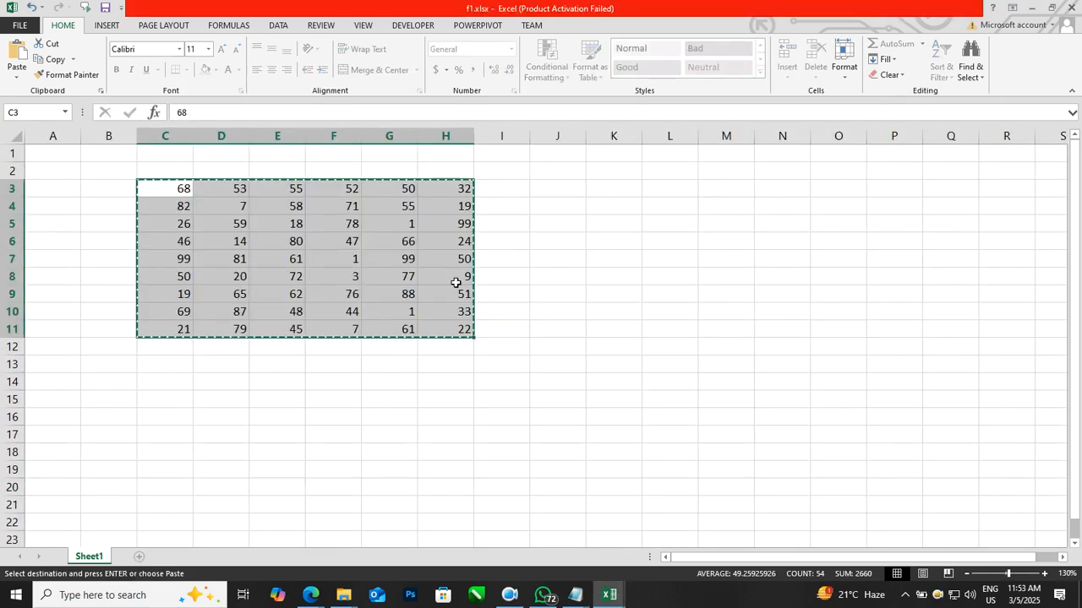
{"action": "left_click", "coordinate": [448, 258]}
{"action": "key", "text": "alt+Tab"}
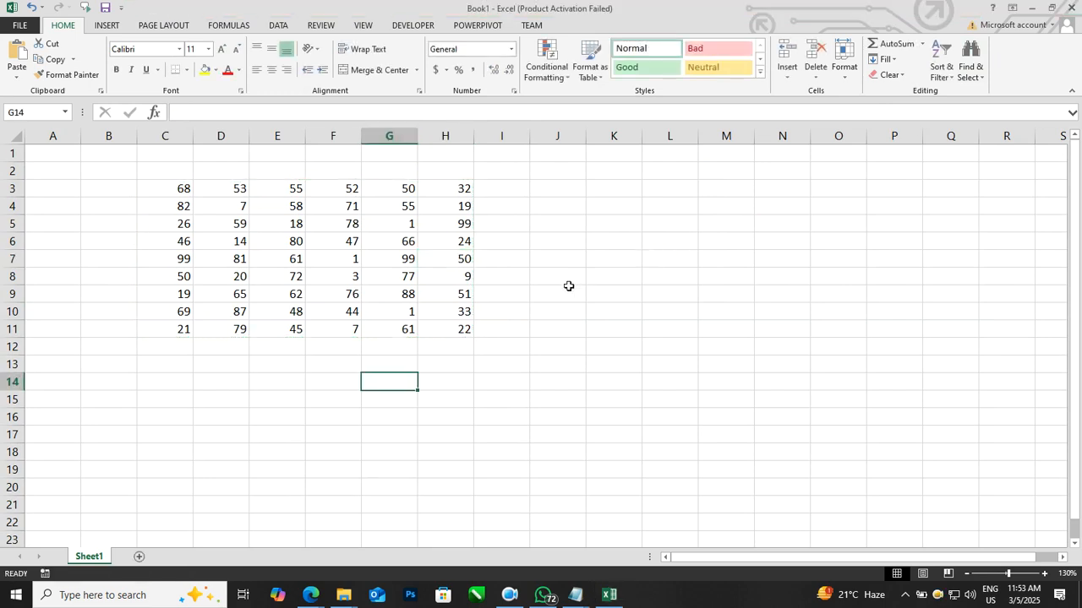
{"action": "left_click", "coordinate": [550, 292]}
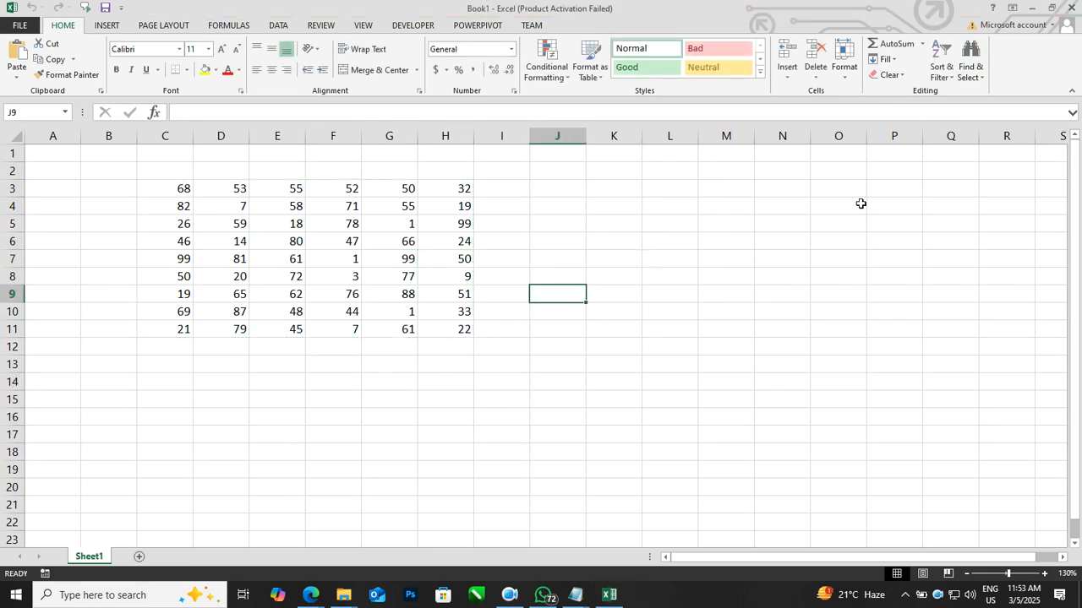
{"action": "left_click", "coordinate": [1033, 12]}
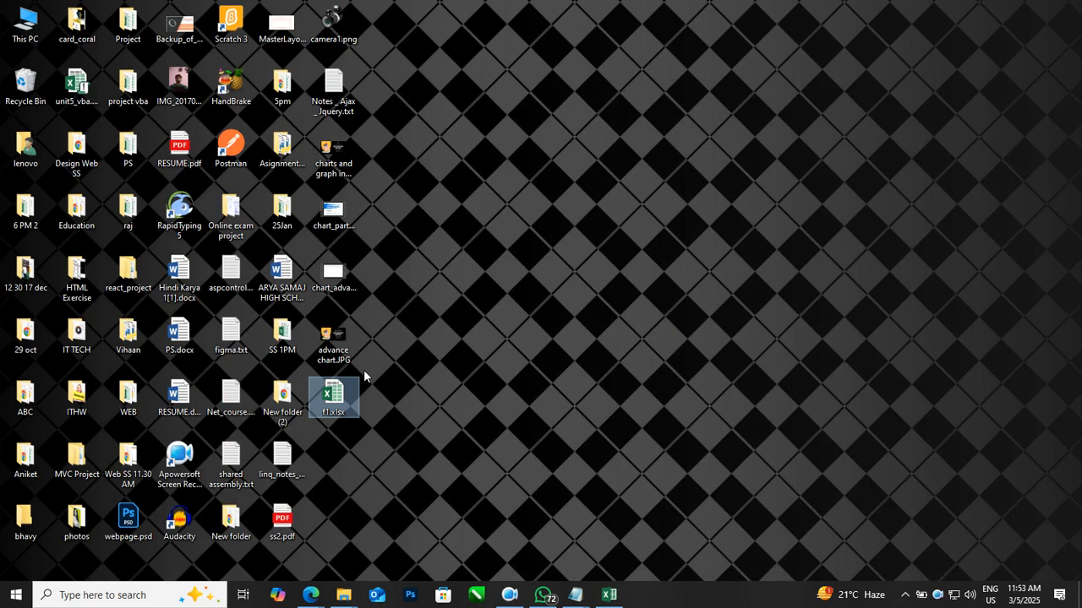
{"action": "key", "text": "shift+Delete"}
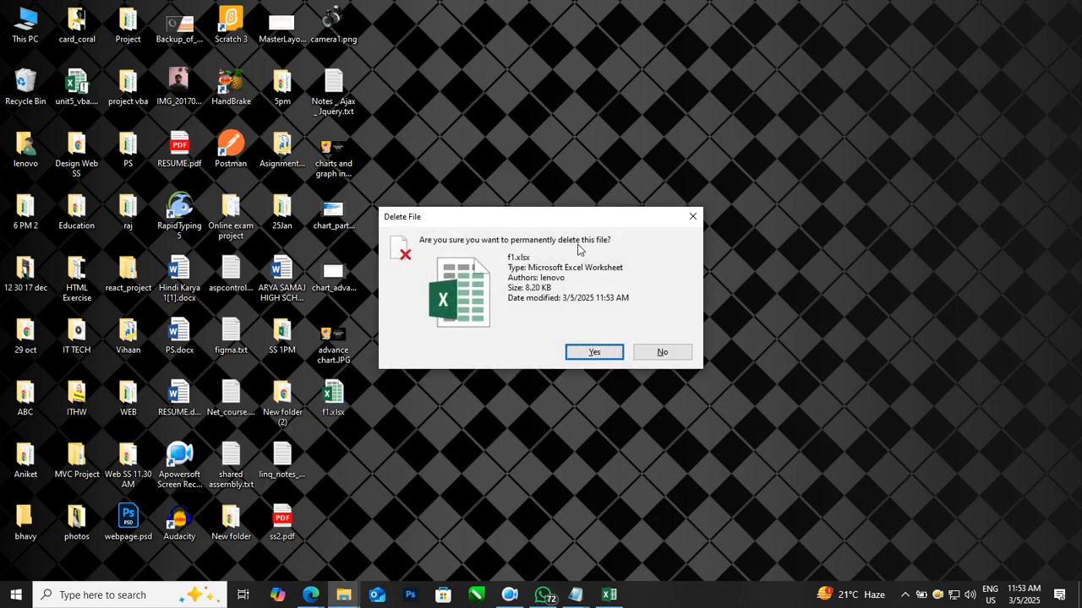
{"action": "left_click", "coordinate": [591, 353]}
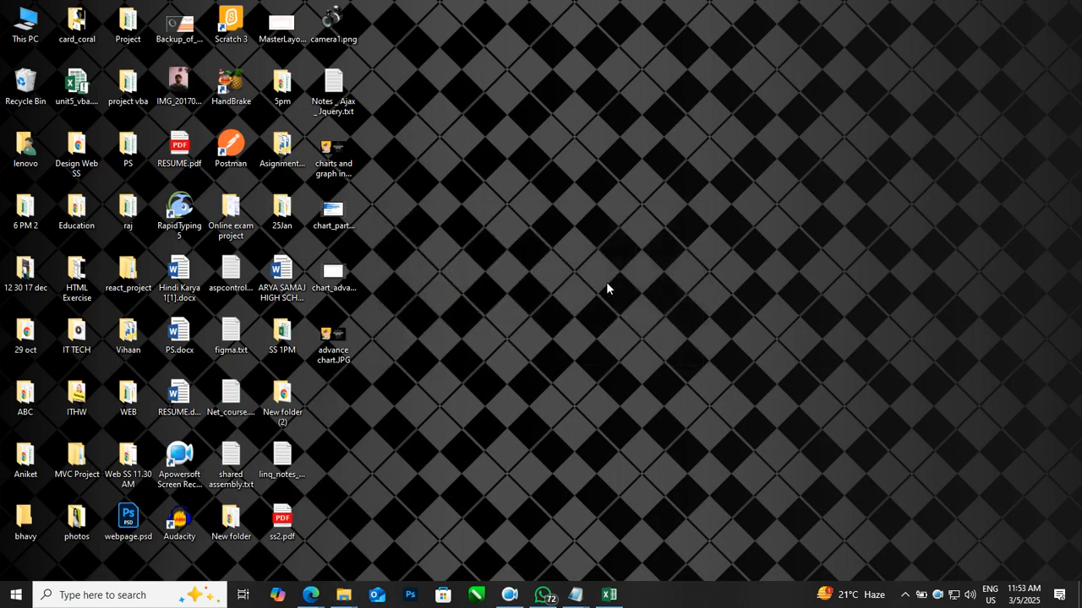
Step: Save the new workbook to the Desktop under the file name f1
{"action": "key", "text": "alt+Tab"}
{"action": "left_click", "coordinate": [517, 229]}
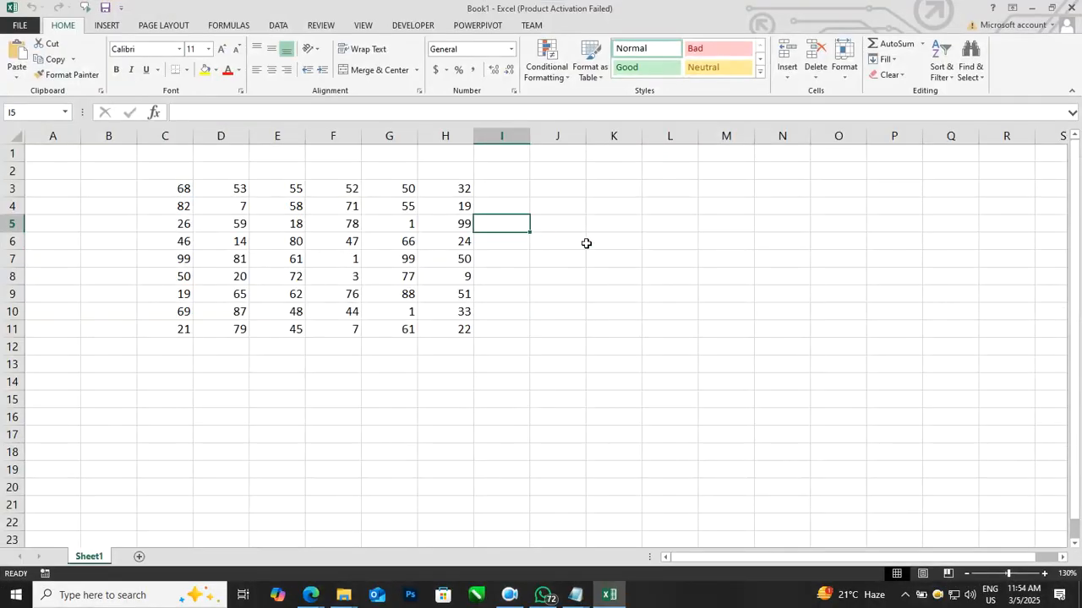
{"action": "left_click", "coordinate": [20, 25]}
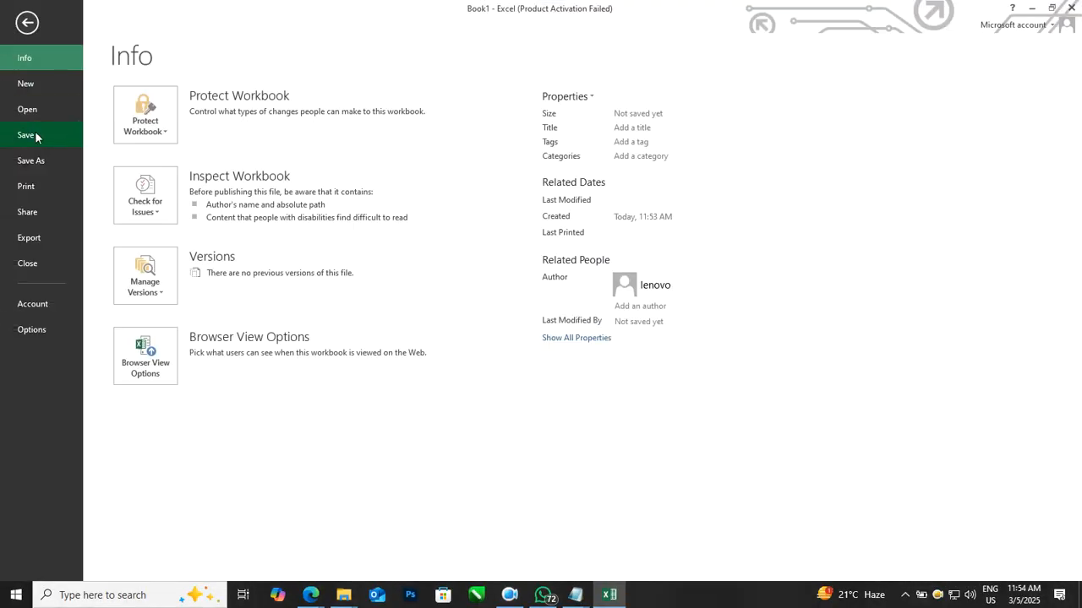
{"action": "left_click", "coordinate": [35, 132]}
{"action": "left_click", "coordinate": [193, 152]}
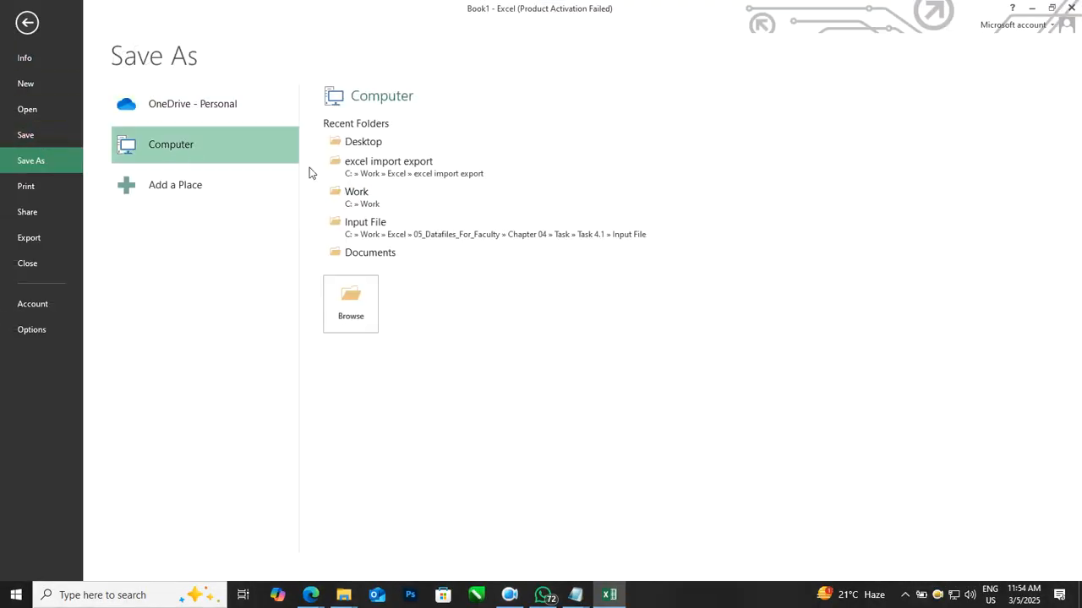
{"action": "left_click", "coordinate": [364, 144]}
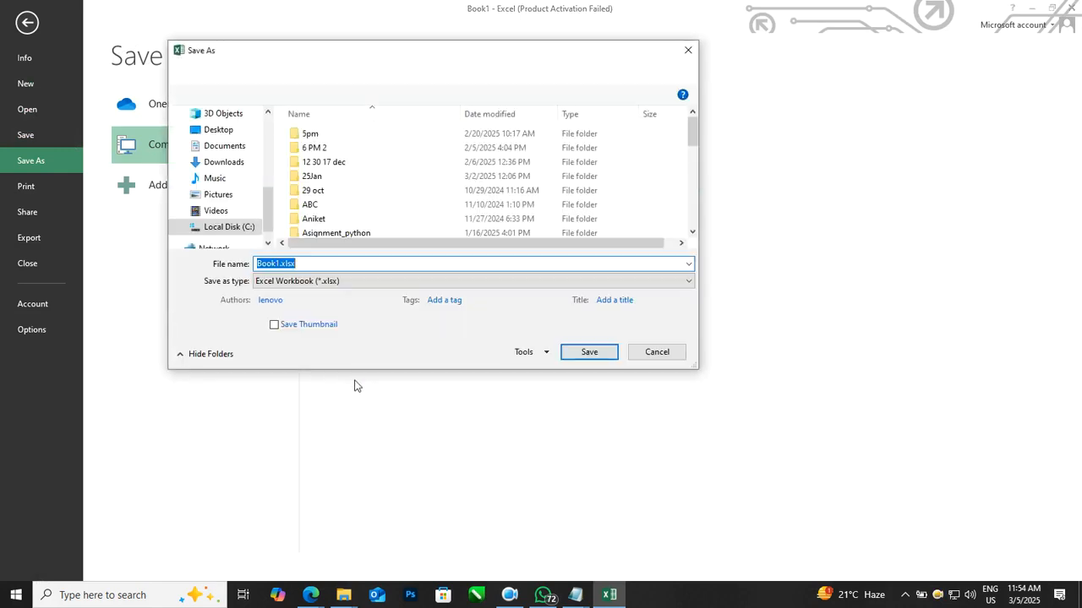
{"action": "type", "text": "f1"}
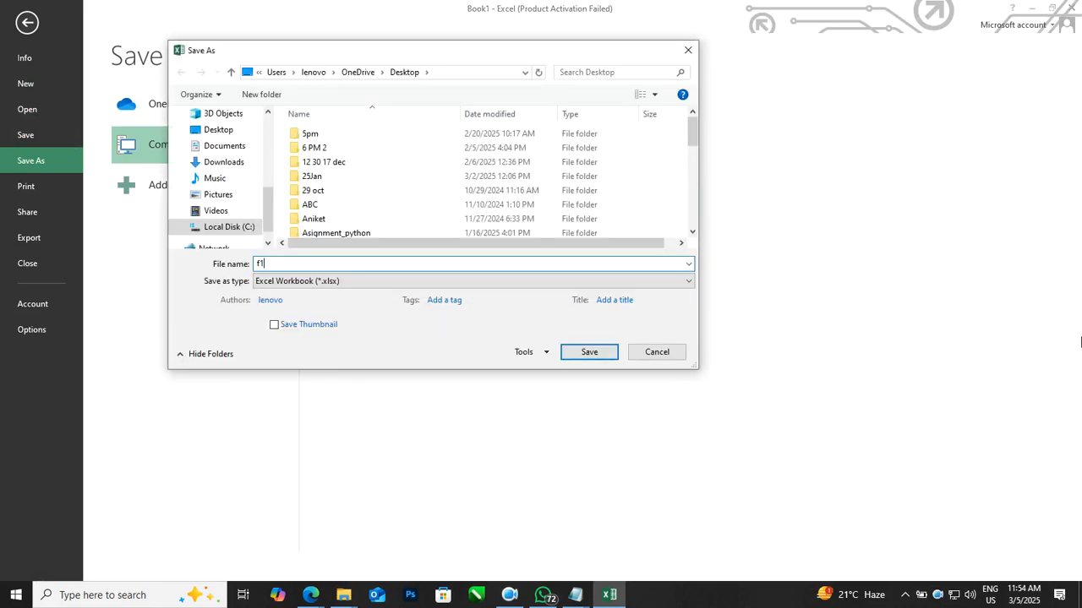
{"action": "left_click", "coordinate": [589, 352]}
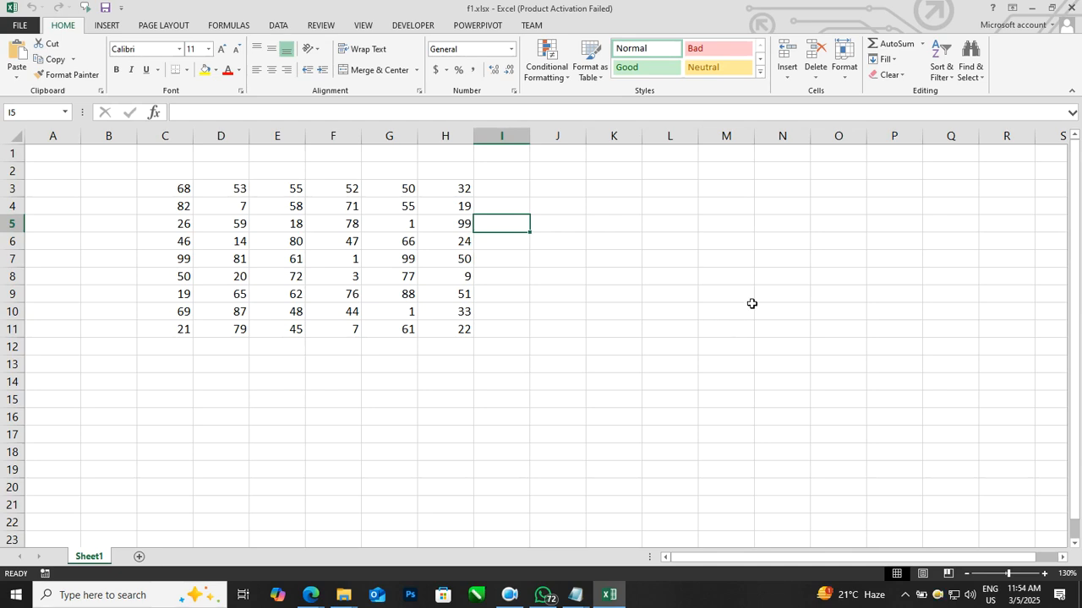
Step: Close Excel and open the new f1.xlsx from the Desktop
{"action": "left_click", "coordinate": [757, 298]}
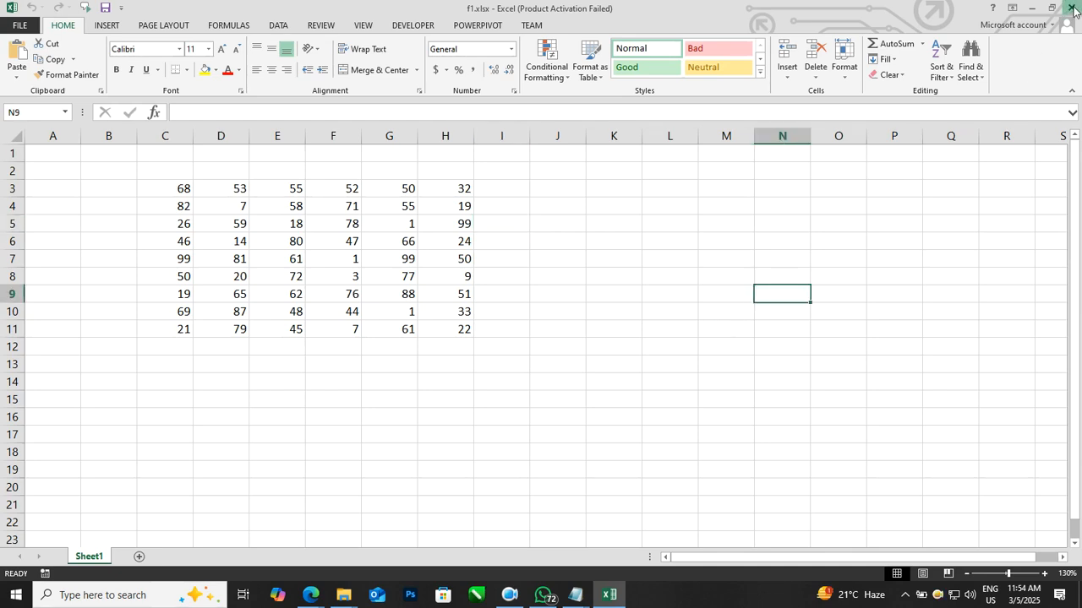
{"action": "left_click", "coordinate": [1071, 8]}
{"action": "left_click_drag", "start_coordinate": [352, 448], "coordinate": [351, 394]}
{"action": "double_click", "coordinate": [333, 394]}
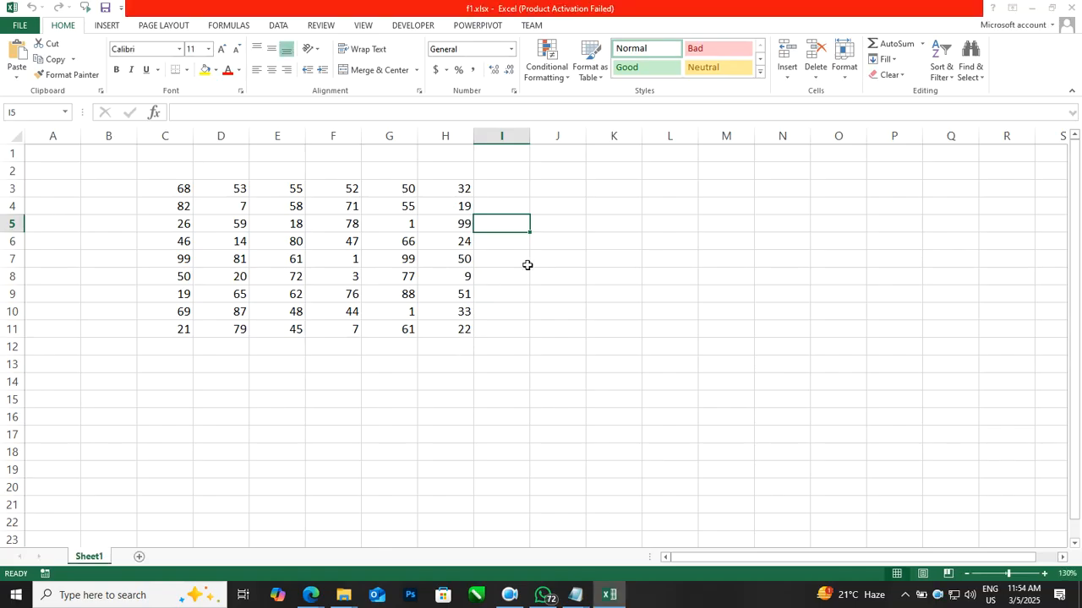
{"action": "left_click", "coordinate": [697, 152]}
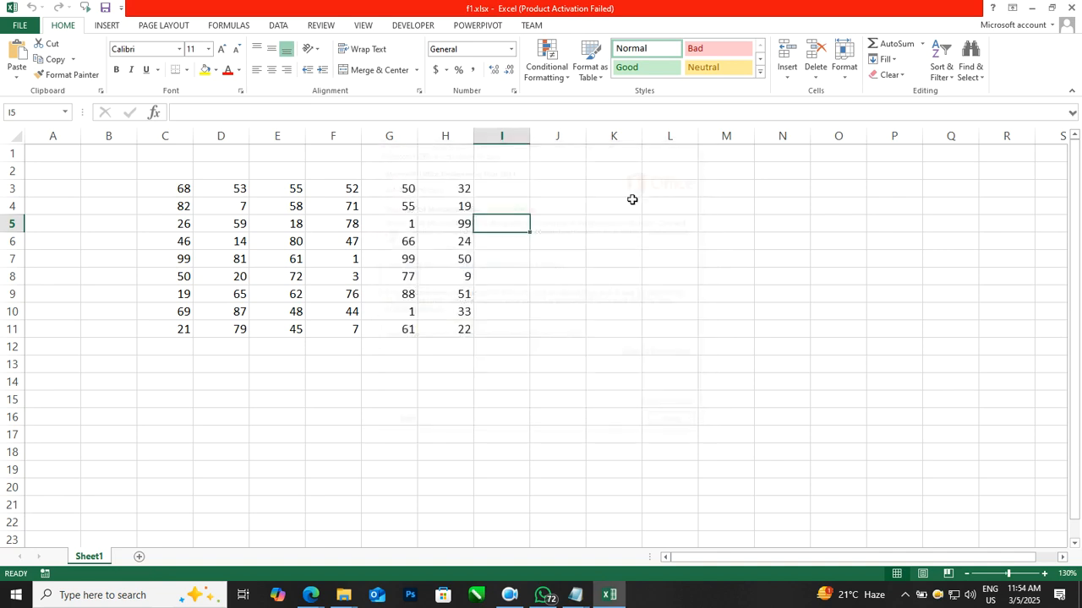
Step: Change cell H3 to 12
{"action": "left_click", "coordinate": [459, 189]}
{"action": "type", "text": "12"}
{"action": "left_click", "coordinate": [623, 272]}
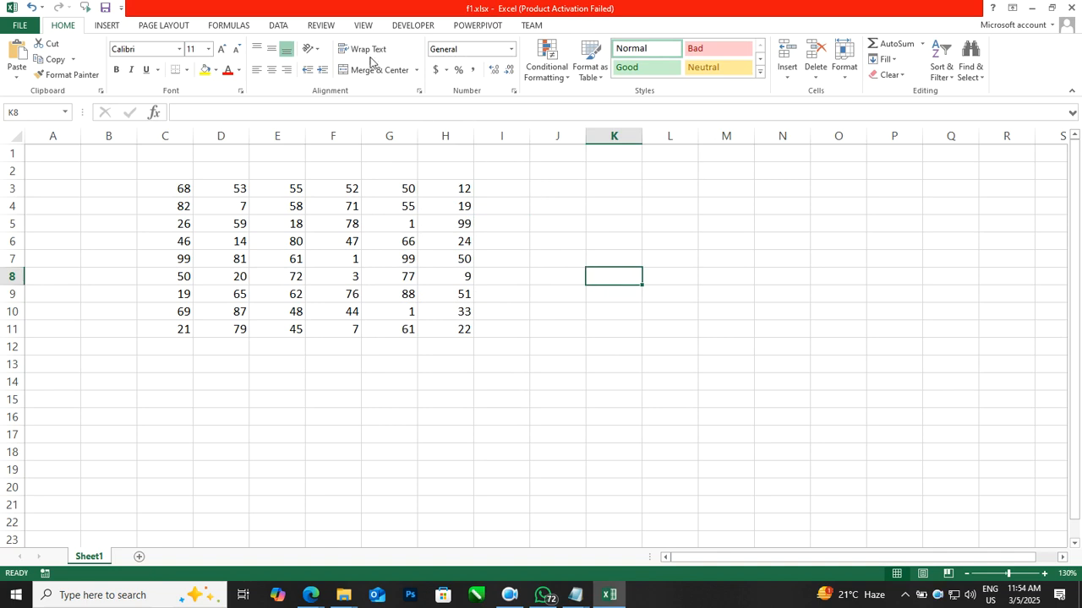
Step: Protect the new workbook's structure with a password, entering and confirming the password
{"action": "left_click", "coordinate": [323, 26]}
{"action": "left_click", "coordinate": [440, 63]}
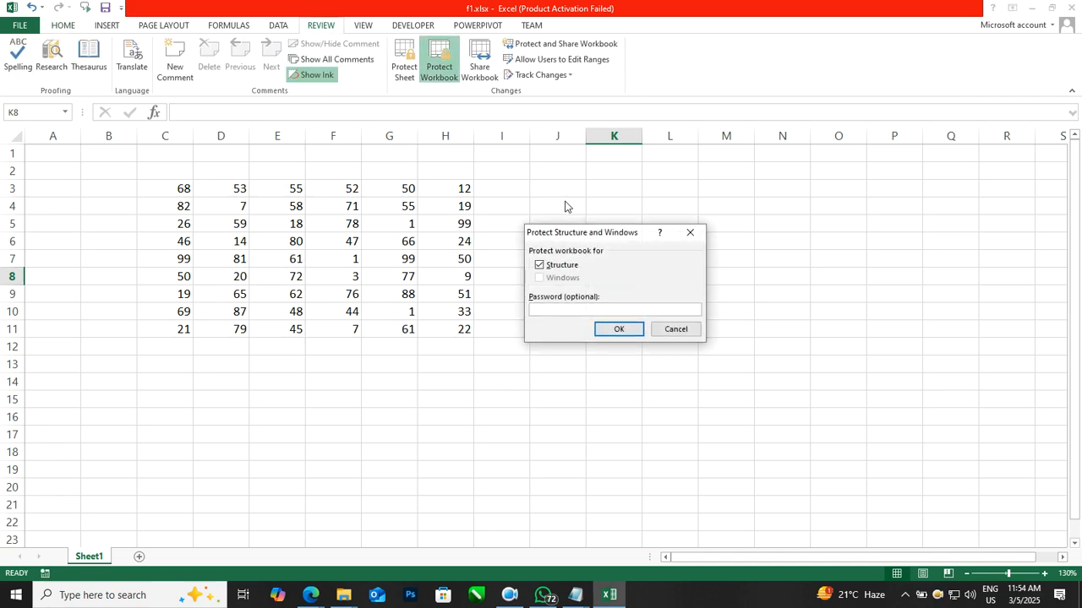
{"action": "type", "text": "1"}
{"action": "left_click", "coordinate": [620, 329]}
{"action": "type", "text": "1"}
{"action": "left_click", "coordinate": [626, 332]}
Step: Protect the new worksheet with a password, entering and confirming the password
{"action": "left_click", "coordinate": [403, 64]}
{"action": "type", "text": "1"}
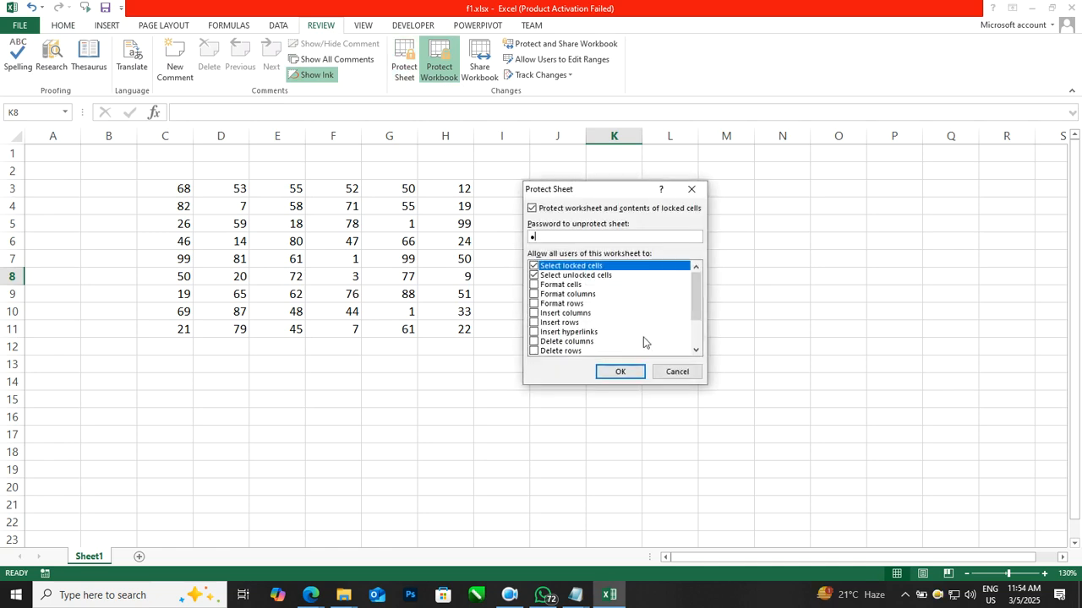
{"action": "left_click", "coordinate": [635, 377]}
{"action": "type", "text": "1"}
{"action": "left_click", "coordinate": [635, 333]}
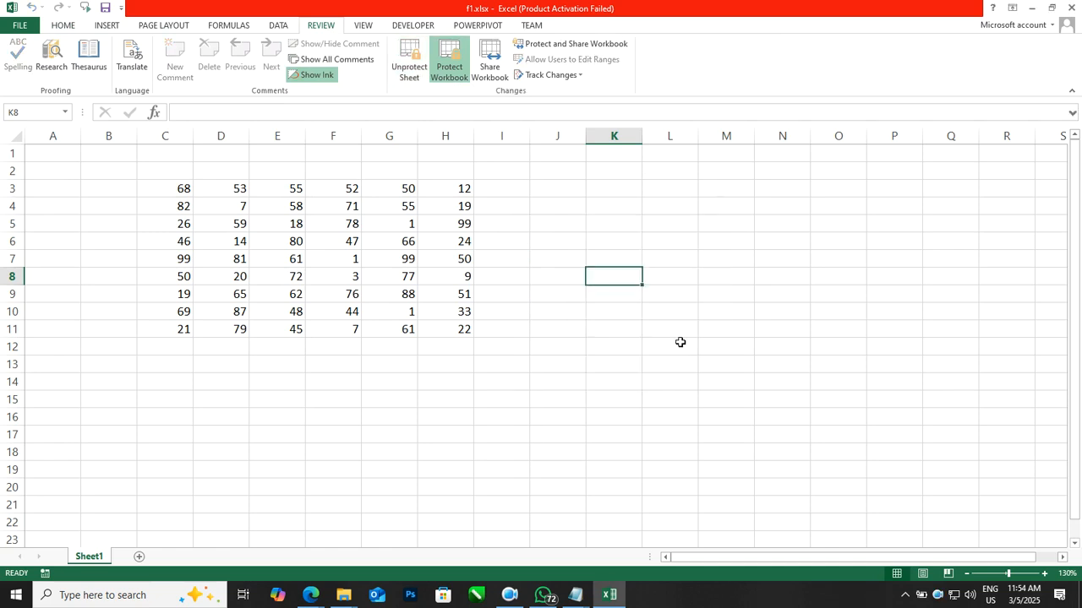
Step: Save the workbook to the Desktop as f1.xlsx with a password to open and a password to modify, entering and confirming both passwords
{"action": "left_click", "coordinate": [681, 343]}
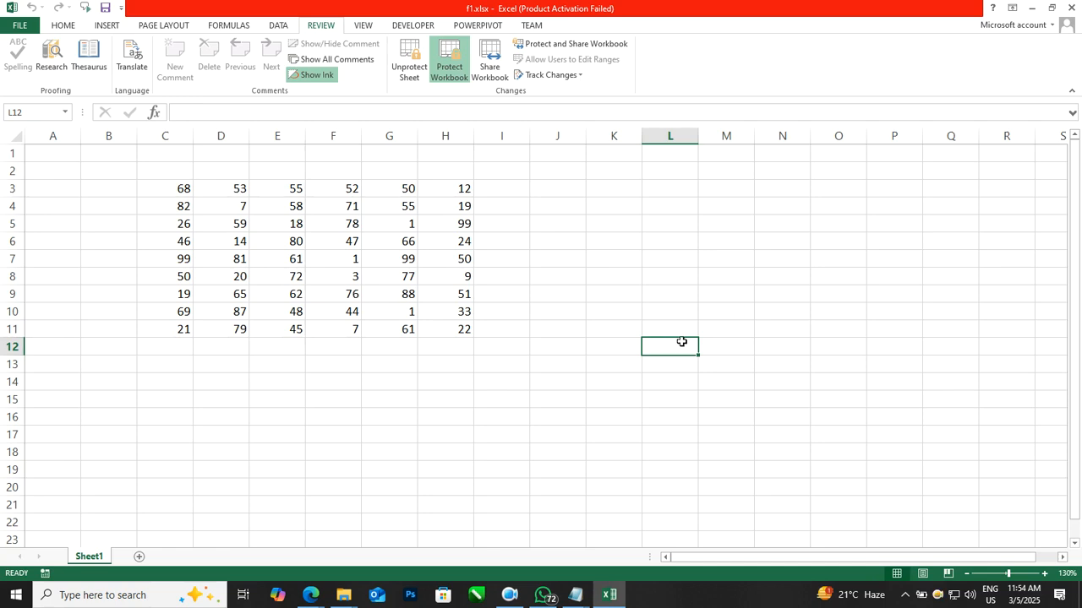
{"action": "left_click", "coordinate": [19, 24]}
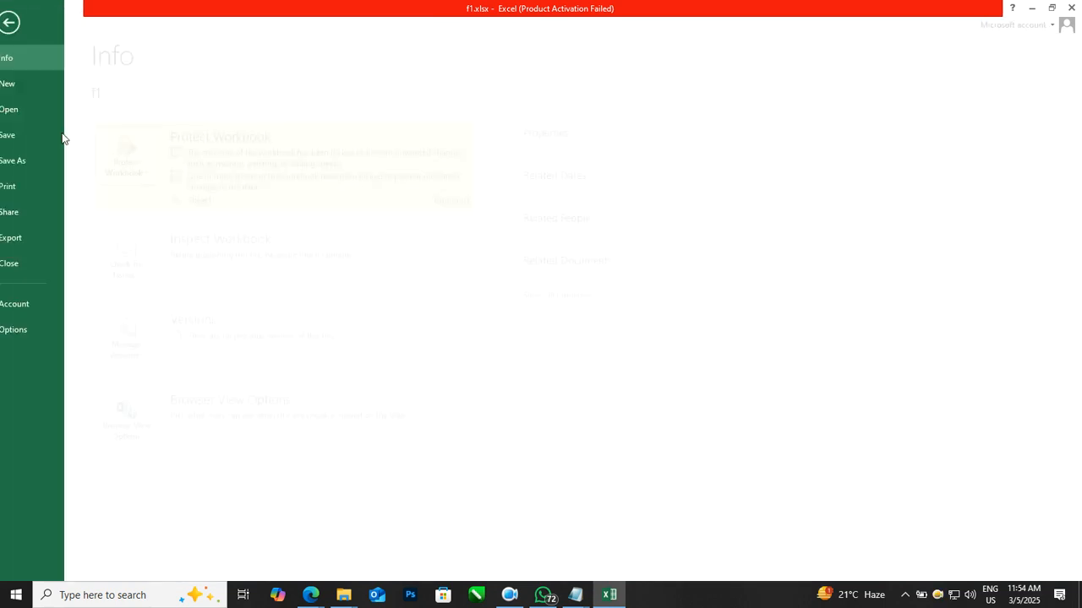
{"action": "left_click", "coordinate": [39, 160]}
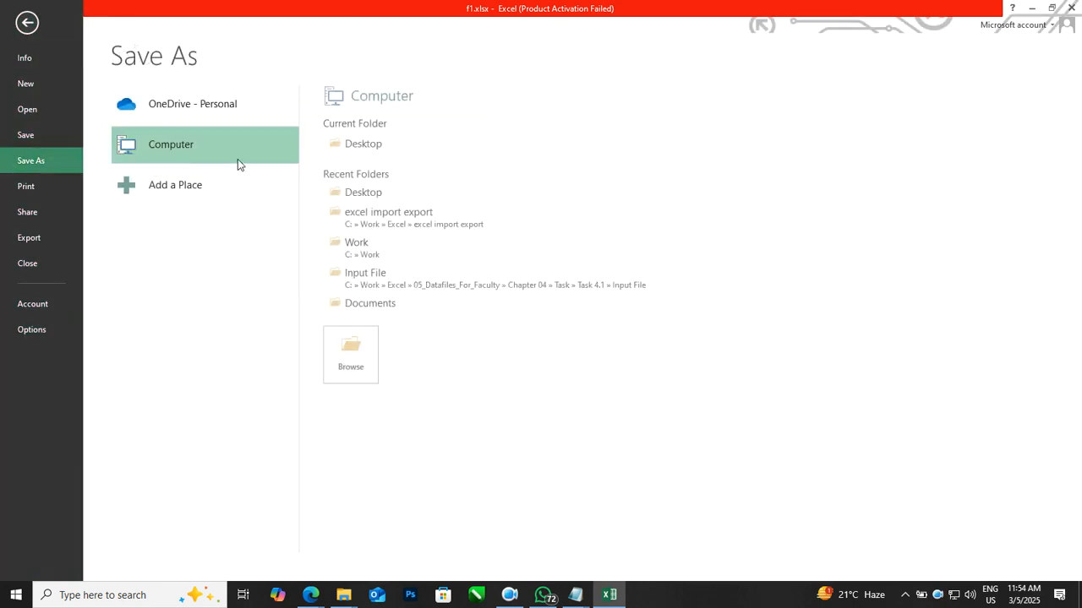
{"action": "left_click", "coordinate": [365, 144]}
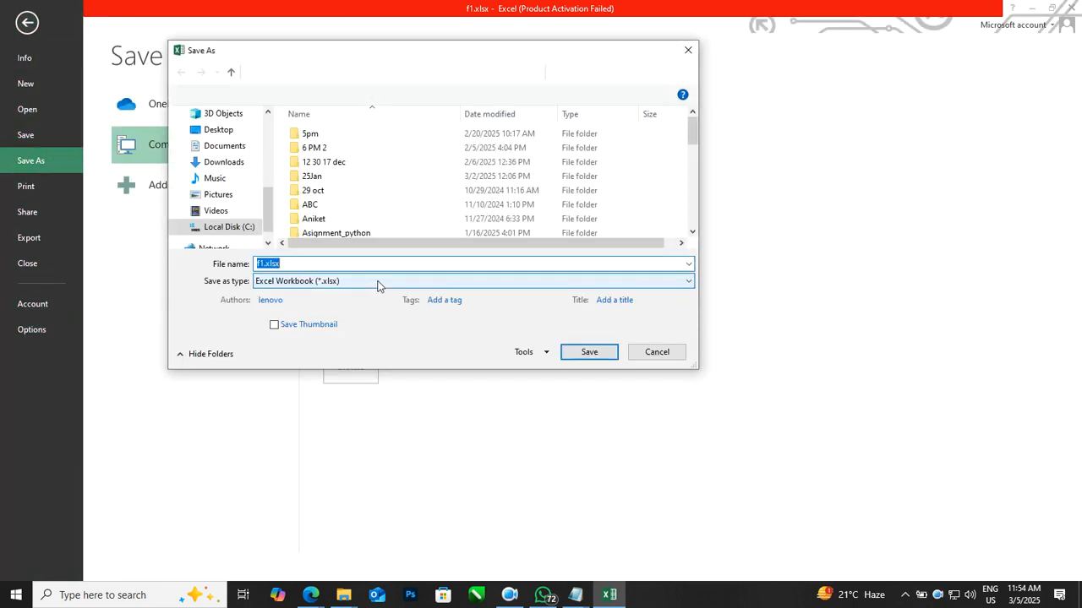
{"action": "left_click", "coordinate": [545, 353]}
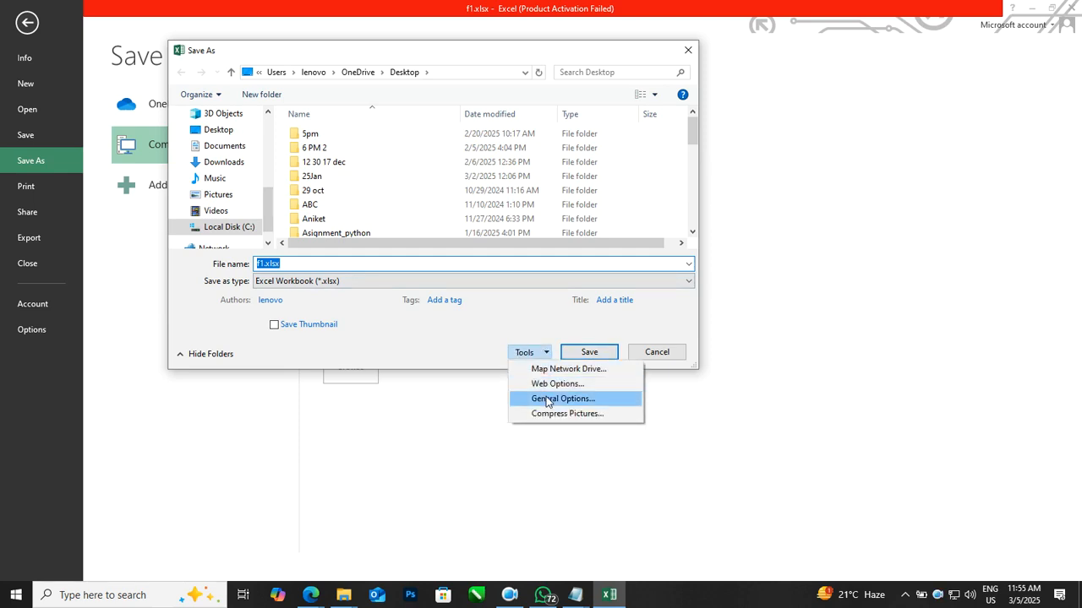
{"action": "left_click", "coordinate": [546, 399]}
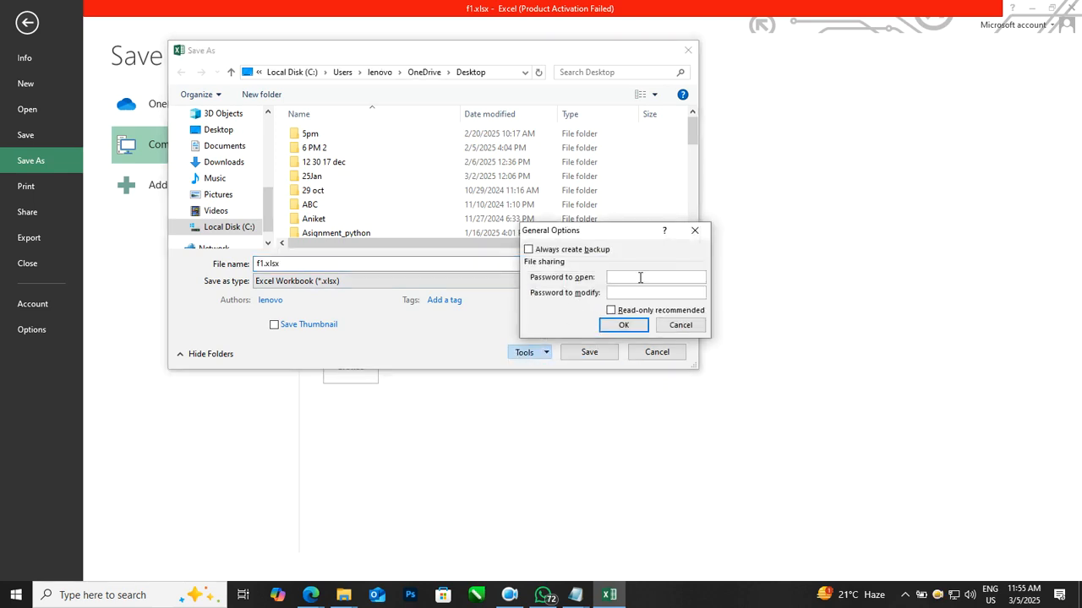
{"action": "left_click", "coordinate": [632, 294]}
{"action": "type", "text": "•"}
{"action": "left_click", "coordinate": [628, 327]}
{"action": "type", "text": "•"}
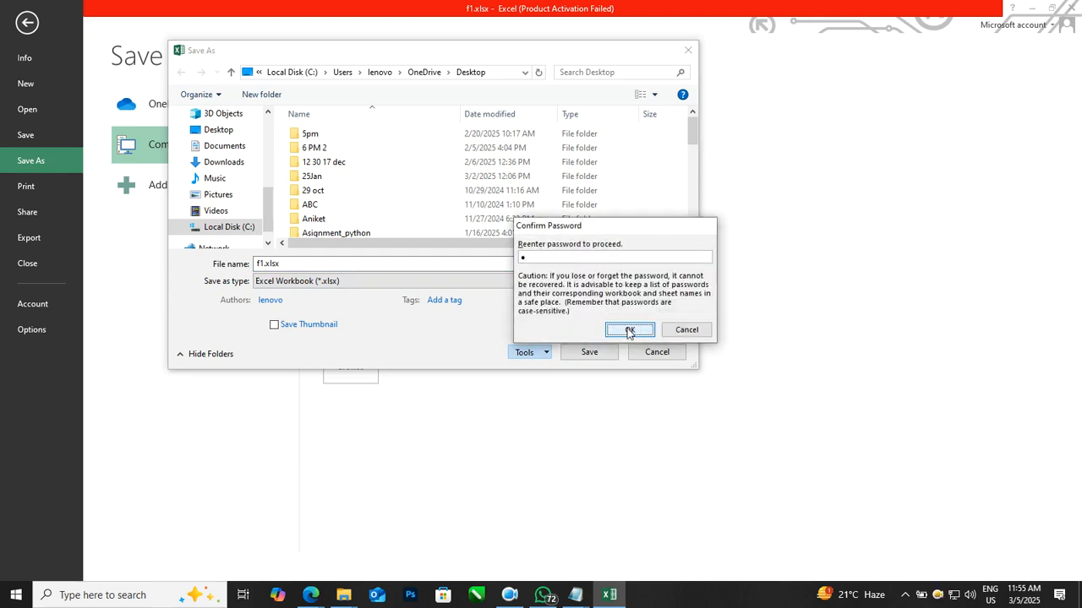
{"action": "left_click", "coordinate": [628, 328]}
{"action": "type", "text": "•"}
{"action": "left_click", "coordinate": [630, 327]}
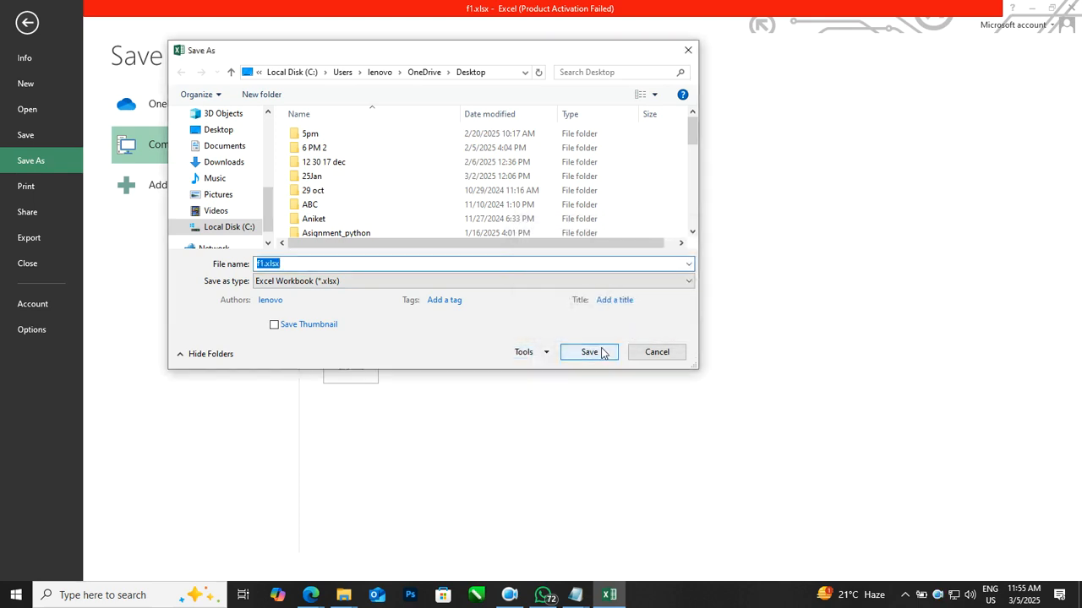
Step: Save over the existing f1.xlsx on the Desktop, replacing it, and close Excel
{"action": "key", "text": "Return"}
{"action": "left_click", "coordinate": [583, 302]}
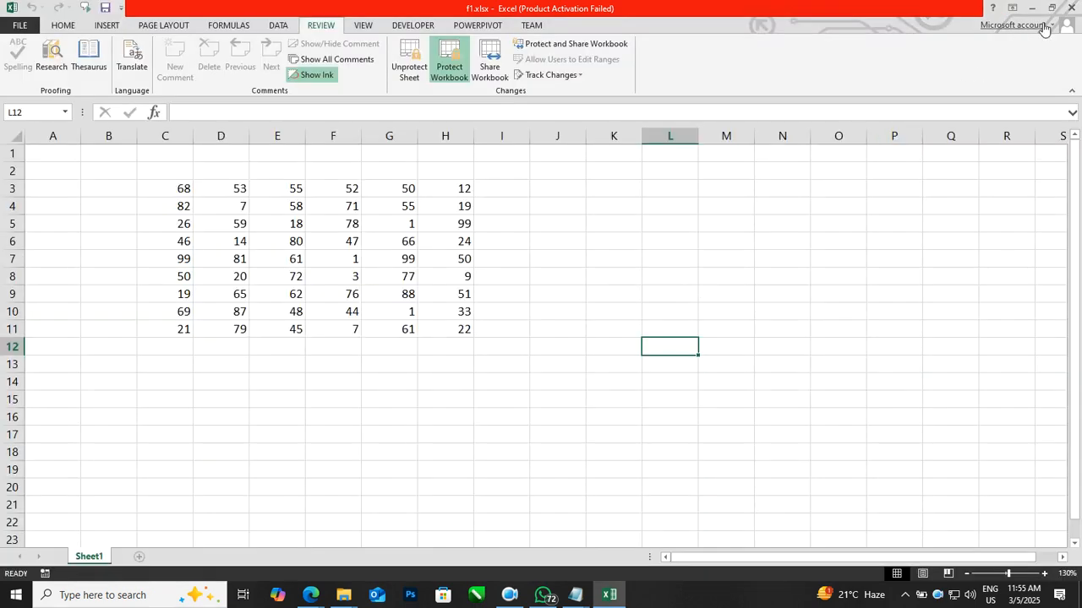
{"action": "left_click", "coordinate": [1066, 8]}
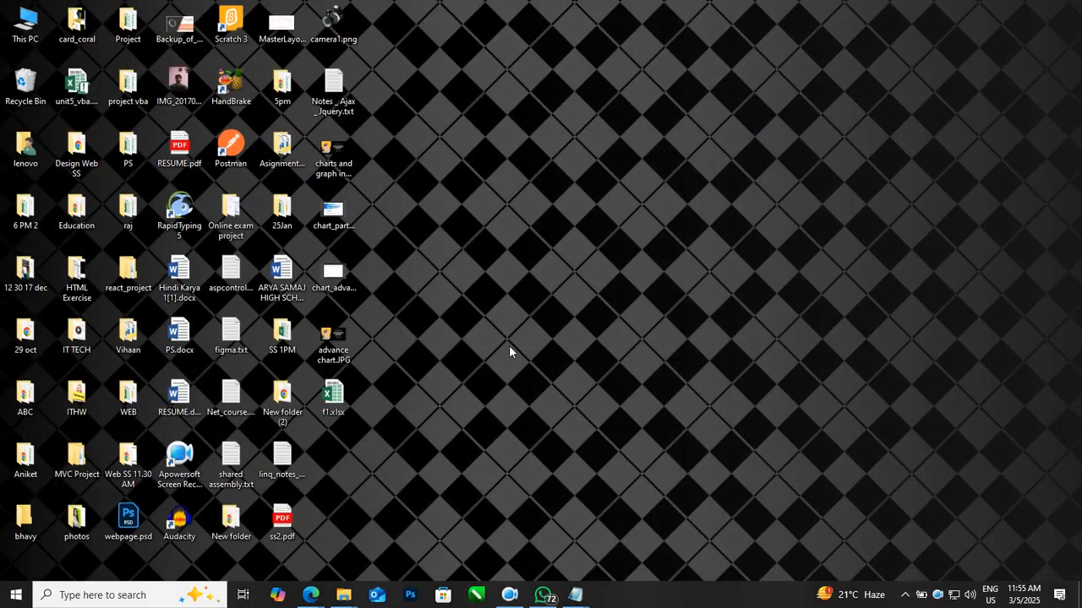
Step: Try to open f1.xlsx from the Desktop, cancel the password prompt, and close Excel
{"action": "double_click", "coordinate": [346, 393]}
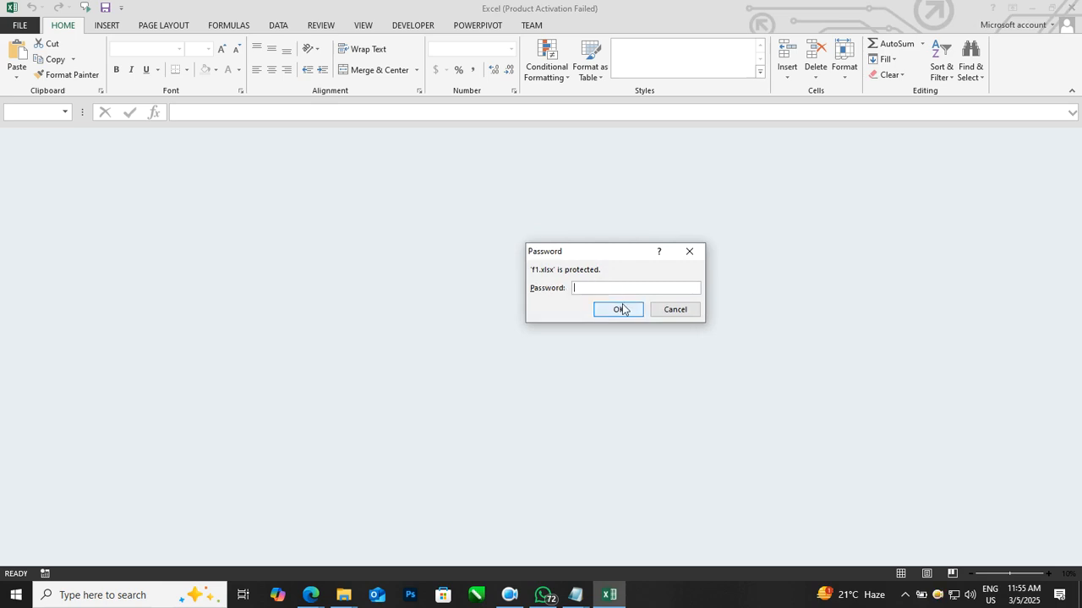
{"action": "left_click", "coordinate": [689, 311]}
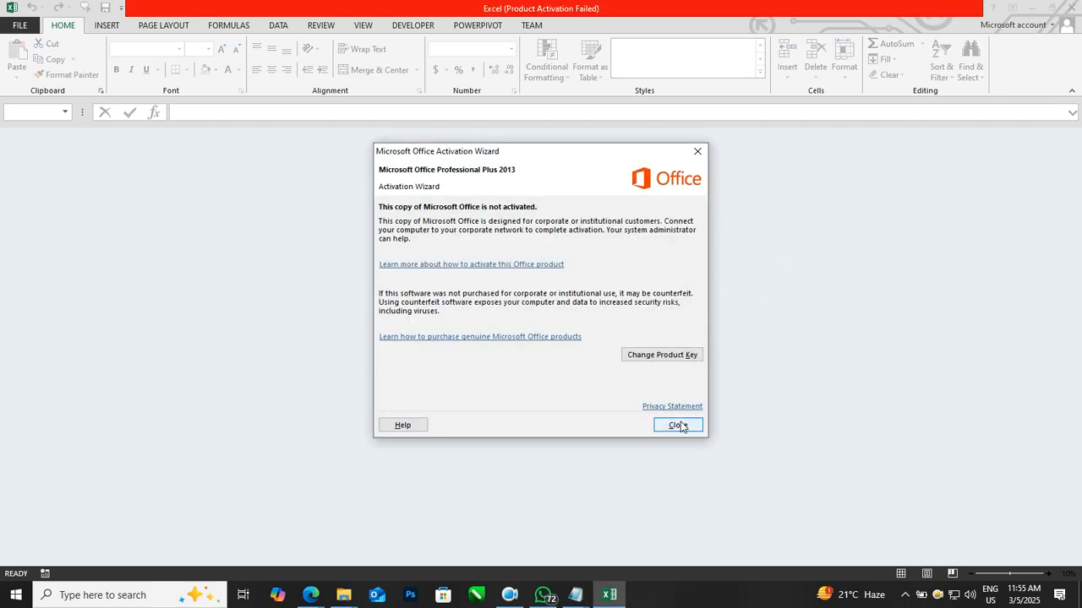
{"action": "left_click", "coordinate": [679, 425]}
{"action": "left_click", "coordinate": [1033, 8]}
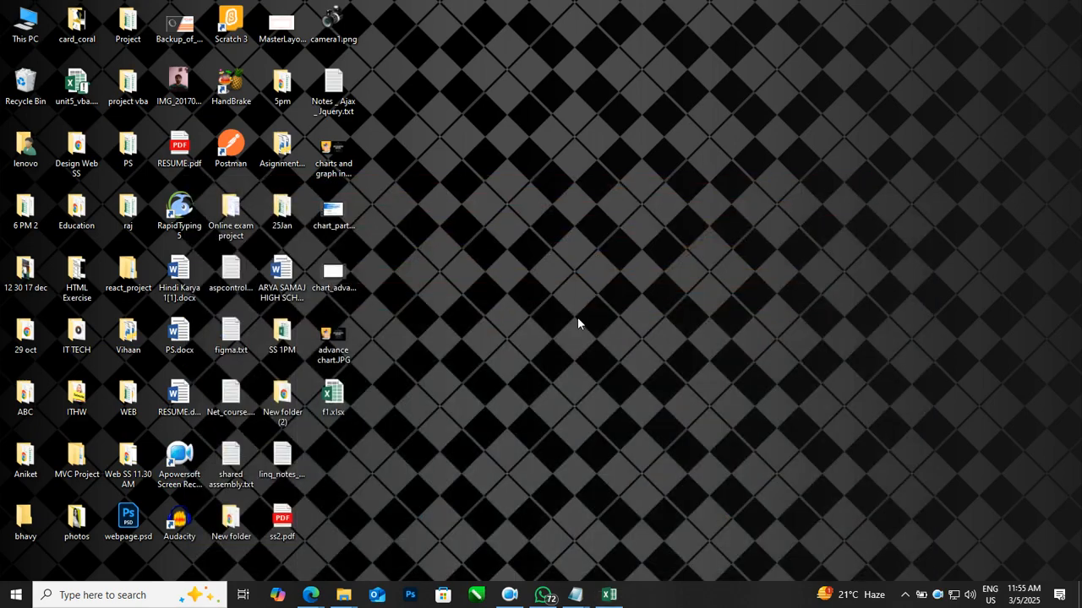
{"action": "left_click", "coordinate": [608, 595]}
{"action": "left_click", "coordinate": [1062, 8]}
{"action": "double_click", "coordinate": [341, 395]}
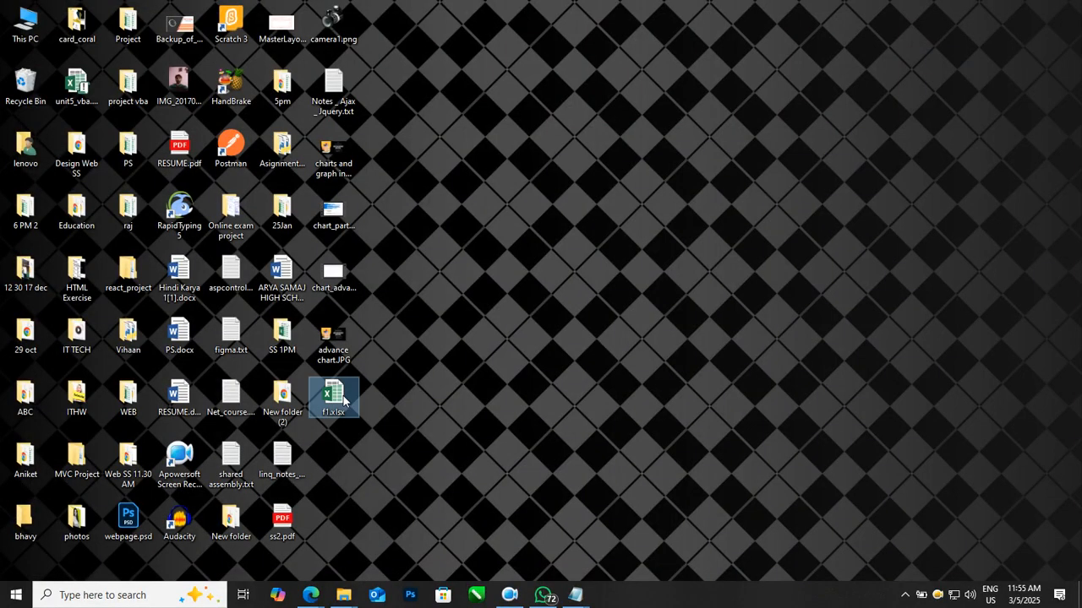
{"action": "left_click", "coordinate": [487, 432]}
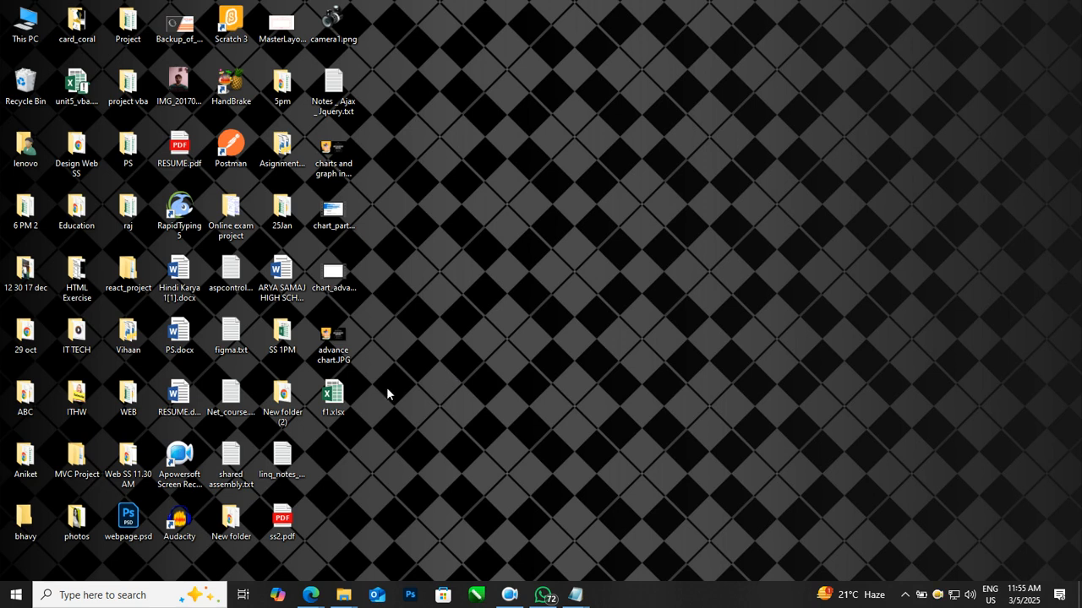
{"action": "left_click", "coordinate": [343, 392]}
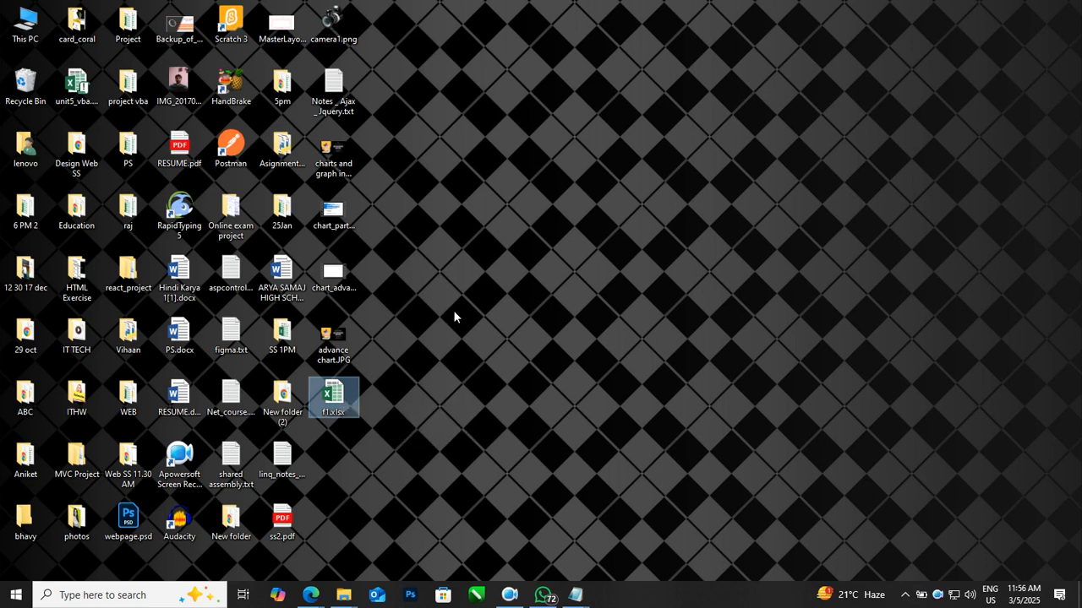
Step: Open f1.xlsx from the Desktop, entering the password to open and the password to modify
{"action": "double_click", "coordinate": [346, 398]}
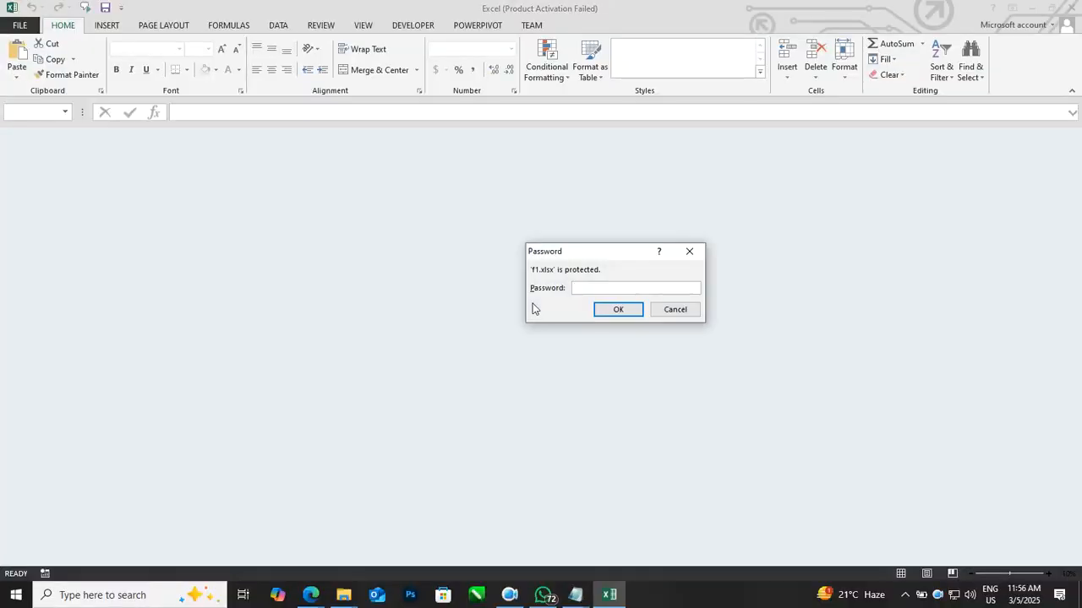
{"action": "type", "text": "1"}
{"action": "left_click", "coordinate": [630, 309]}
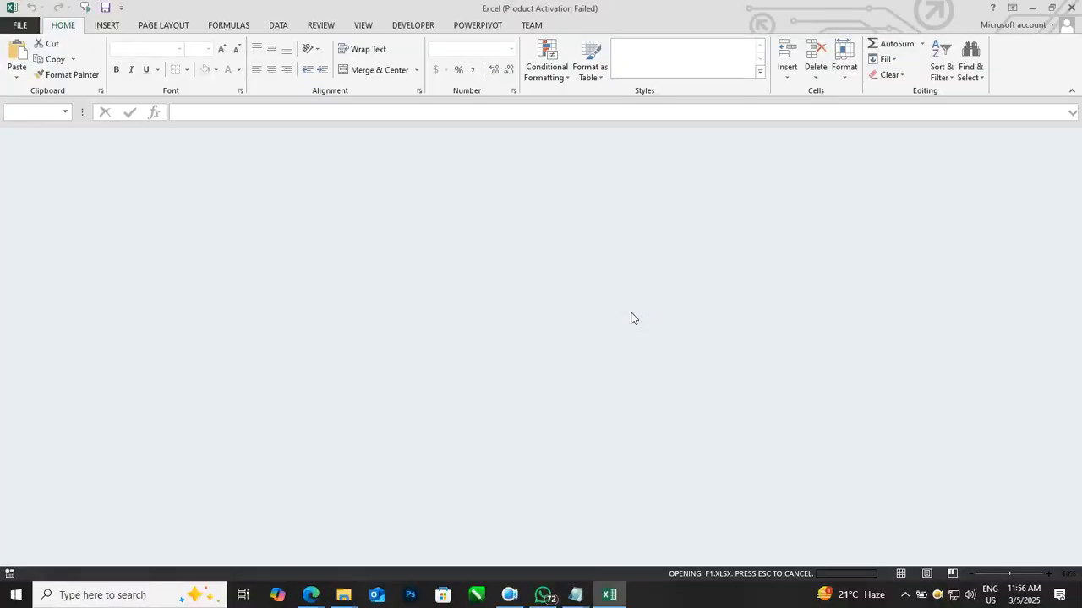
{"action": "type", "text": "1"}
{"action": "left_click", "coordinate": [623, 321]}
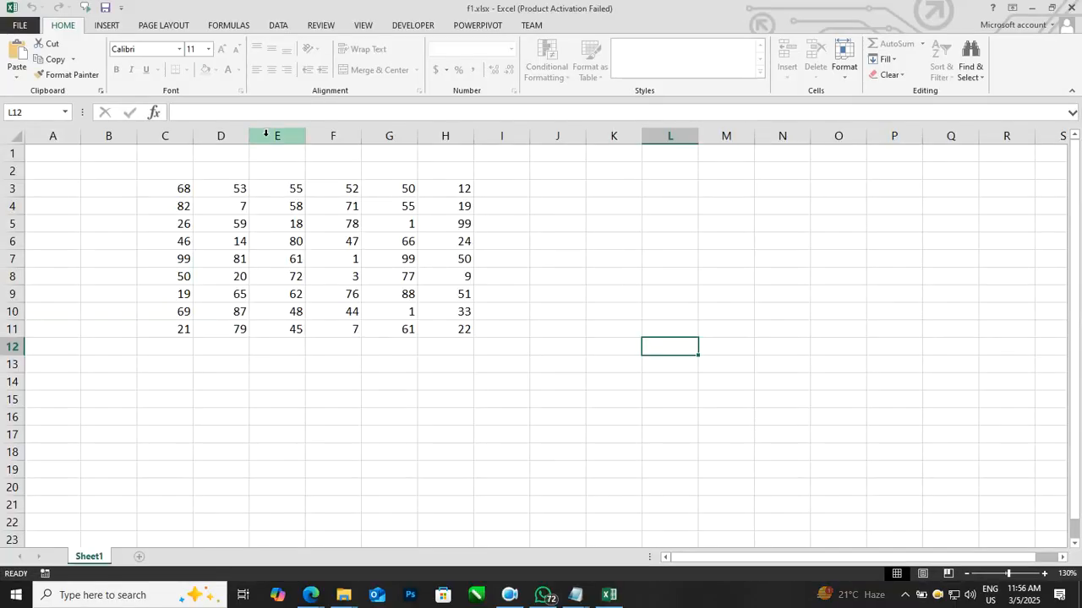
Step: Remove the open and modify passwords in the save options and save over f1.xlsx on the Desktop
{"action": "left_click", "coordinate": [26, 26]}
{"action": "left_click", "coordinate": [55, 158]}
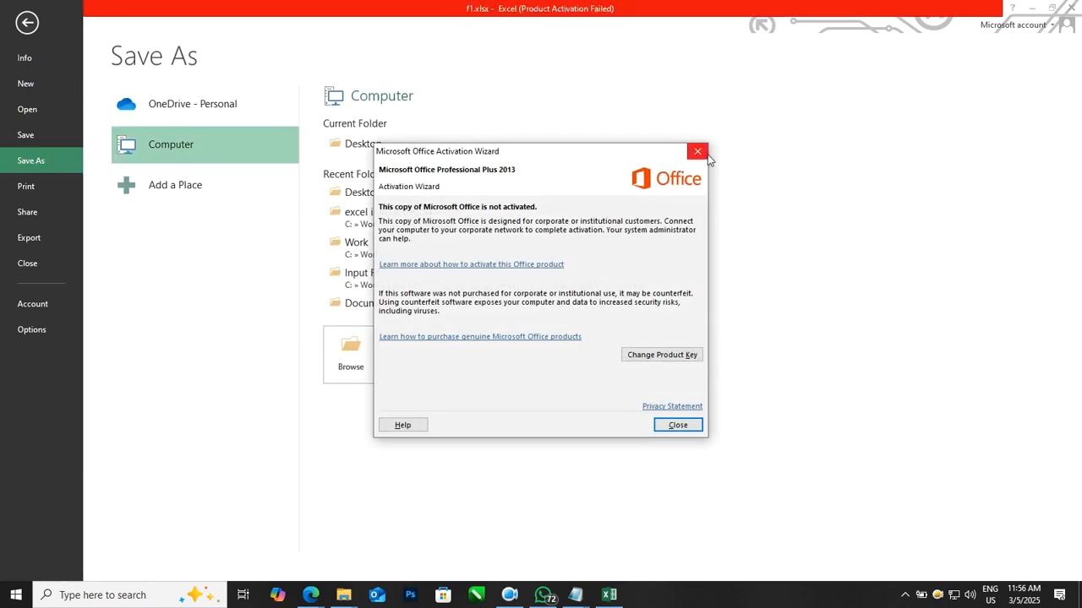
{"action": "left_click", "coordinate": [697, 151]}
{"action": "left_click", "coordinate": [495, 192]}
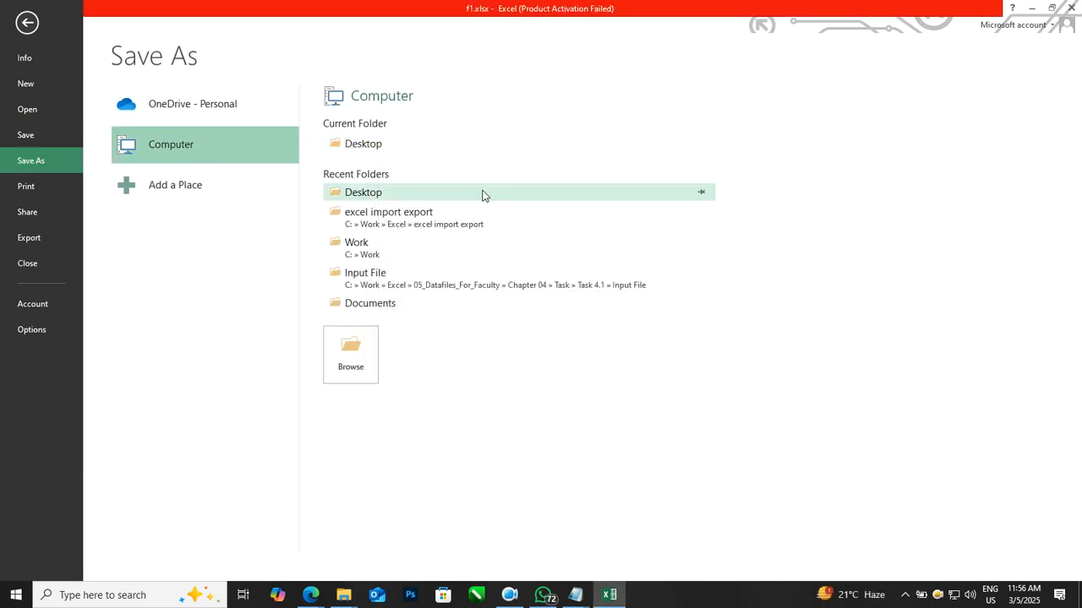
{"action": "left_click", "coordinate": [531, 353]}
{"action": "left_click", "coordinate": [548, 399]}
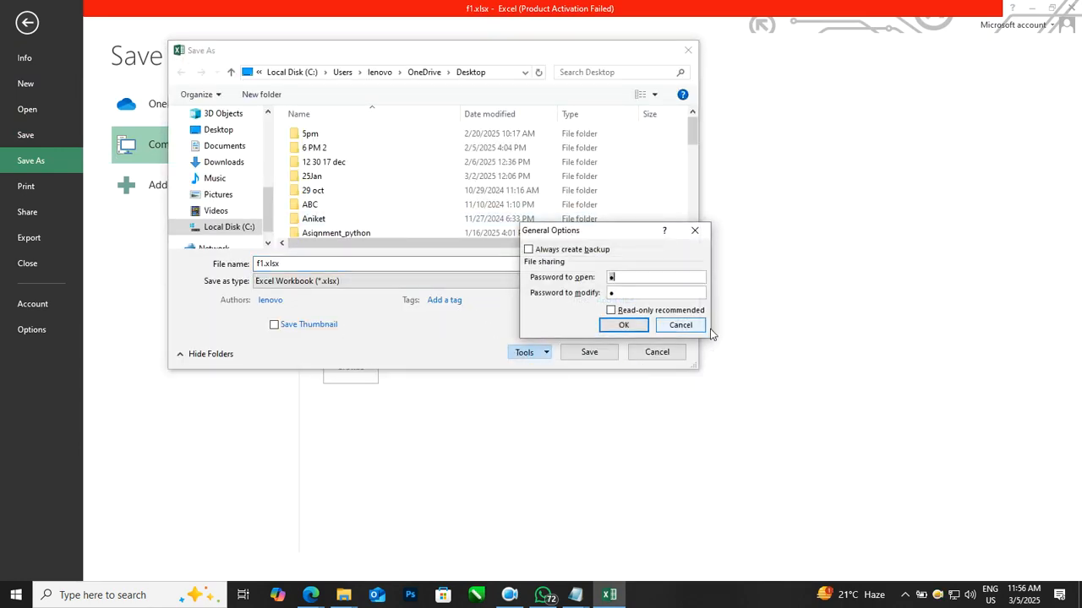
{"action": "left_click", "coordinate": [647, 293]}
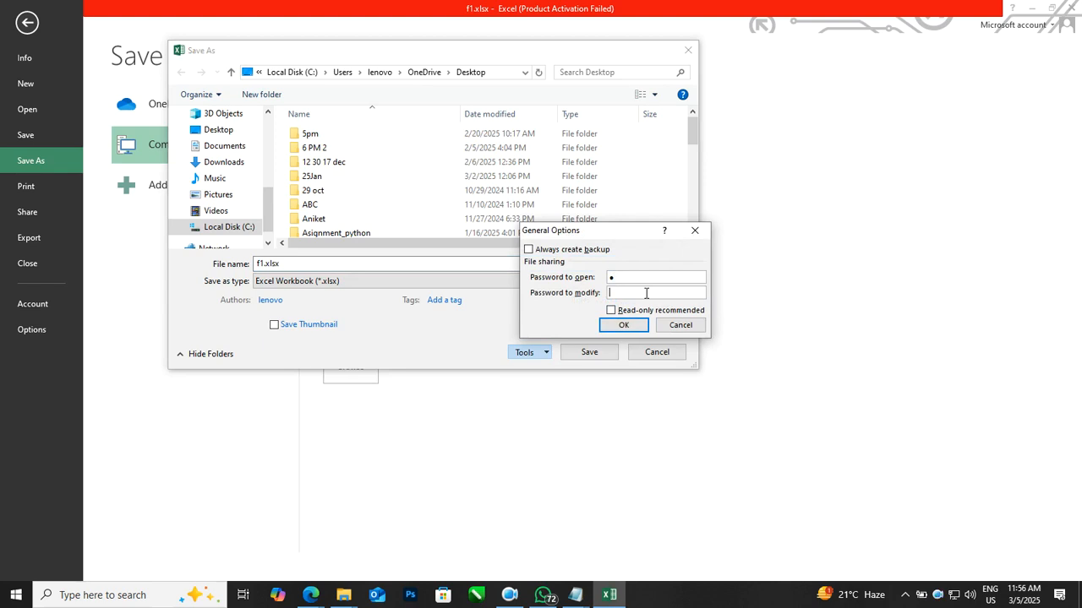
{"action": "left_click", "coordinate": [623, 324]}
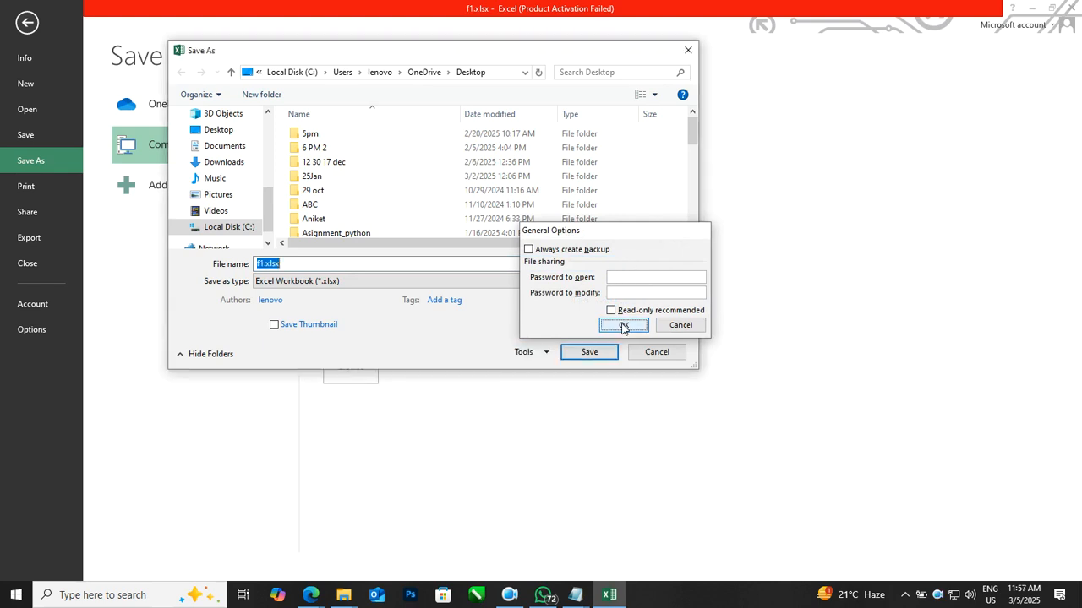
{"action": "left_click", "coordinate": [591, 353]}
{"action": "left_click", "coordinate": [581, 303]}
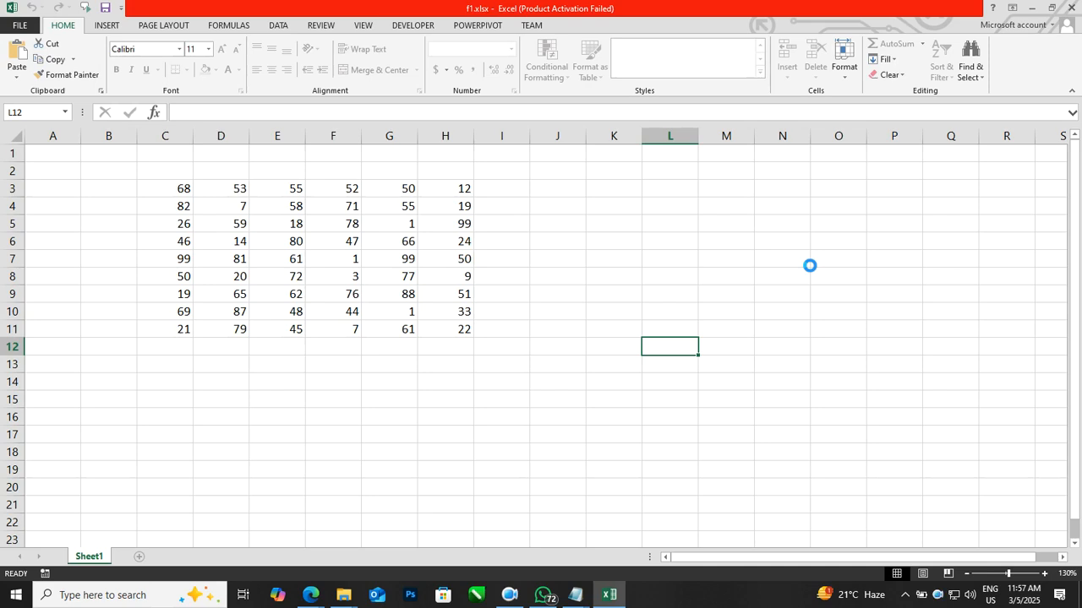
Step: Close Excel and reopen f1.xlsx from the Desktop
{"action": "left_click", "coordinate": [1072, 7]}
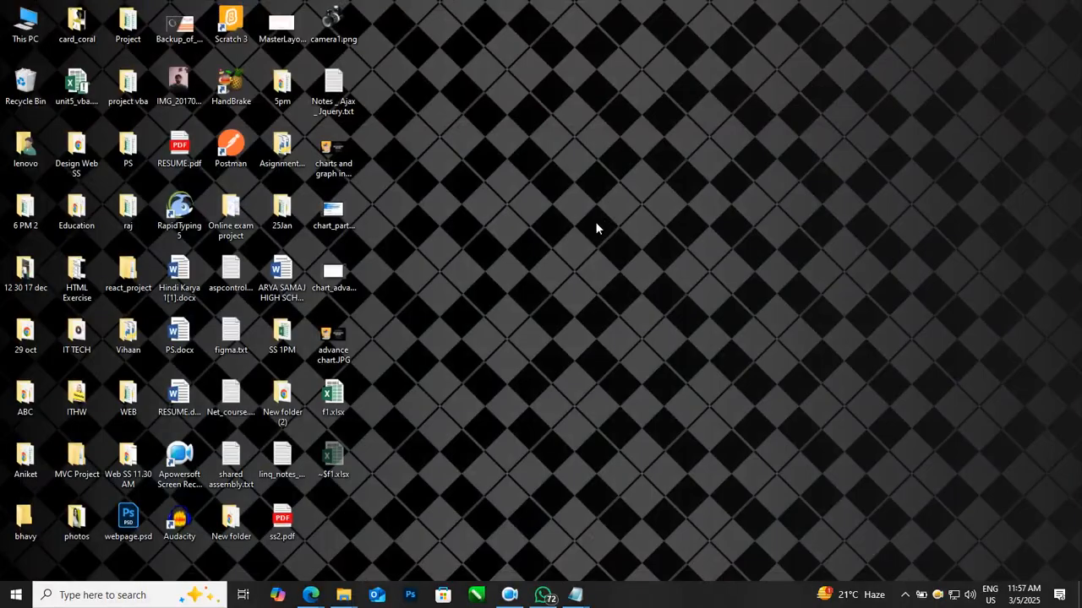
{"action": "double_click", "coordinate": [338, 399]}
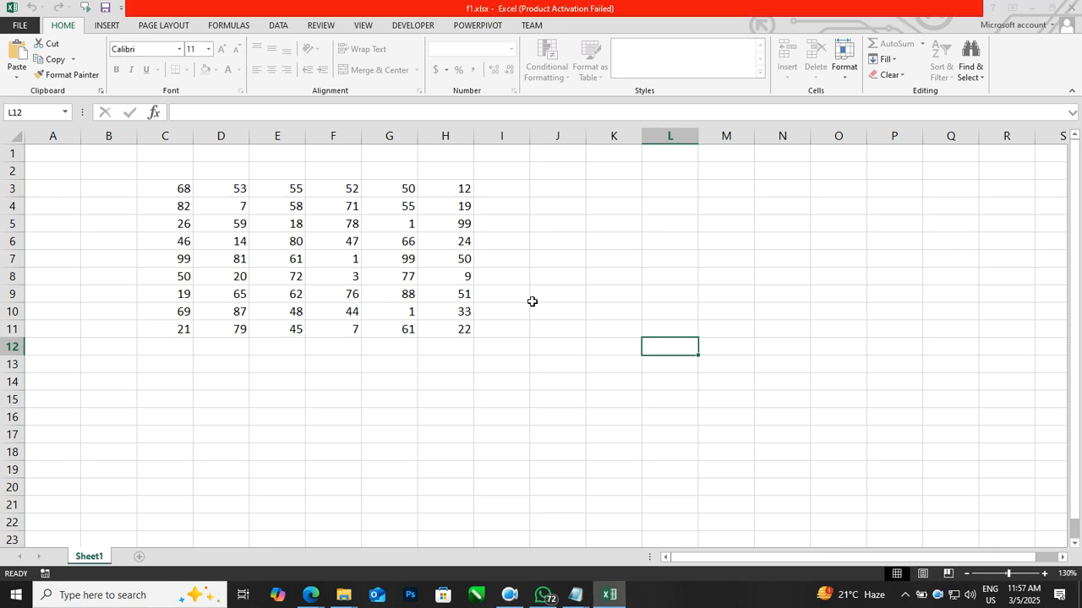
{"action": "left_click", "coordinate": [676, 424]}
Step: Try to unprotect the workbook structure, entering the workbook password
{"action": "left_click", "coordinate": [320, 24]}
{"action": "left_click", "coordinate": [452, 66]}
{"action": "type", "text": "1"}
{"action": "left_click", "coordinate": [618, 299]}
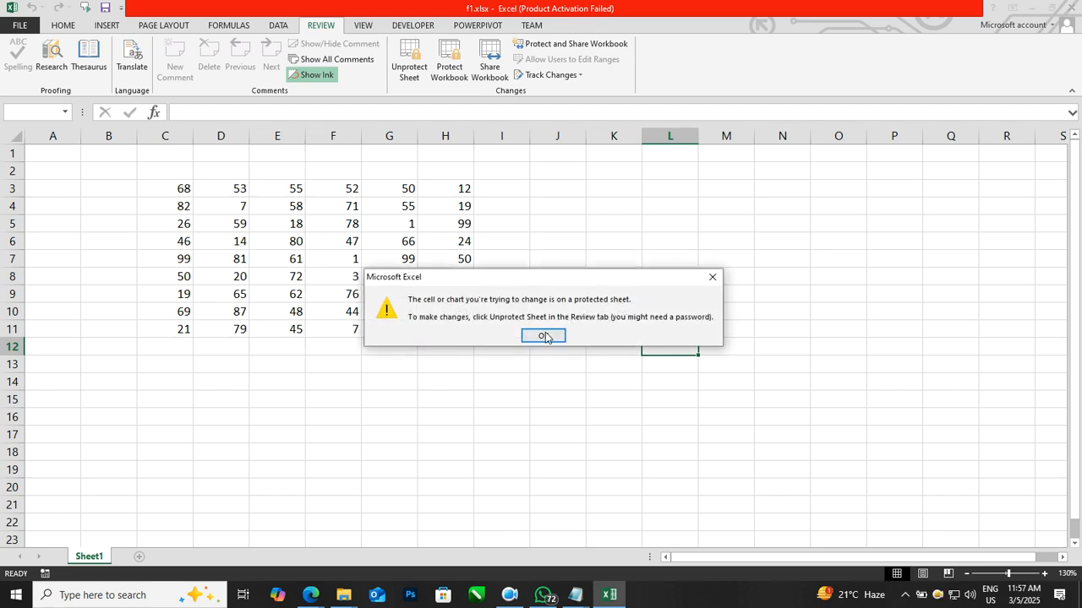
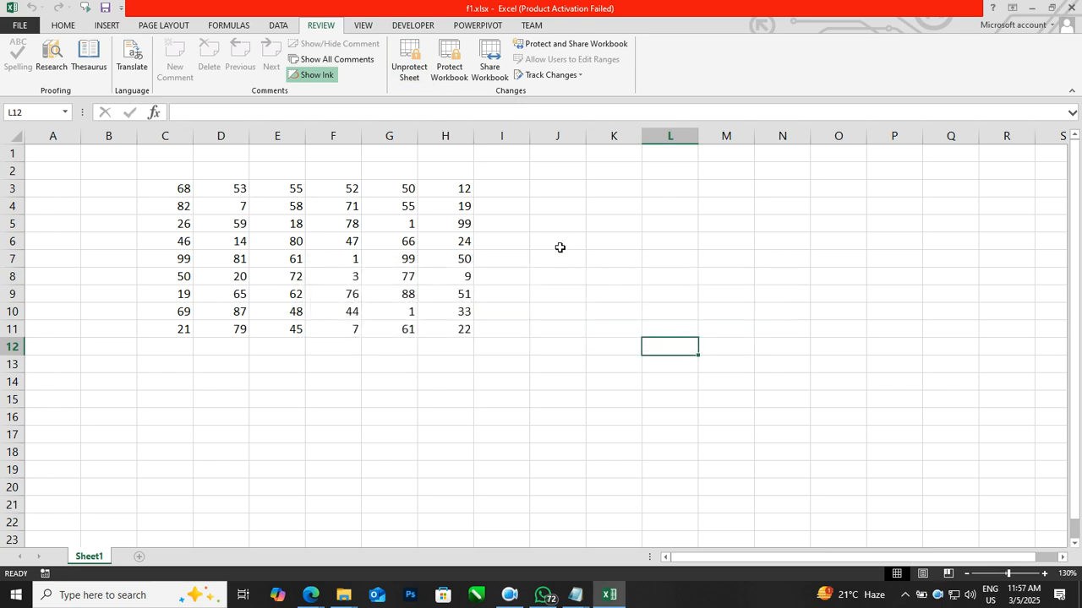
Step: Protect the workbook structure and confirm the password
{"action": "left_click", "coordinate": [449, 64]}
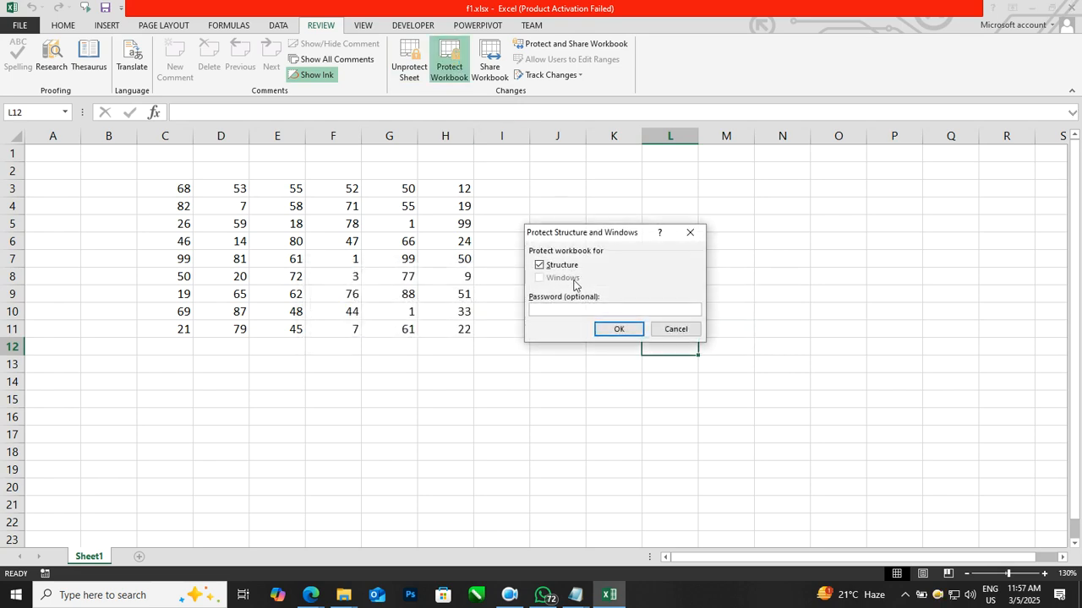
{"action": "left_click", "coordinate": [618, 329]}
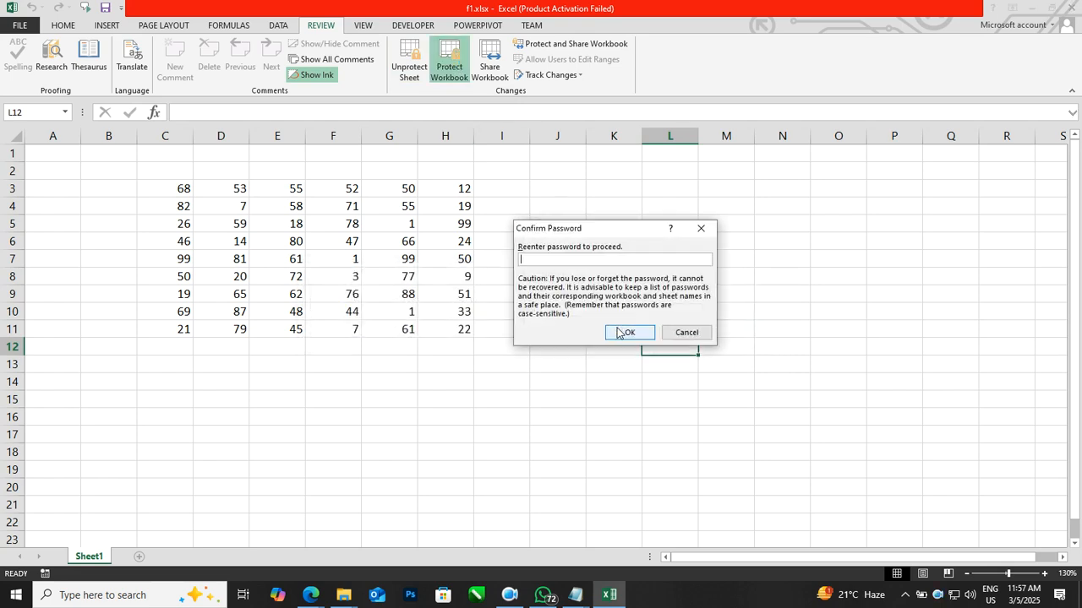
{"action": "left_click", "coordinate": [617, 332]}
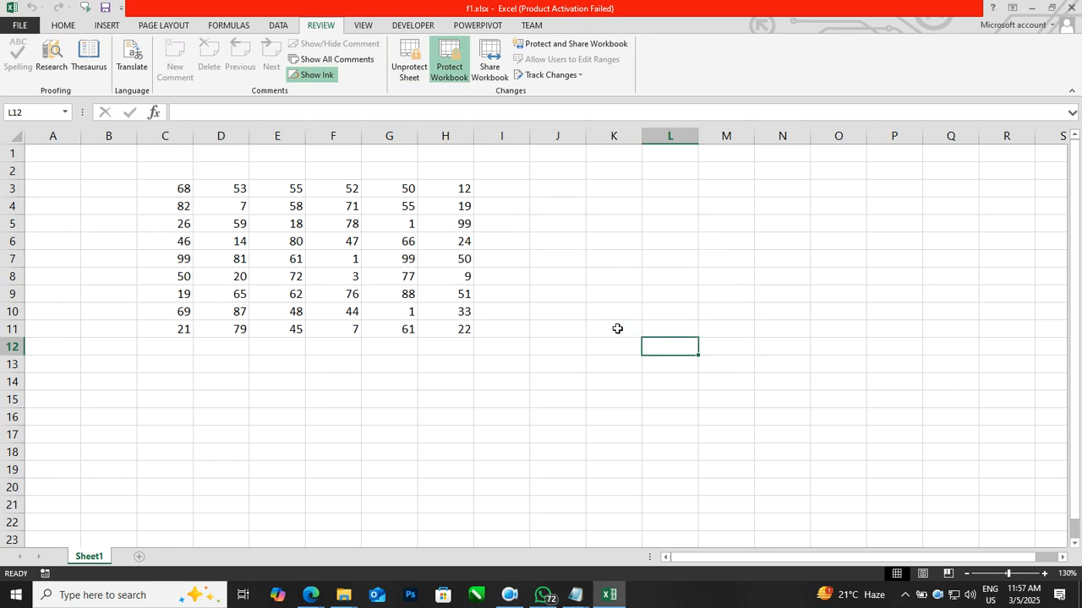
Step: Unprotect the sheet by entering the sheet password and select cell K6
{"action": "left_click", "coordinate": [409, 66]}
{"action": "type", "text": "1"}
{"action": "left_click", "coordinate": [611, 302]}
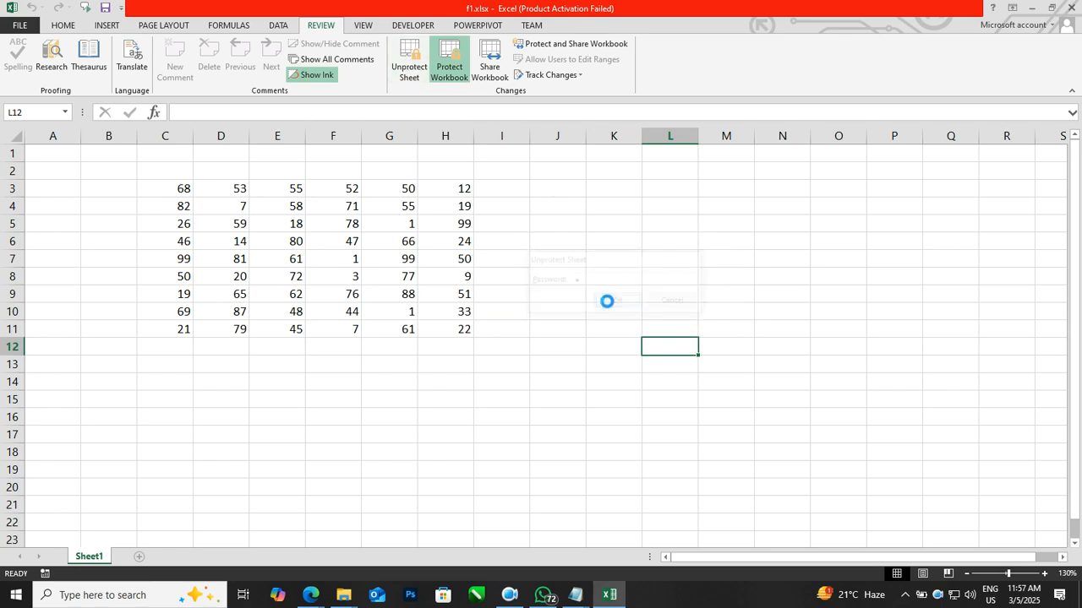
{"action": "left_click", "coordinate": [606, 298]}
{"action": "left_click", "coordinate": [600, 226]}
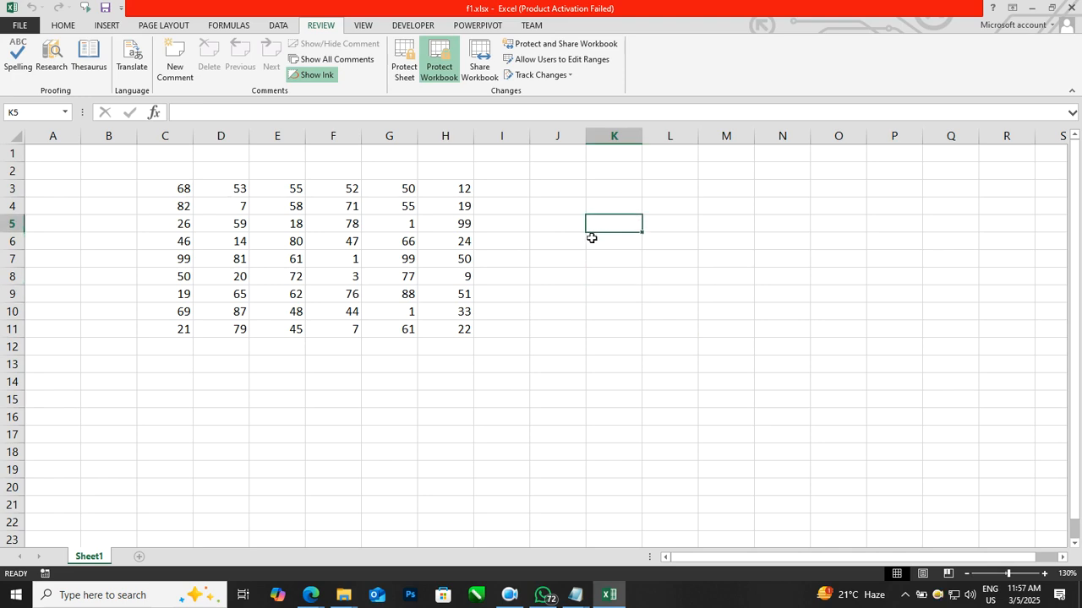
{"action": "left_click", "coordinate": [596, 241]}
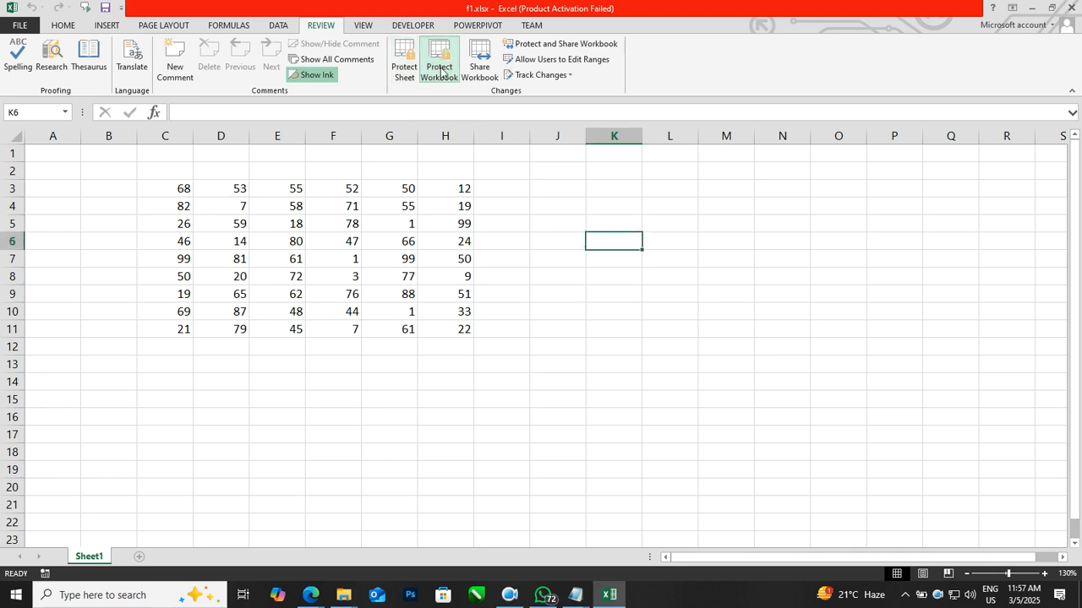
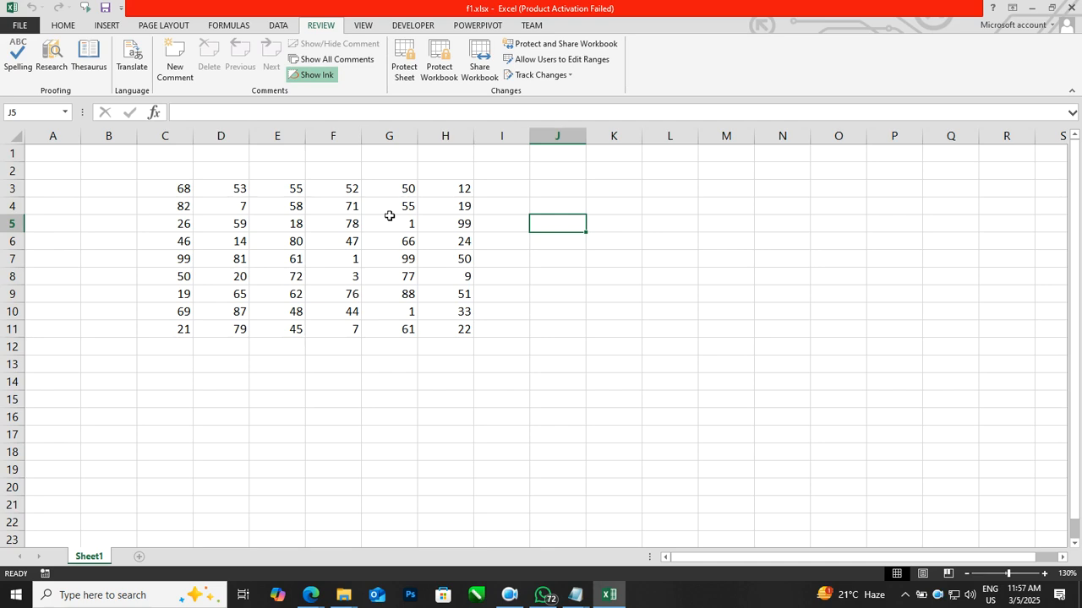
Step: Enter the column headers EXCEL, PYTHON, VBA, .NET, JAVA and WEB across row 2 starting at C2
{"action": "left_click", "coordinate": [174, 176]}
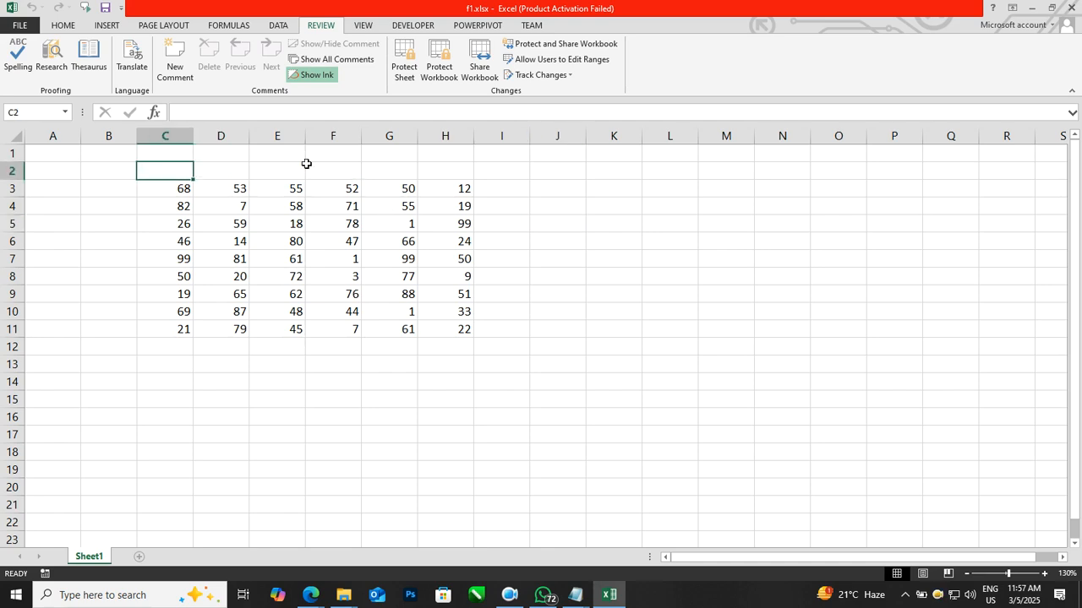
{"action": "type", "text": "EXCEL"}
{"action": "key", "text": "Tab"}
{"action": "type", "text": "PYTHON"}
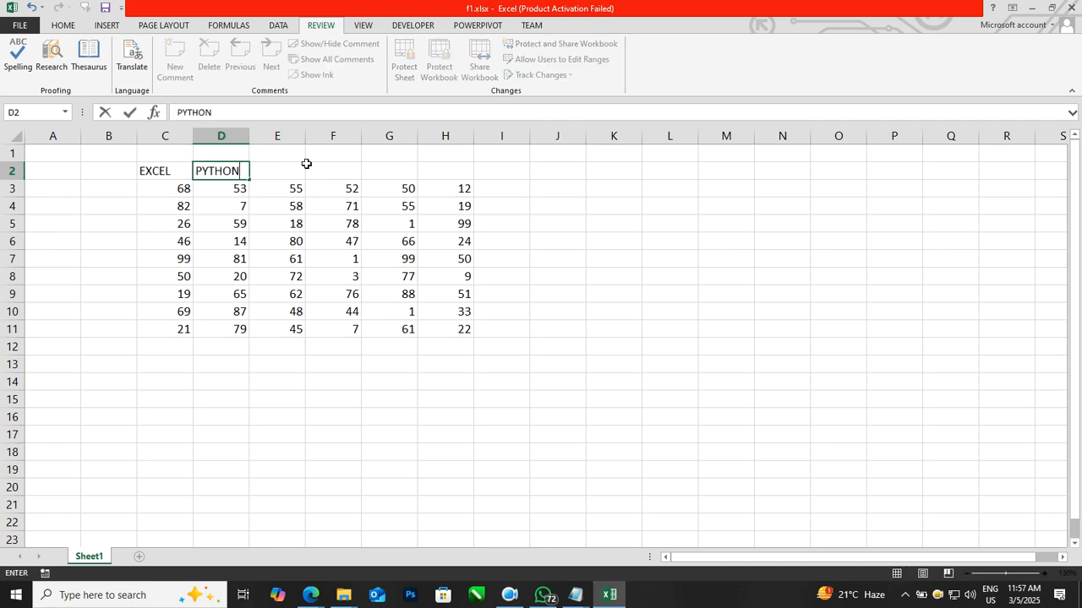
{"action": "key", "text": "Tab"}
{"action": "type", "text": "VBA"}
{"action": "key", "text": "Tab"}
{"action": "type", "text": ".NET"}
{"action": "key", "text": "Tab"}
{"action": "type", "text": "JAVA"}
{"action": "key", "text": "Tab"}
{"action": "type", "text": "WEB"}
{"action": "key", "text": "Down"}
{"action": "key", "text": "Left"}
Step: Enter NAME in B2 and the names RAM, SHAM, MOHAN, JAI, SUMIT, PAWAN, JAI, MOHAN, PUNEET down column B
{"action": "key", "text": "Left"}
{"action": "key", "text": "Left"}
{"action": "key", "text": "Left"}
{"action": "key", "text": "Left"}
{"action": "key", "text": "Up"}
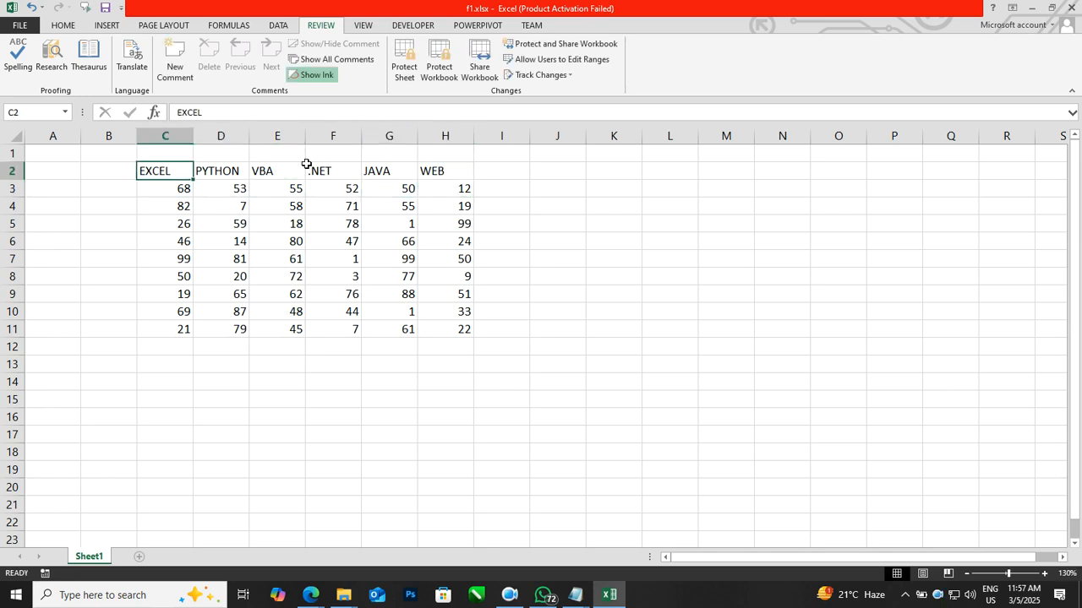
{"action": "key", "text": "Left"}
{"action": "type", "text": "NAME"}
{"action": "key", "text": "Return"}
{"action": "type", "text": "RA"}
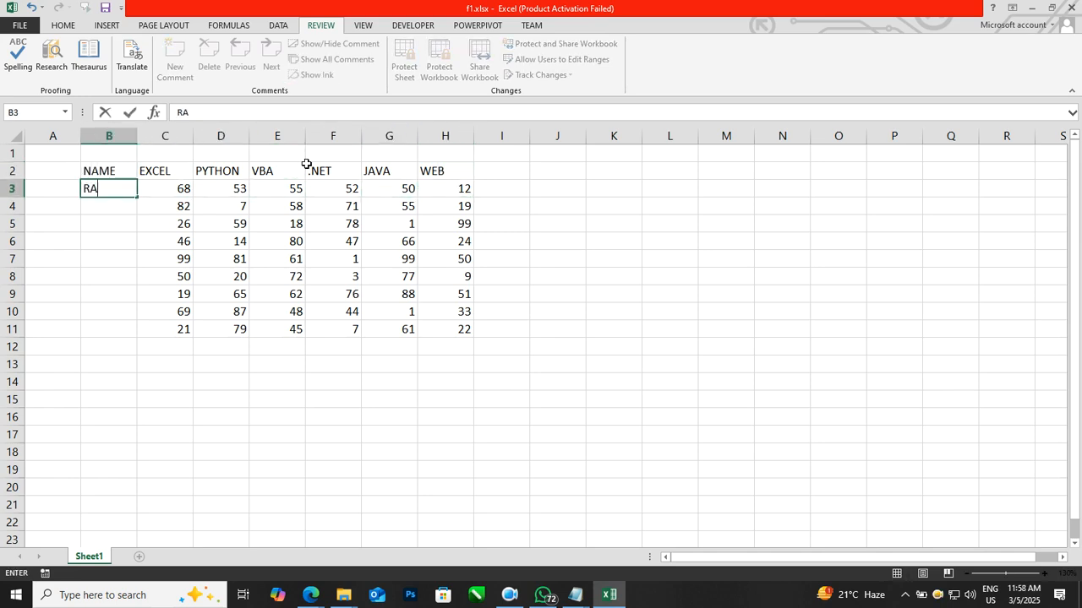
{"action": "type", "text": "M"}
{"action": "key", "text": "Return"}
{"action": "type", "text": "SHAM"}
{"action": "key", "text": "Return"}
{"action": "type", "text": "MOHAN"}
{"action": "key", "text": "ctrl+Return"}
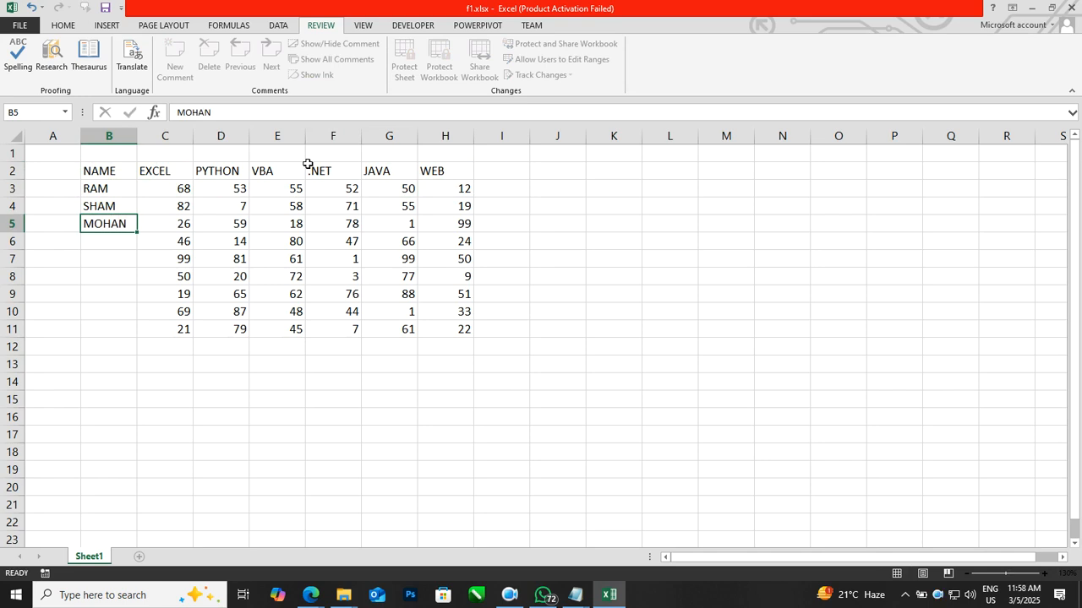
{"action": "key", "text": "Return"}
{"action": "type", "text": "JAI"}
{"action": "key", "text": "Return"}
{"action": "type", "text": "SUMIT"}
{"action": "key", "text": "Return"}
{"action": "type", "text": "PAWAN"}
{"action": "key", "text": "Return"}
{"action": "type", "text": "JAI"}
{"action": "key", "text": "Return"}
{"action": "type", "text": "MAO"}
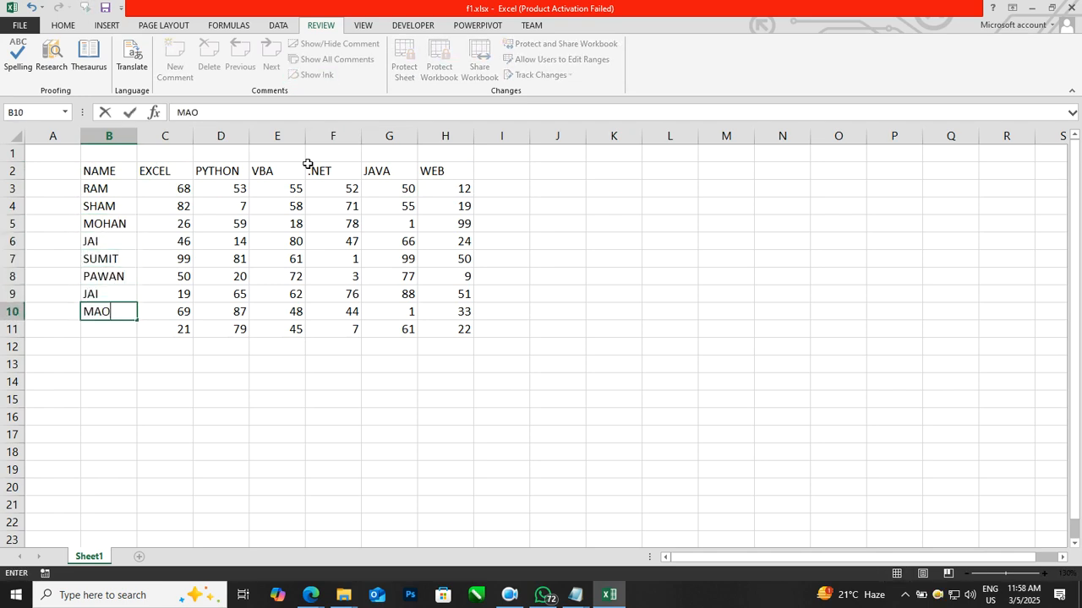
{"action": "type", "text": "OHAN"}
{"action": "key", "text": "Return"}
{"action": "type", "text": "PUNEET"}
{"action": "key", "text": "Return"}
Step: Select the whole table B2:H11 and apply all borders with horizontal and vertical centre alignment
{"action": "key", "text": "Up"}
{"action": "key", "text": "Up"}
{"action": "key", "text": "ctrl+a"}
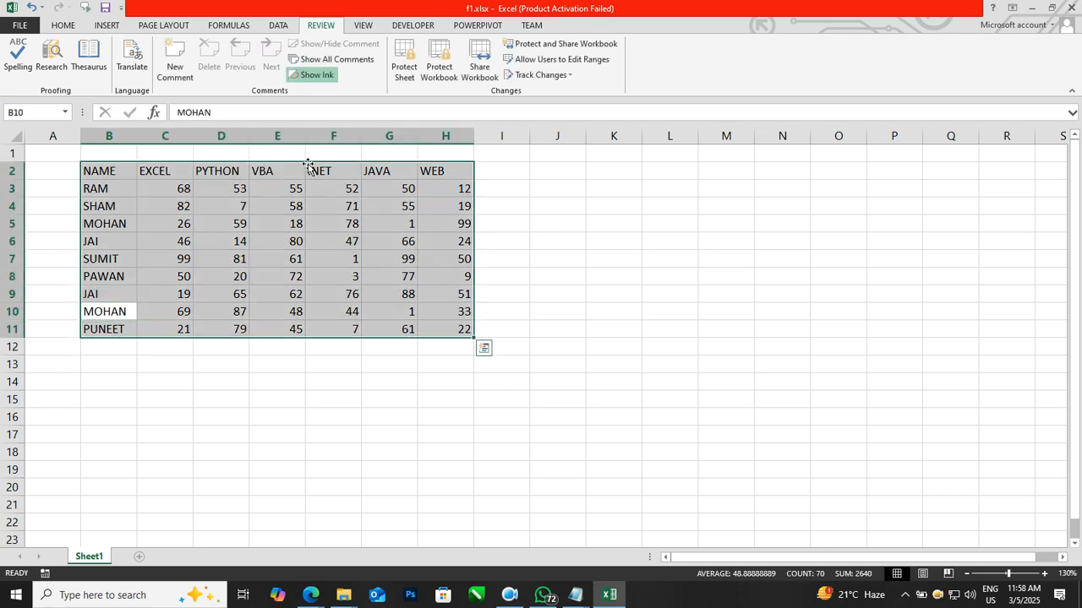
{"action": "left_click", "coordinate": [63, 26]}
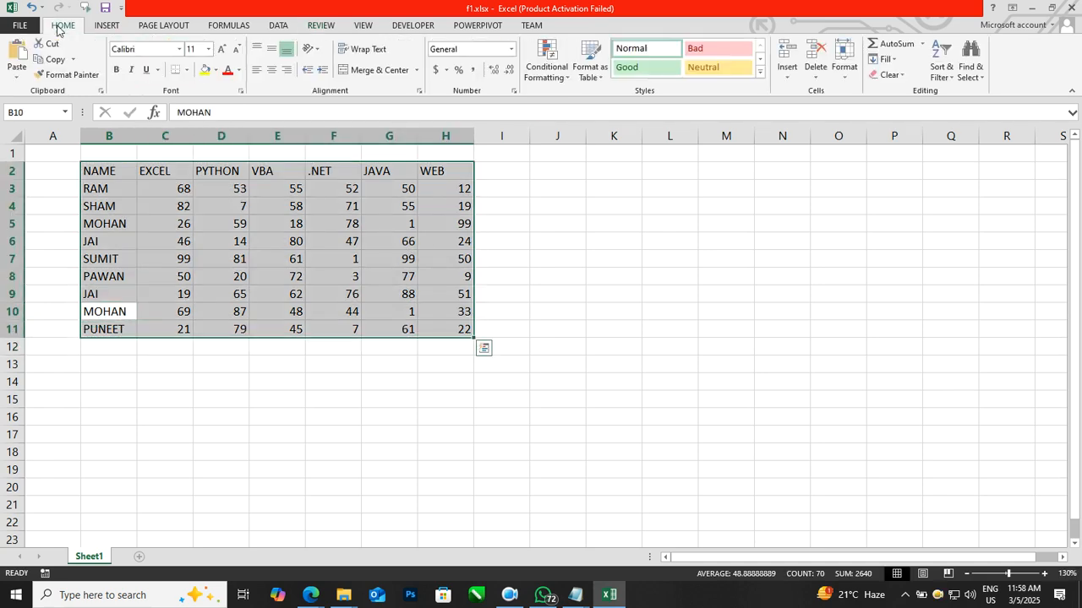
{"action": "left_click", "coordinate": [185, 70]}
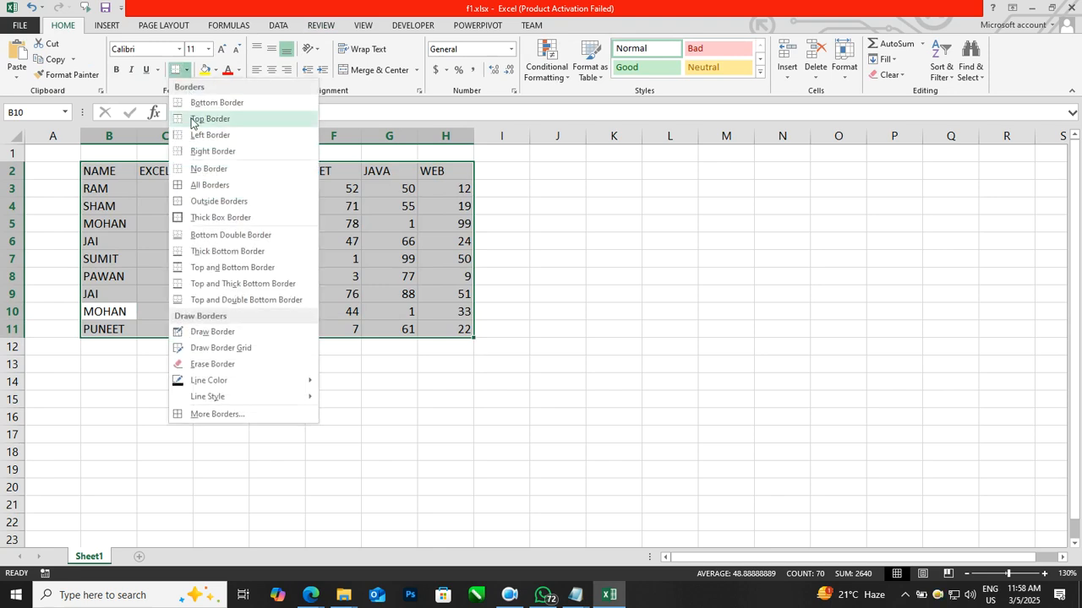
{"action": "left_click", "coordinate": [209, 184]}
{"action": "left_click", "coordinate": [271, 70]}
{"action": "left_click", "coordinate": [271, 48]}
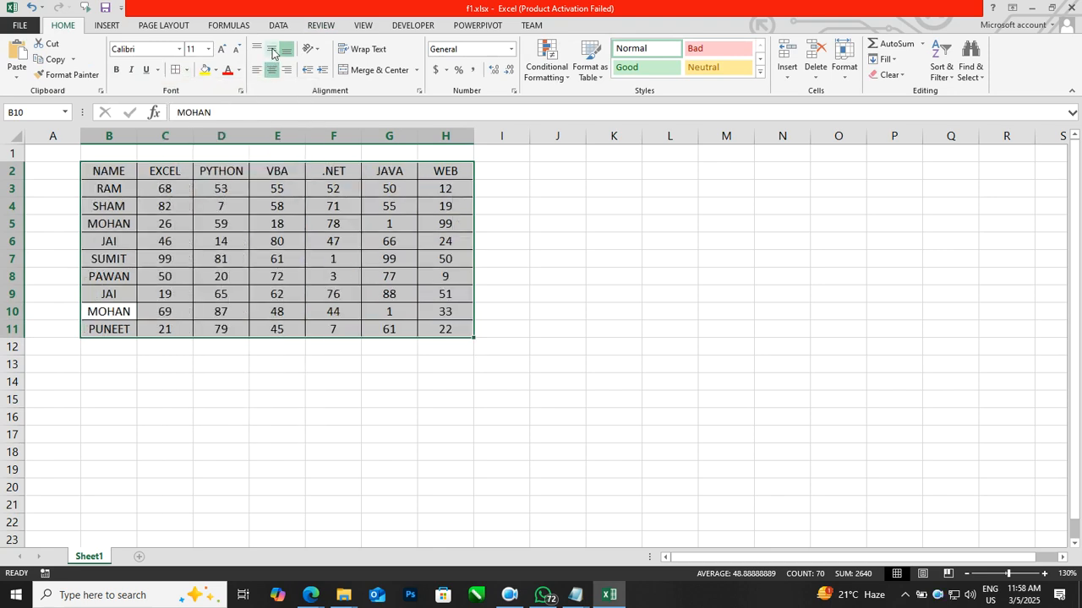
Step: Format the header row B2:H2 with an orange fill, red font colour and bold text
{"action": "left_click", "coordinate": [309, 257]}
{"action": "left_click_drag", "start_coordinate": [115, 174], "coordinate": [444, 170]}
{"action": "left_click", "coordinate": [227, 69]}
{"action": "left_click", "coordinate": [205, 70]}
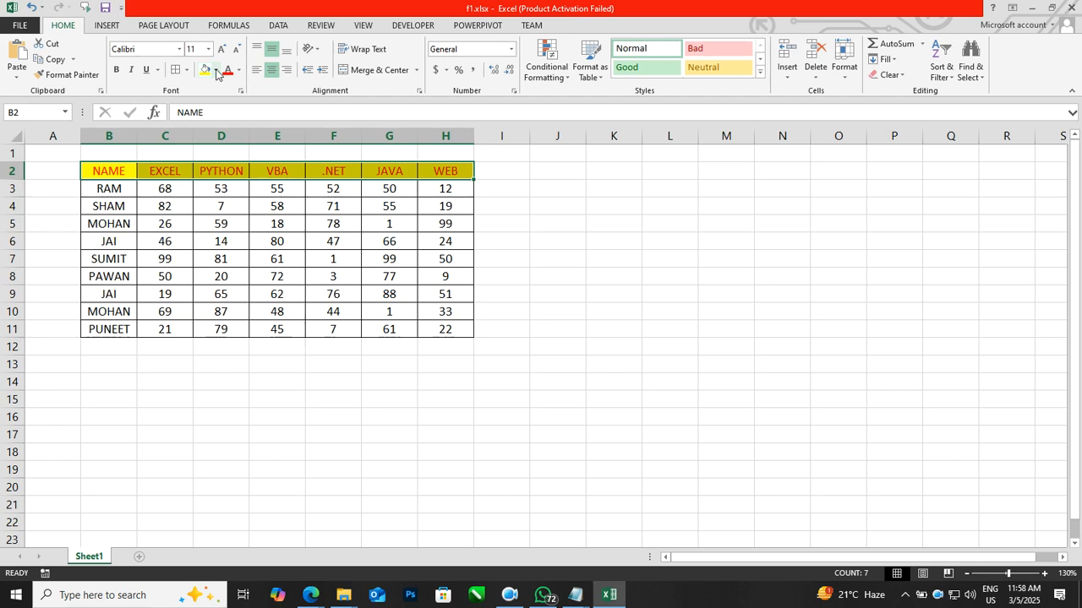
{"action": "left_click", "coordinate": [216, 70]}
{"action": "left_click", "coordinate": [227, 175]}
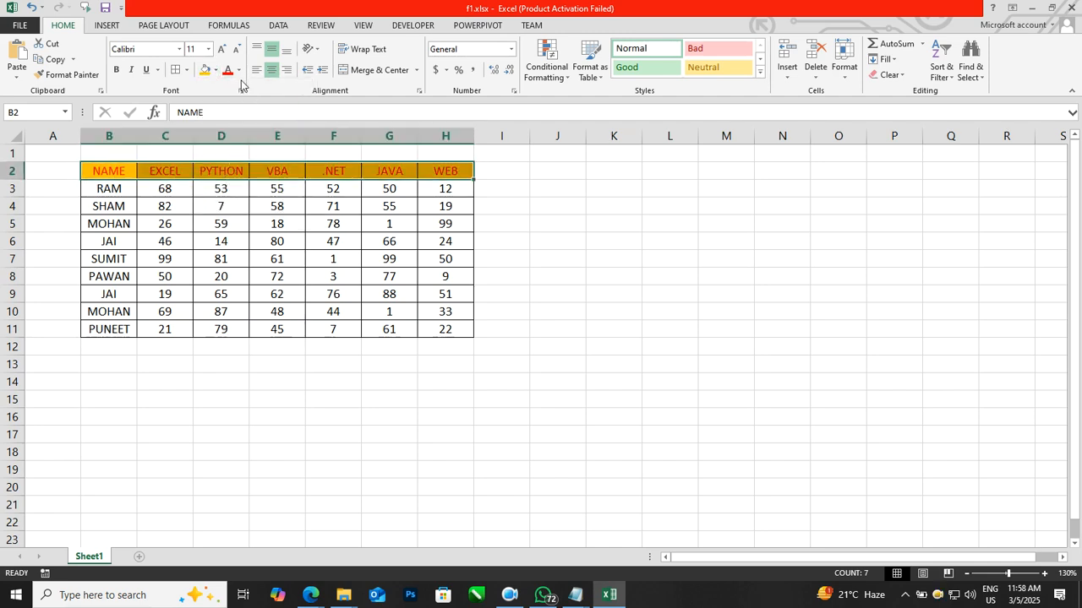
{"action": "left_click", "coordinate": [116, 69]}
Step: Colour the names in B3:B11 with a dark blue font
{"action": "left_click", "coordinate": [222, 208]}
{"action": "left_click_drag", "start_coordinate": [109, 187], "coordinate": [114, 328]}
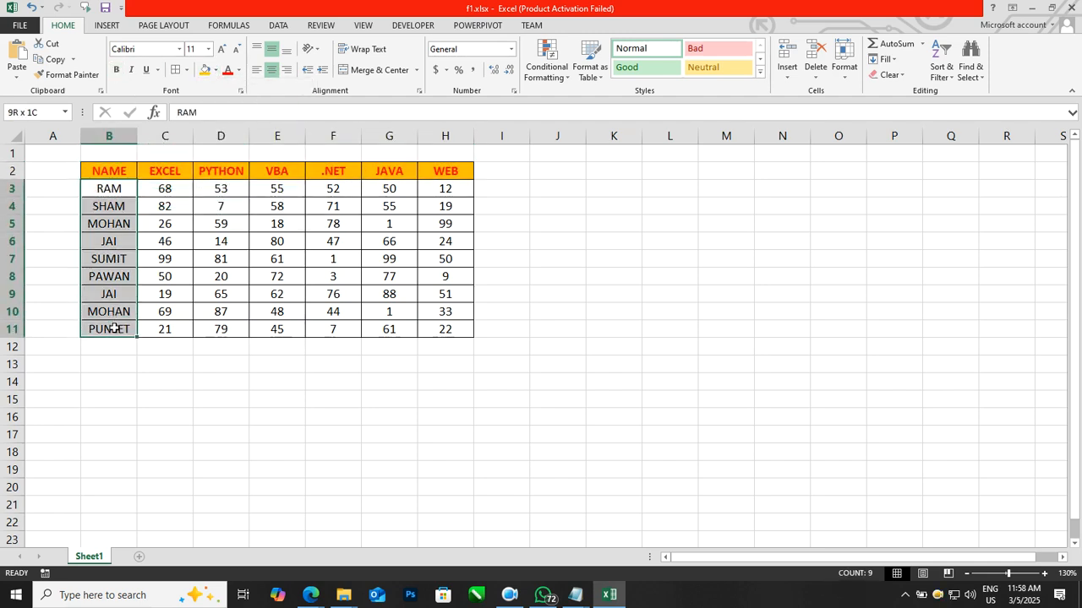
{"action": "left_click", "coordinate": [239, 70]}
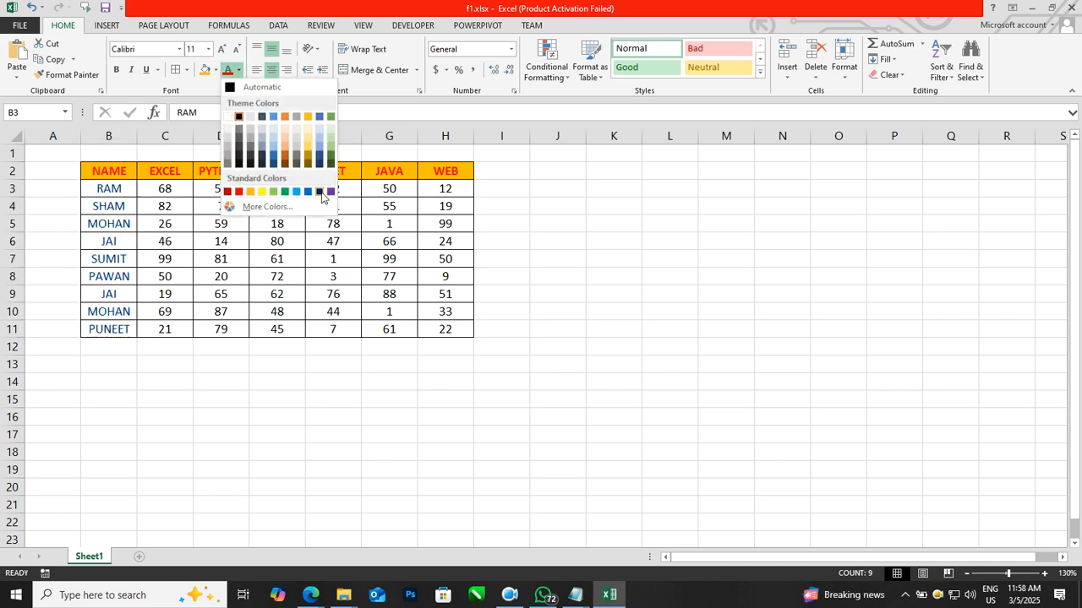
{"action": "left_click", "coordinate": [321, 192]}
{"action": "left_click", "coordinate": [365, 295]}
Step: Add the header Total in cell J2
{"action": "left_click", "coordinate": [551, 278]}
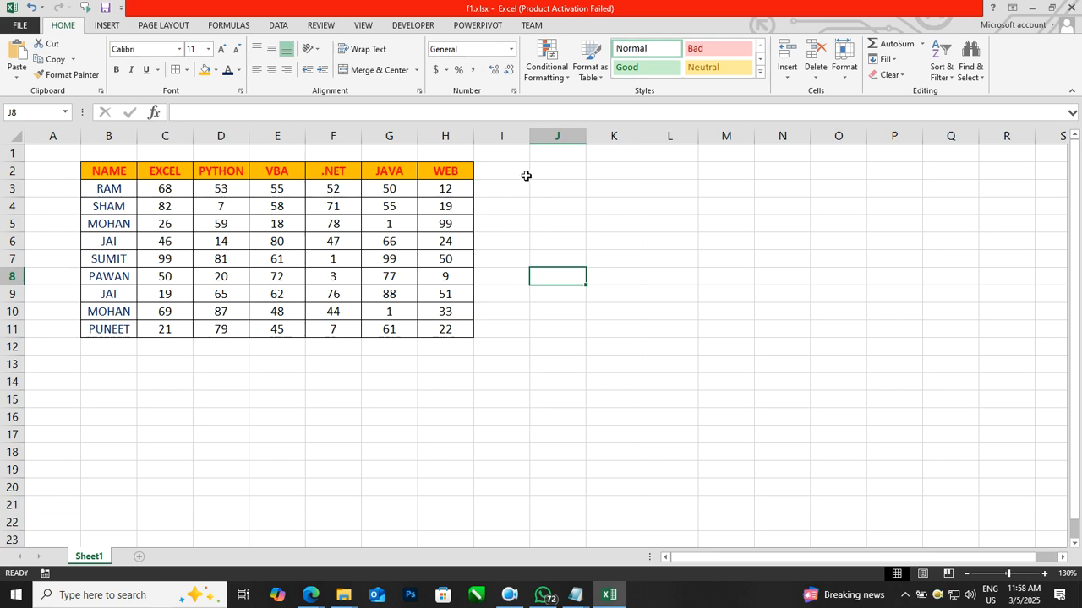
{"action": "left_click", "coordinate": [567, 168]}
{"action": "type", "text": "Total"}
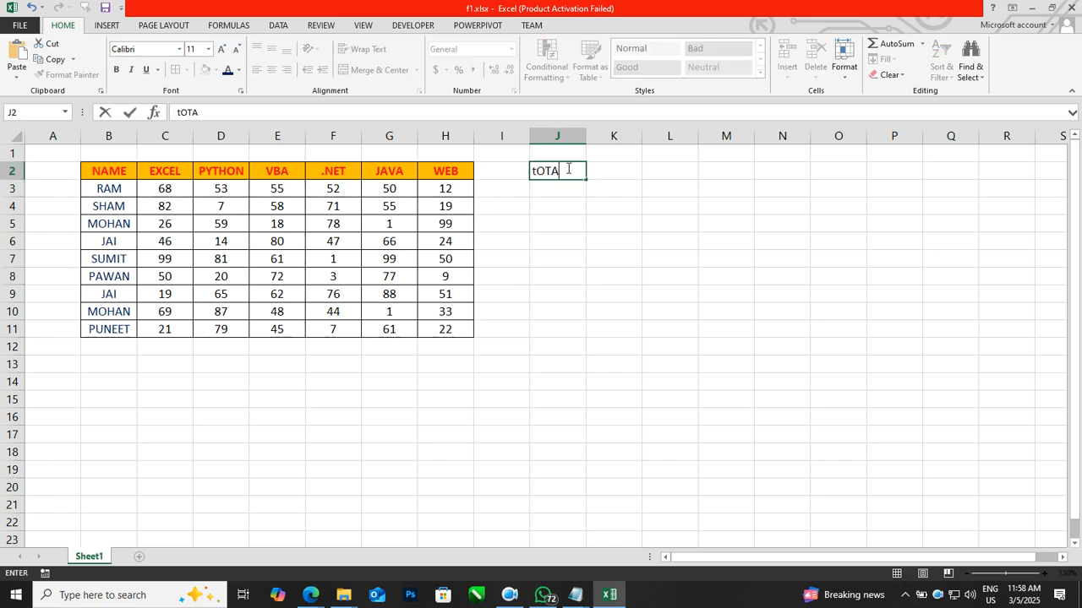
{"action": "key", "text": "Return"}
Step: Apply all borders to the Total cells J3:J11
{"action": "left_click", "coordinate": [524, 239]}
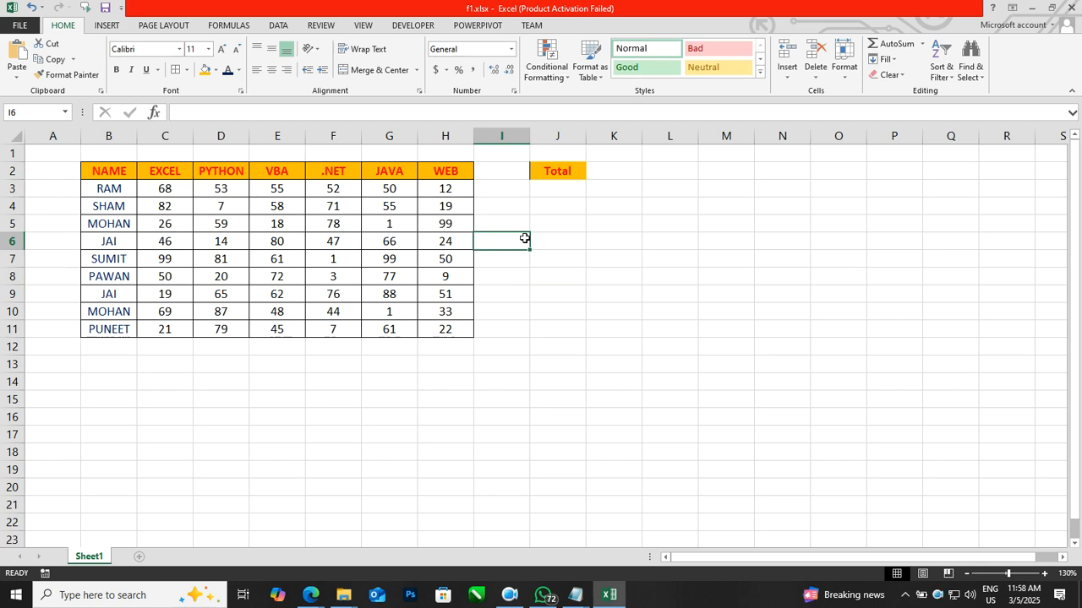
{"action": "left_click_drag", "start_coordinate": [550, 191], "coordinate": [550, 336]}
{"action": "left_click", "coordinate": [175, 71]}
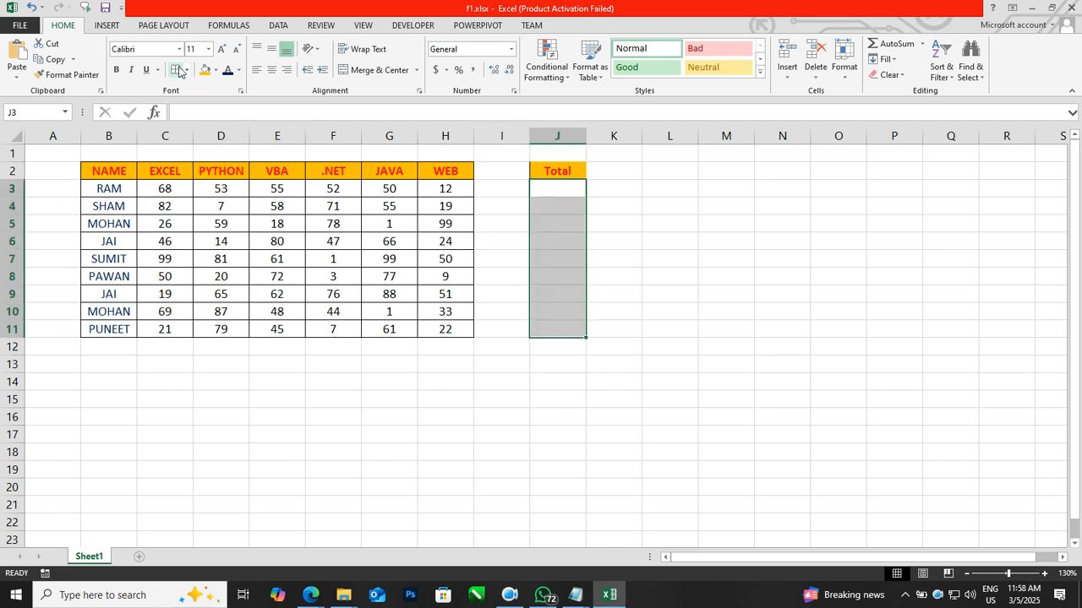
{"action": "left_click", "coordinate": [331, 267]}
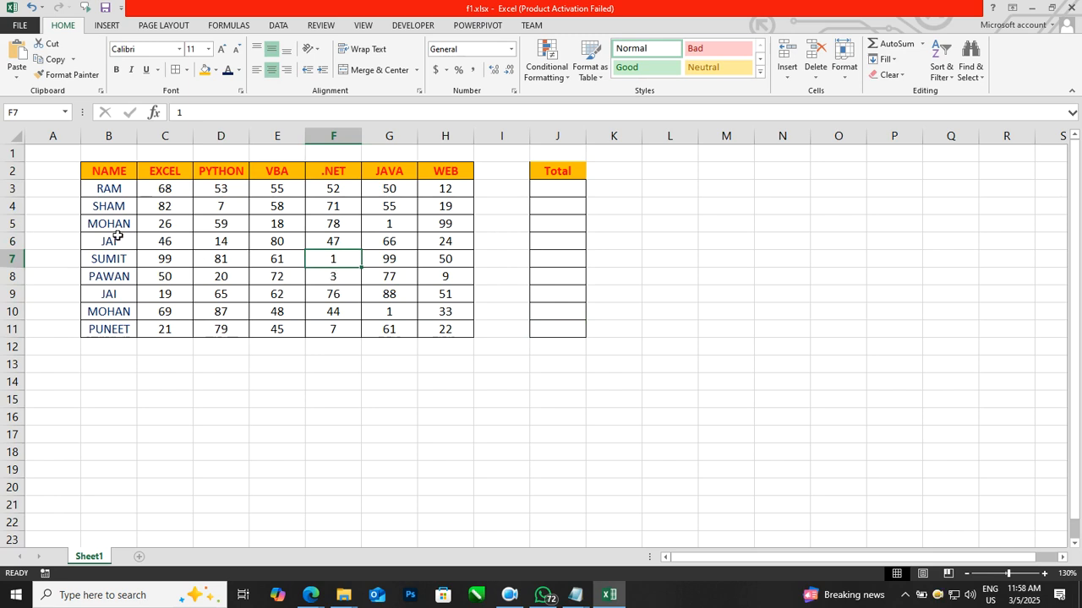
Step: Set cell F7 to 56 and restore it to 1
{"action": "left_click", "coordinate": [298, 245]}
{"action": "left_click", "coordinate": [340, 258]}
{"action": "type", "text": "56"}
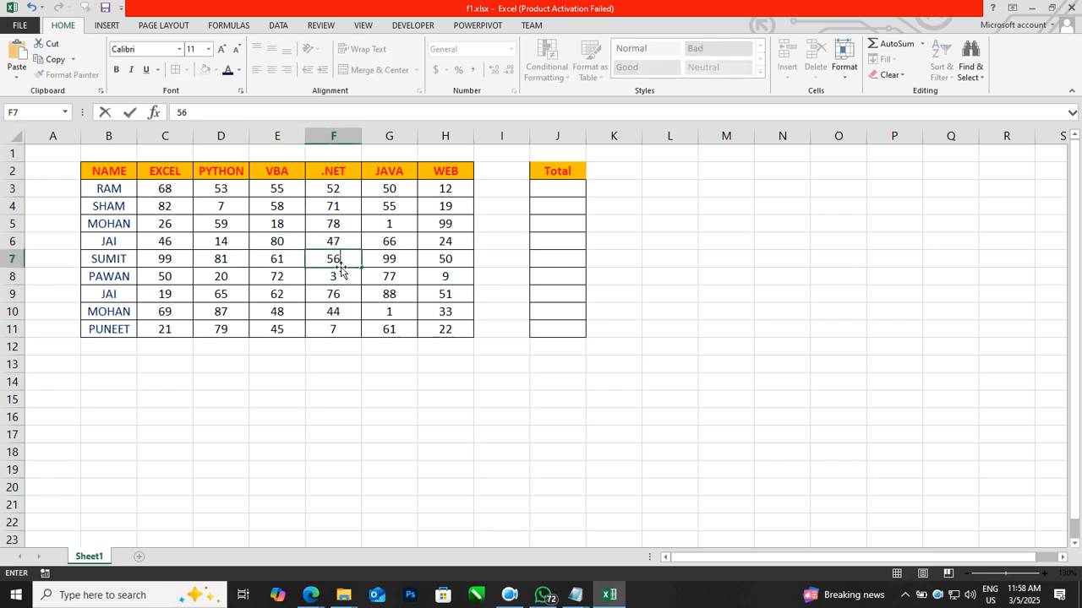
{"action": "key", "text": "Return"}
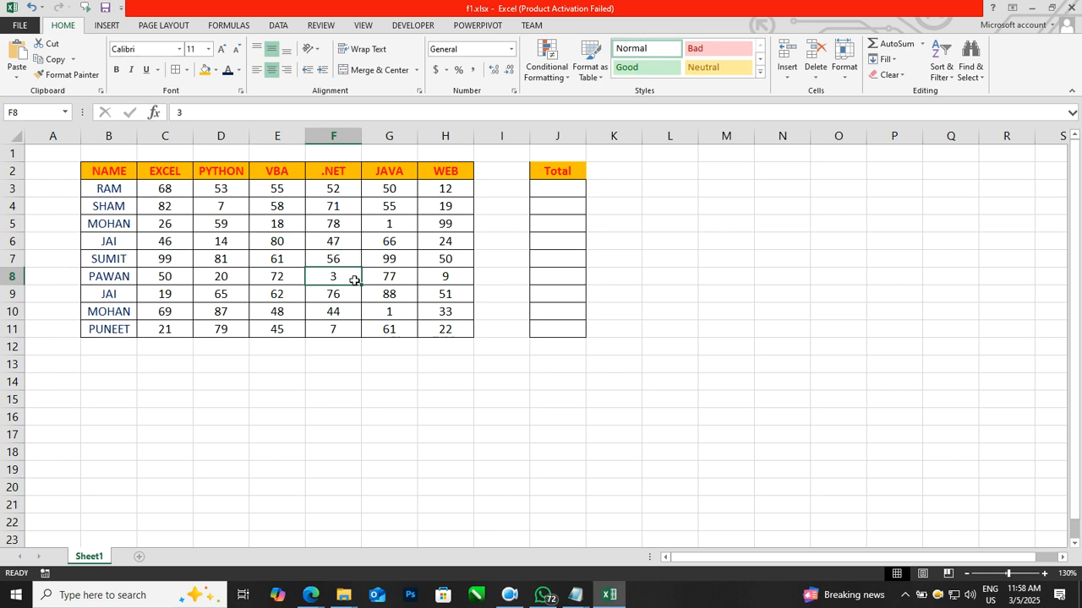
{"action": "left_click", "coordinate": [340, 261]}
{"action": "type", "text": "1"}
{"action": "key", "text": "Return"}
{"action": "left_click", "coordinate": [400, 261]}
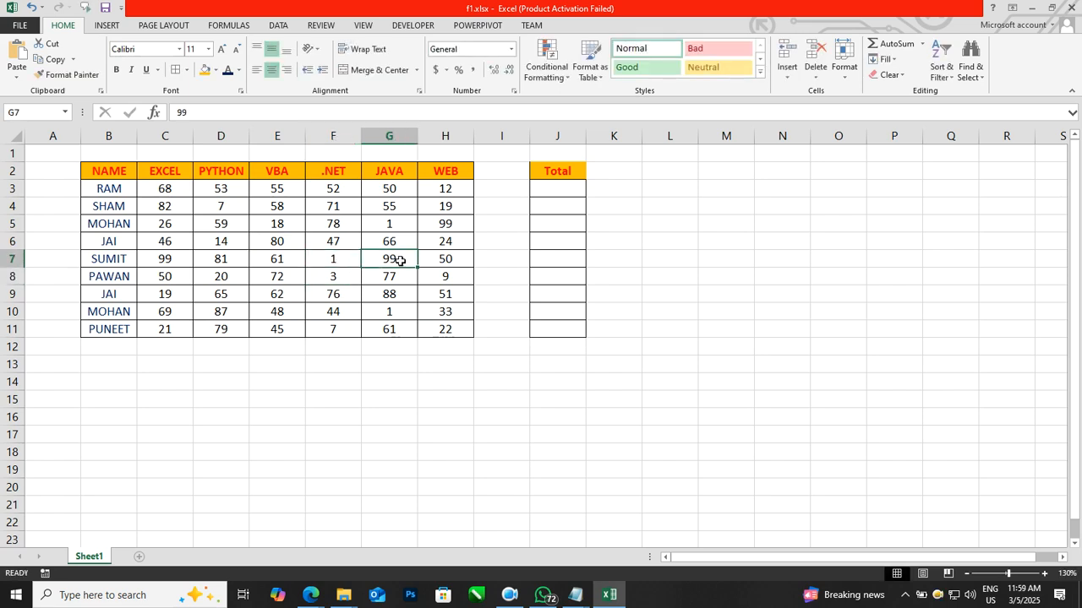
{"action": "left_click_drag", "start_coordinate": [561, 194], "coordinate": [567, 313]}
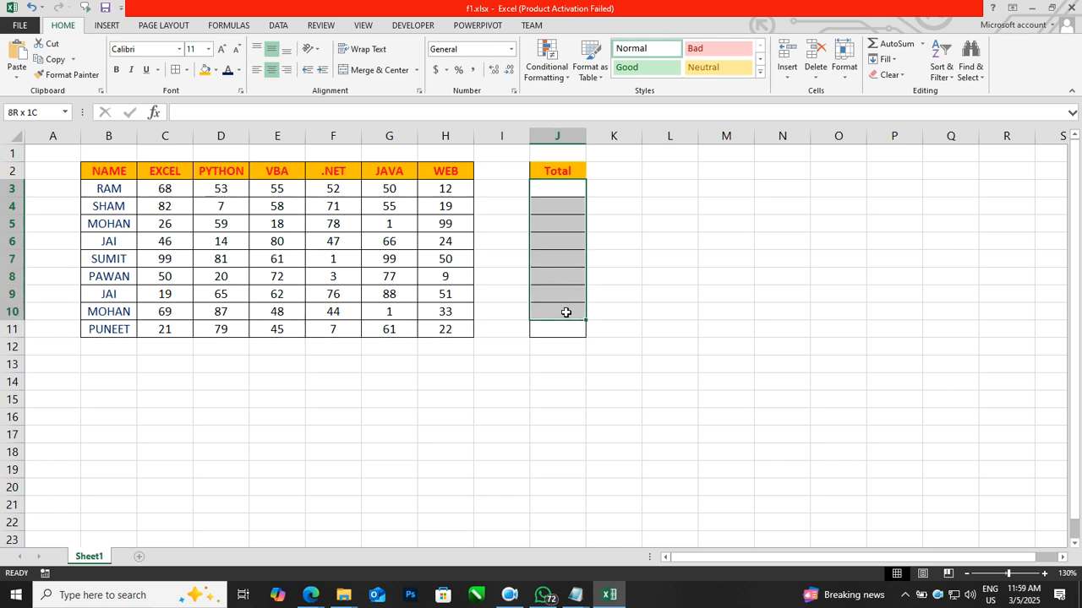
{"action": "left_click", "coordinate": [566, 281]}
{"action": "left_click", "coordinate": [663, 302]}
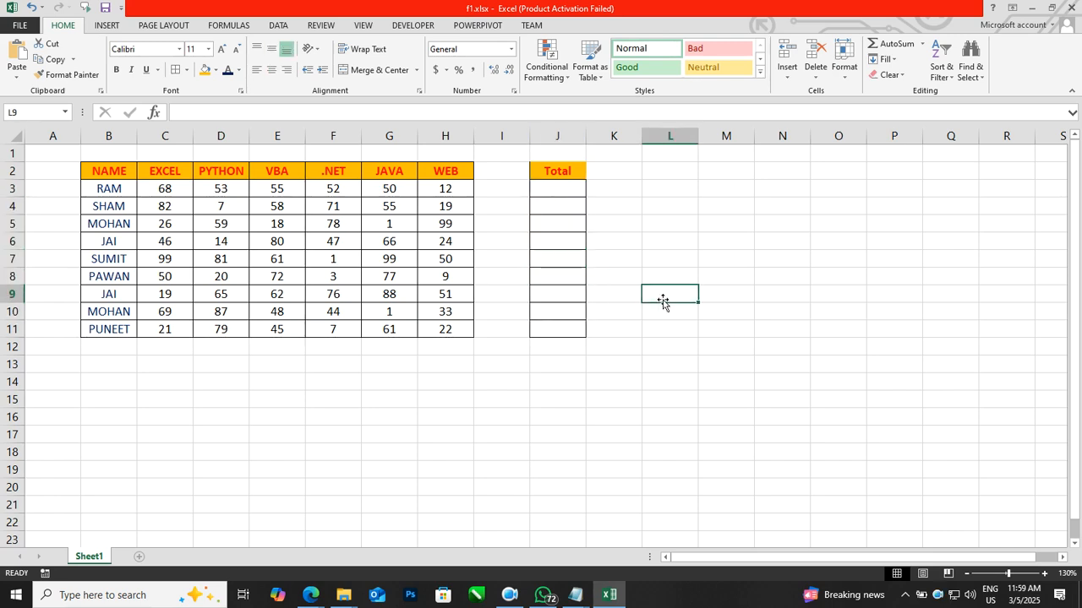
{"action": "left_click", "coordinate": [578, 240]}
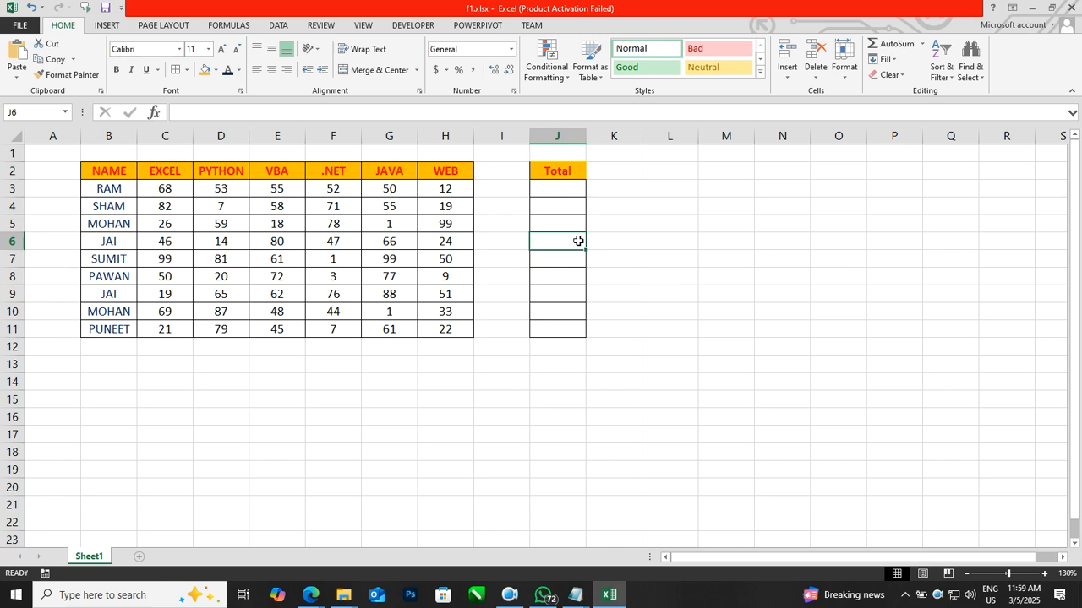
{"action": "left_click", "coordinate": [281, 275]}
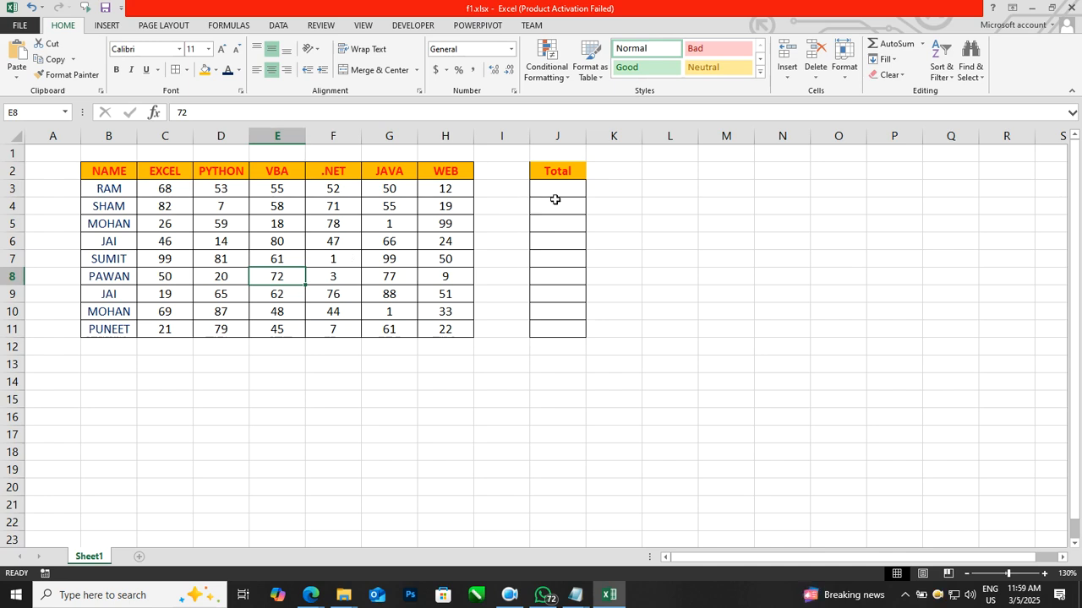
Step: Allow users to edit the range J3:J11 as a new range protected by a range password
{"action": "left_click_drag", "start_coordinate": [556, 193], "coordinate": [569, 339]}
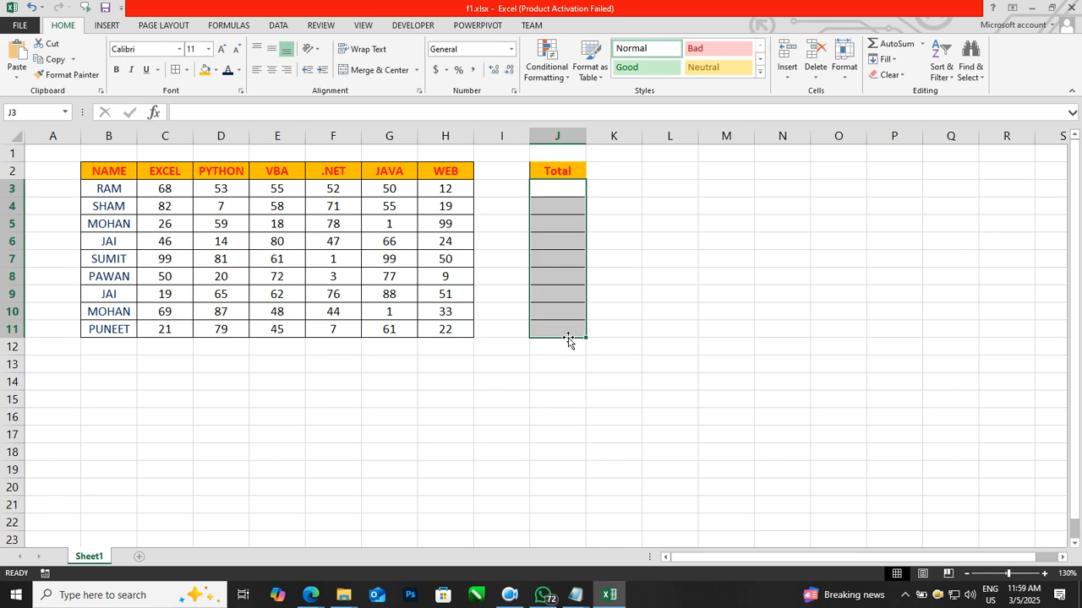
{"action": "left_click", "coordinate": [321, 26]}
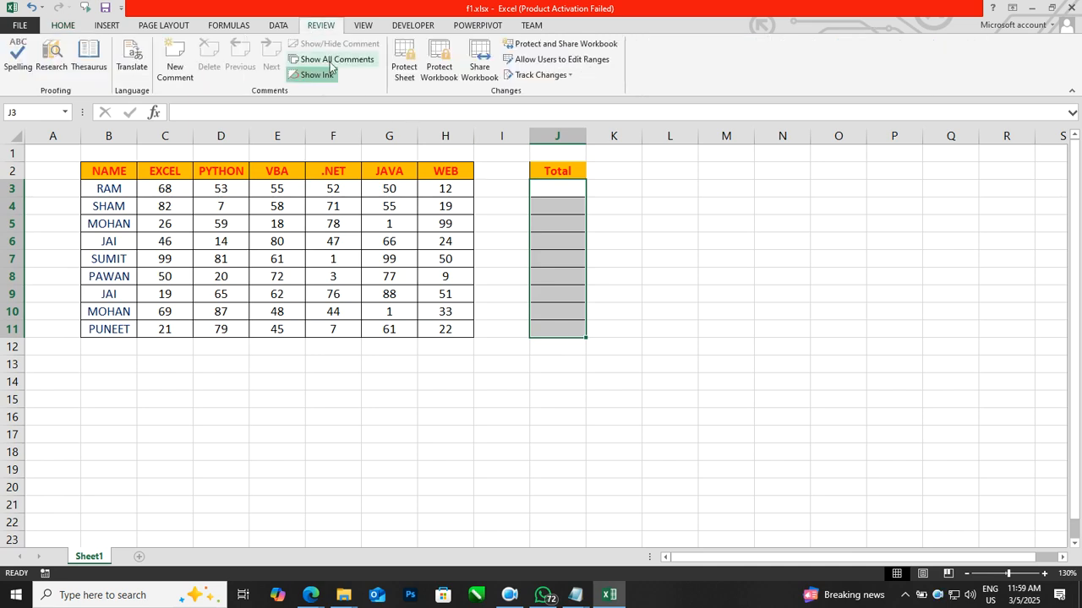
{"action": "left_click", "coordinate": [563, 68]}
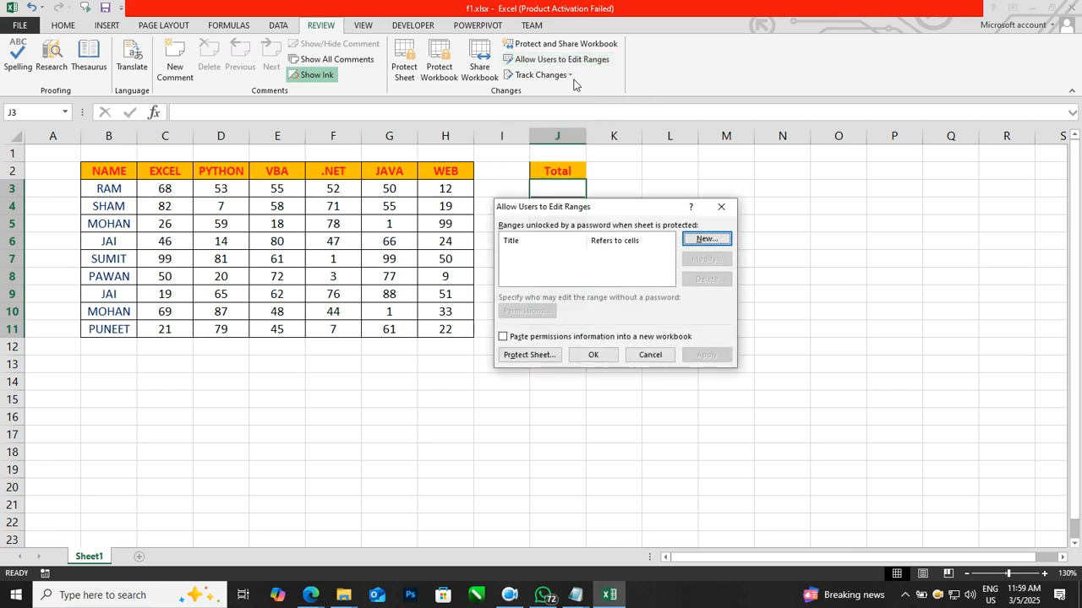
{"action": "left_click", "coordinate": [702, 241]}
{"action": "left_click", "coordinate": [534, 313]}
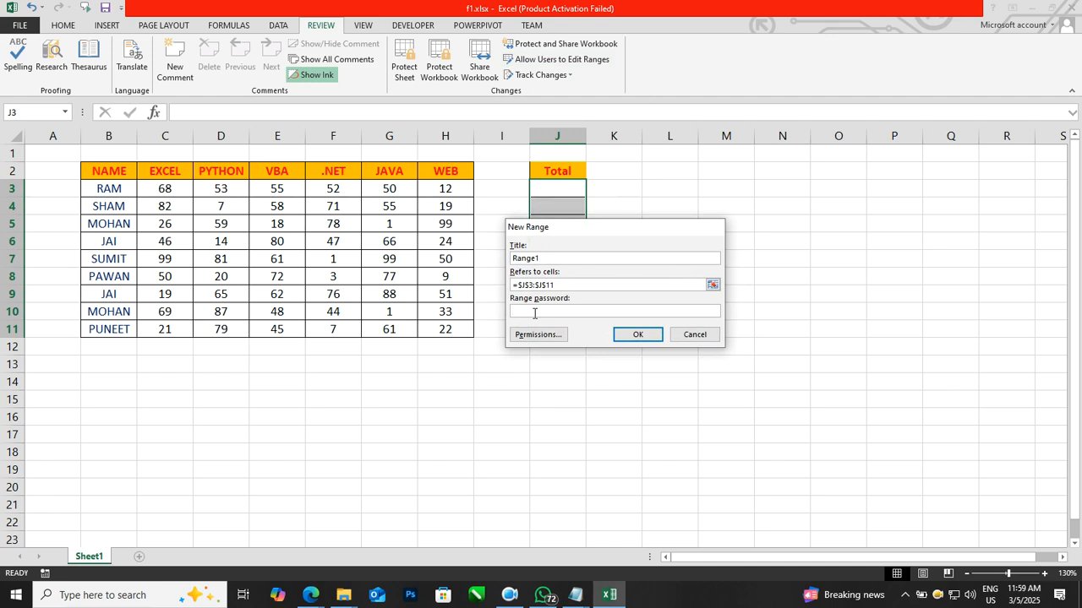
{"action": "type", "text": "123"}
{"action": "left_click", "coordinate": [634, 336]}
{"action": "type", "text": "123"}
{"action": "left_click", "coordinate": [625, 332]}
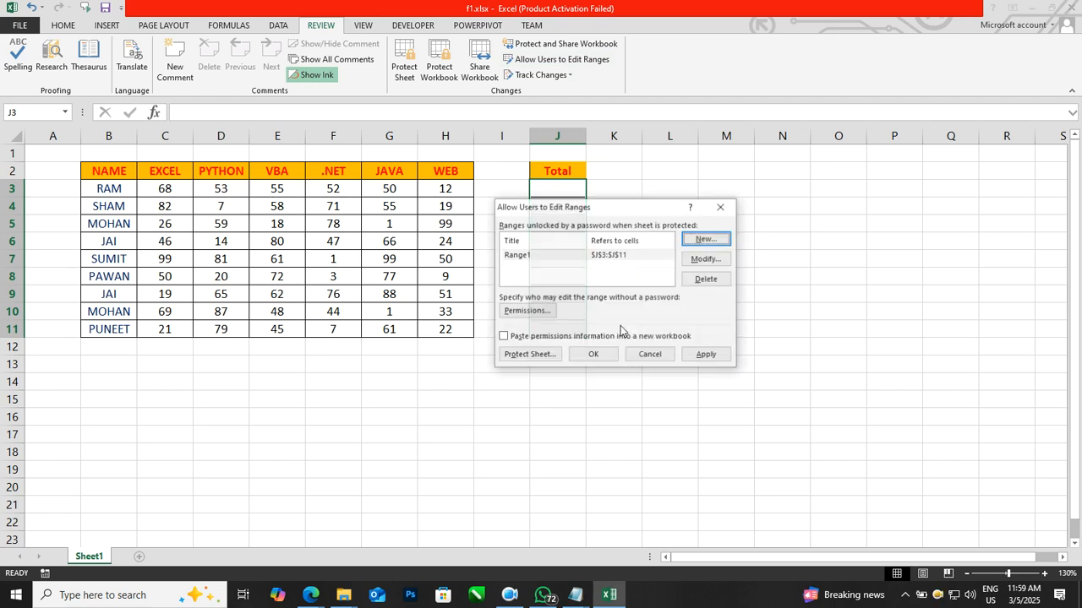
{"action": "left_click", "coordinate": [705, 354]}
{"action": "left_click", "coordinate": [608, 355]}
Step: Protect the workbook structure with a password and confirm it
{"action": "left_click", "coordinate": [652, 326]}
{"action": "left_click", "coordinate": [440, 67]}
{"action": "left_click", "coordinate": [582, 310]}
{"action": "type", "text": "1"}
{"action": "left_click", "coordinate": [618, 329]}
{"action": "type", "text": "1"}
{"action": "left_click", "coordinate": [618, 335]}
Step: Protect the sheet with a password and confirm it
{"action": "left_click", "coordinate": [404, 68]}
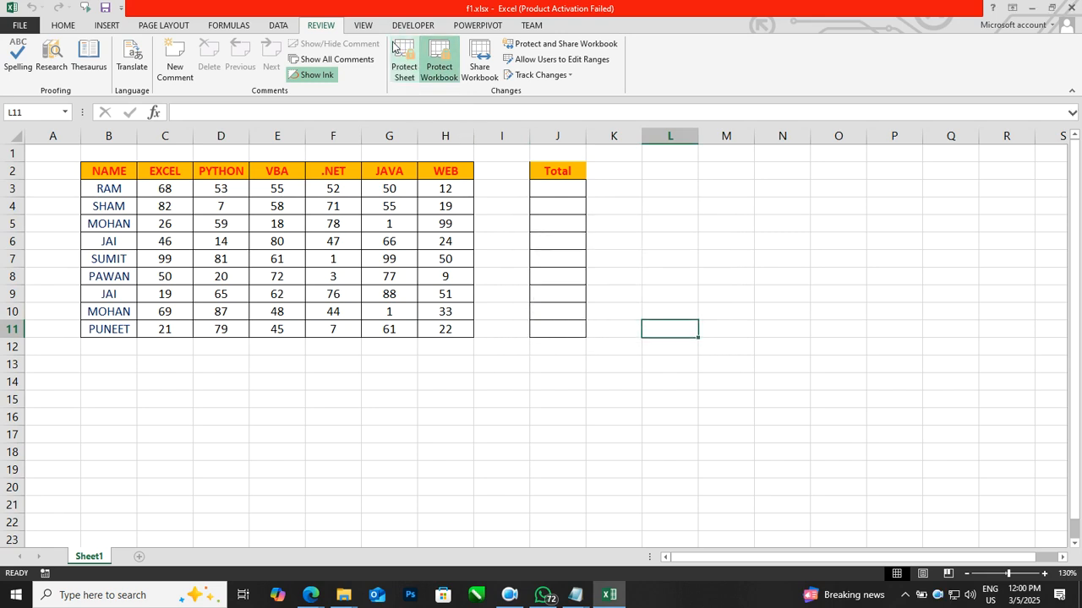
{"action": "type", "text": "1"}
{"action": "left_click", "coordinate": [619, 372]}
{"action": "type", "text": "1"}
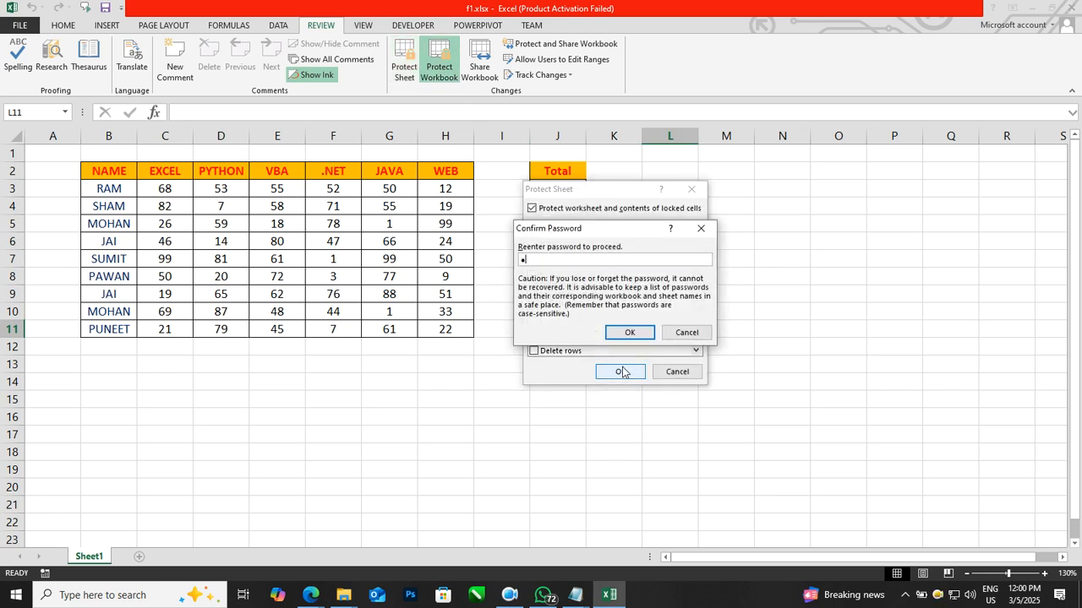
{"action": "left_click", "coordinate": [620, 334]}
Step: Start an entry in the Total column and supply the range password to unlock the editable range
{"action": "left_click", "coordinate": [707, 258]}
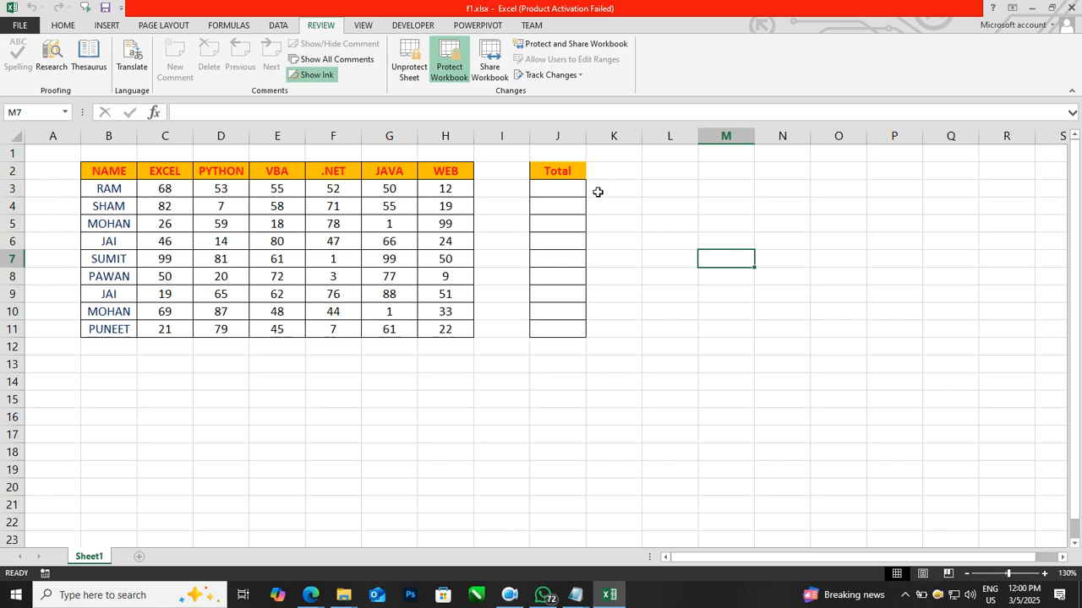
{"action": "left_click", "coordinate": [560, 188]}
{"action": "key", "text": "Down"}
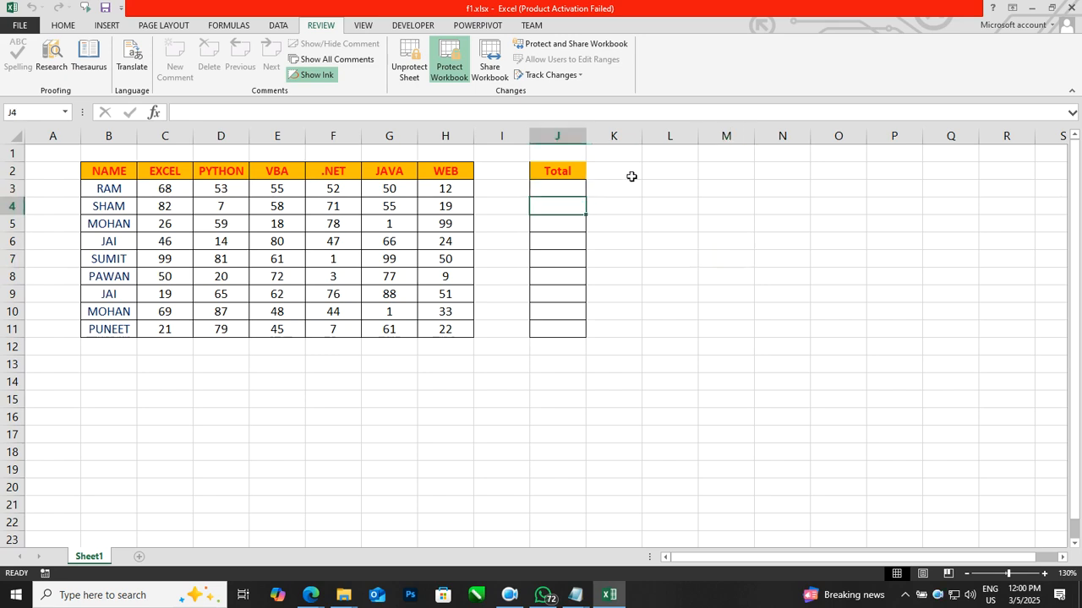
{"action": "type", "text": "="}
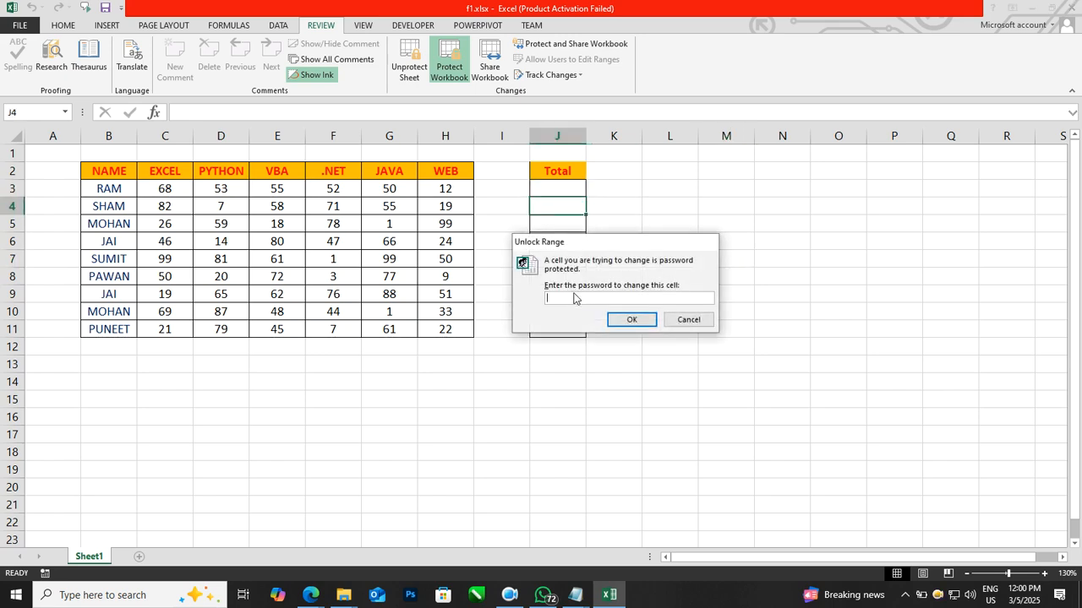
{"action": "left_click", "coordinate": [625, 320]}
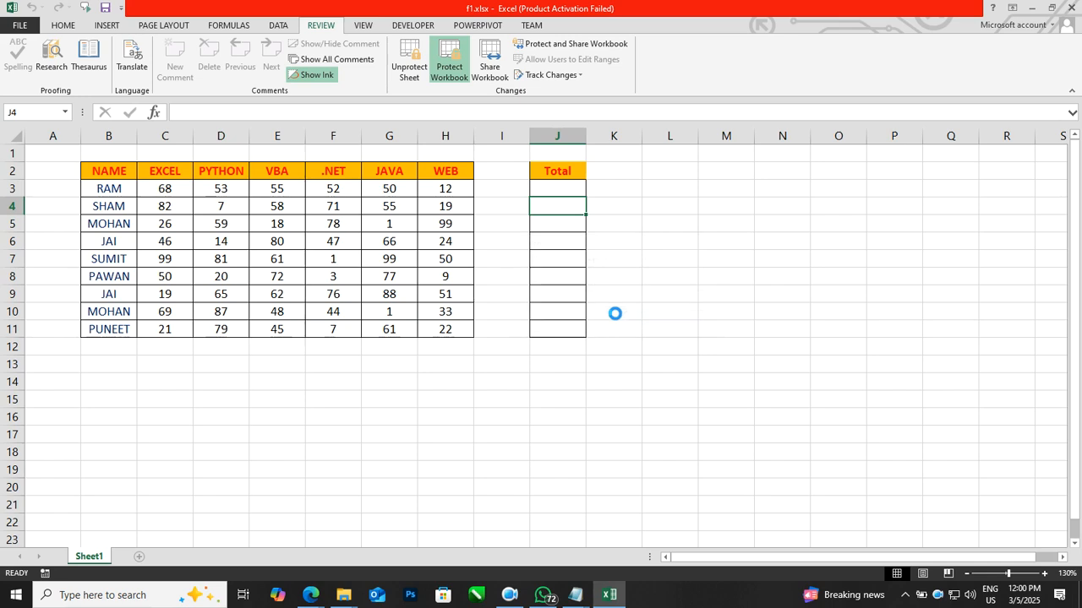
Step: Enter =sum(C3:H3) in J3 and fill the formula down to J11
{"action": "left_click", "coordinate": [567, 190]}
{"action": "type", "text": "=sum("}
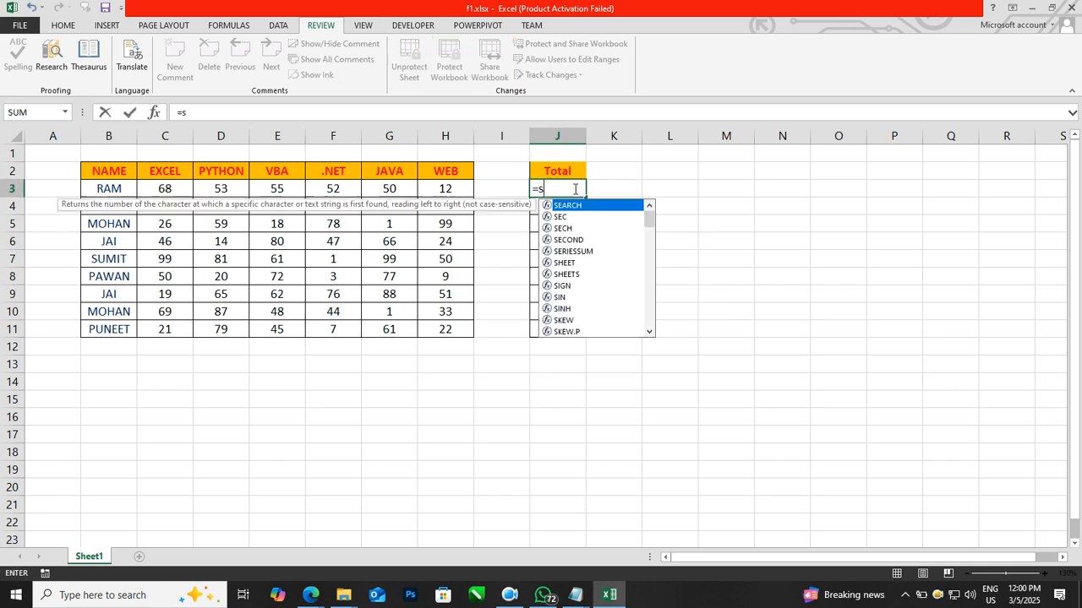
{"action": "left_click_drag", "start_coordinate": [163, 188], "coordinate": [431, 190]}
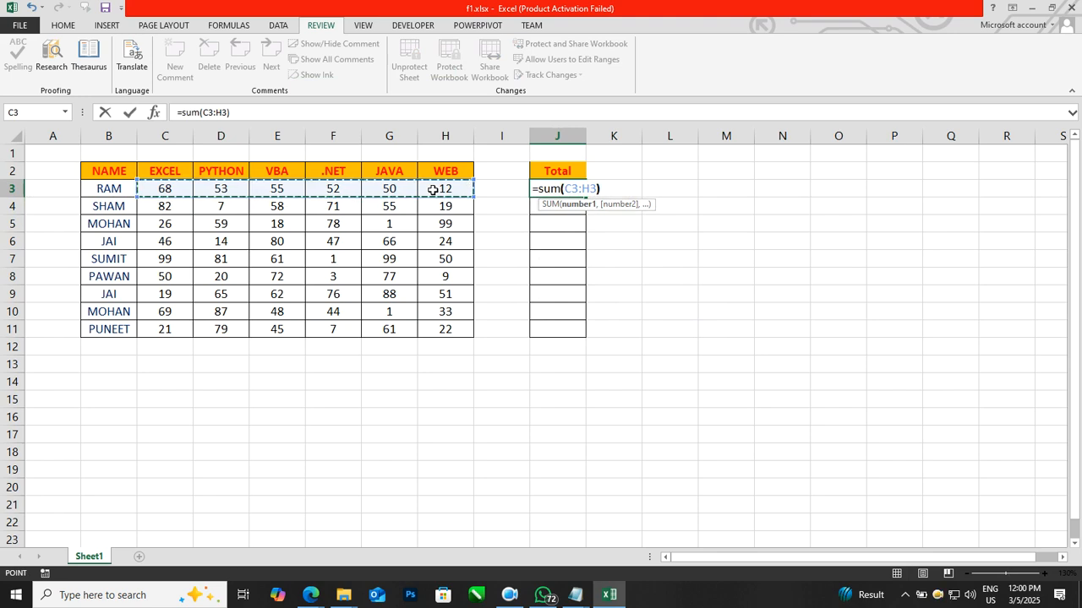
{"action": "key", "text": "Return"}
{"action": "left_click", "coordinate": [571, 188]}
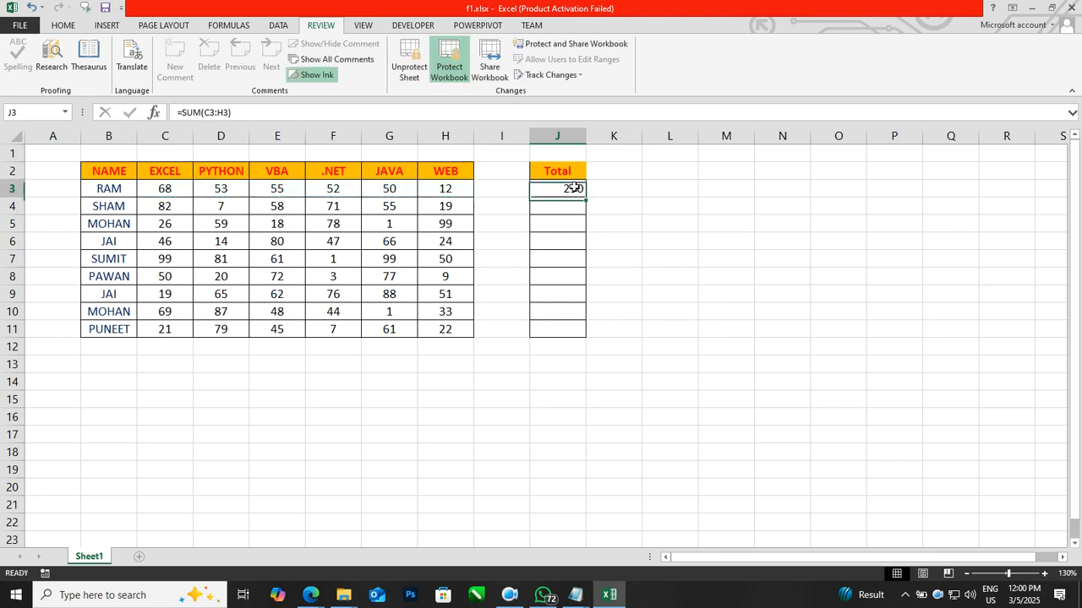
{"action": "left_click_drag", "start_coordinate": [584, 197], "coordinate": [589, 331]}
{"action": "left_click", "coordinate": [625, 279]}
{"action": "left_click", "coordinate": [568, 272]}
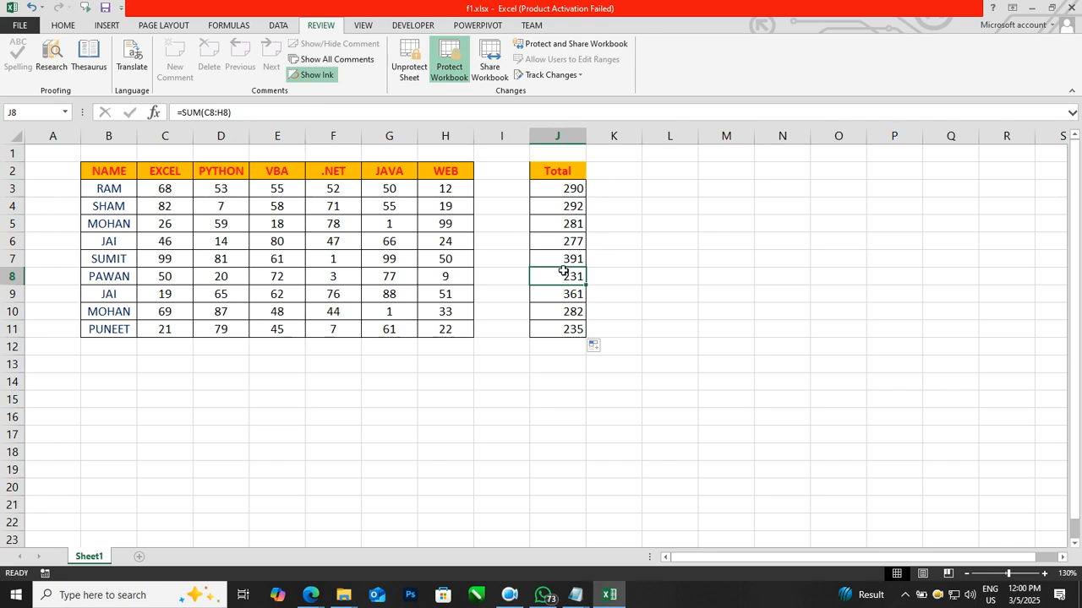
Step: Try to delete the EXCEL mark in C9 on the protected sheet and dismiss the warning
{"action": "left_click", "coordinate": [179, 303]}
{"action": "key", "text": "Delete"}
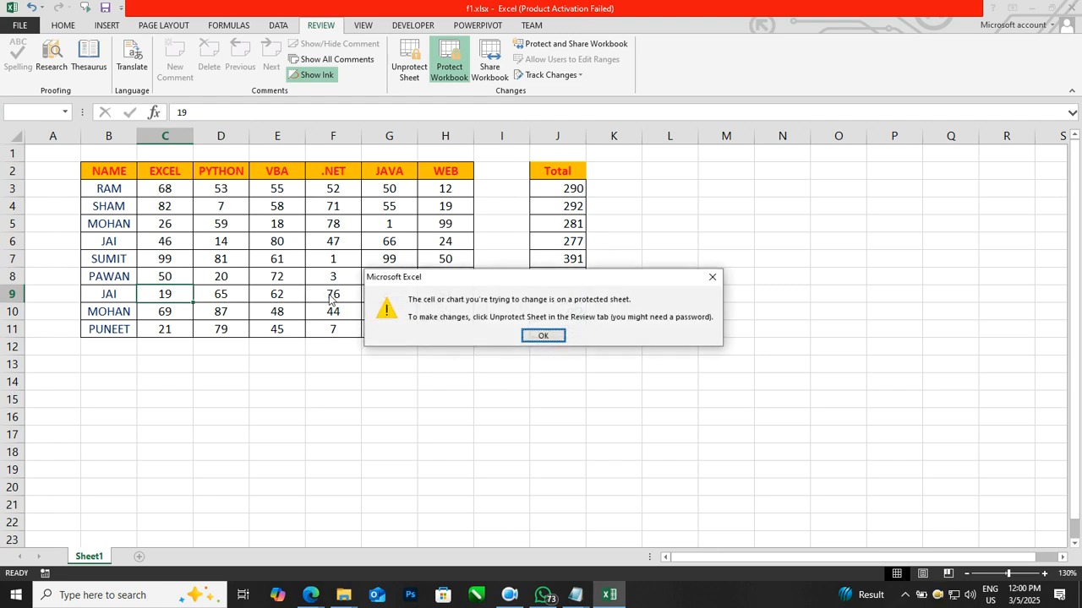
{"action": "key", "text": "Return"}
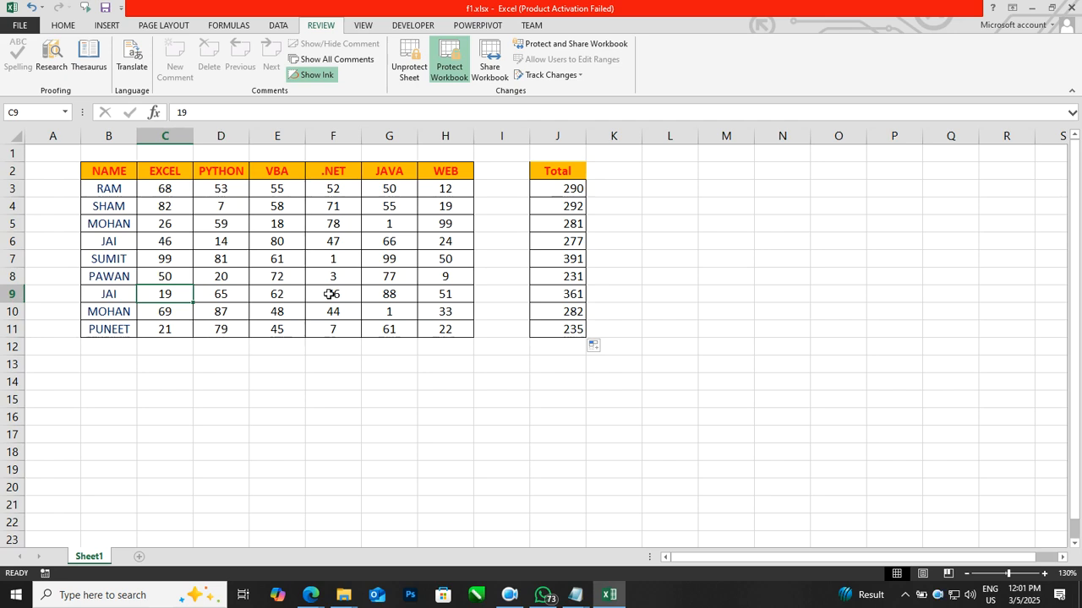
Step: Save the workbook and close Excel
{"action": "left_click", "coordinate": [371, 432]}
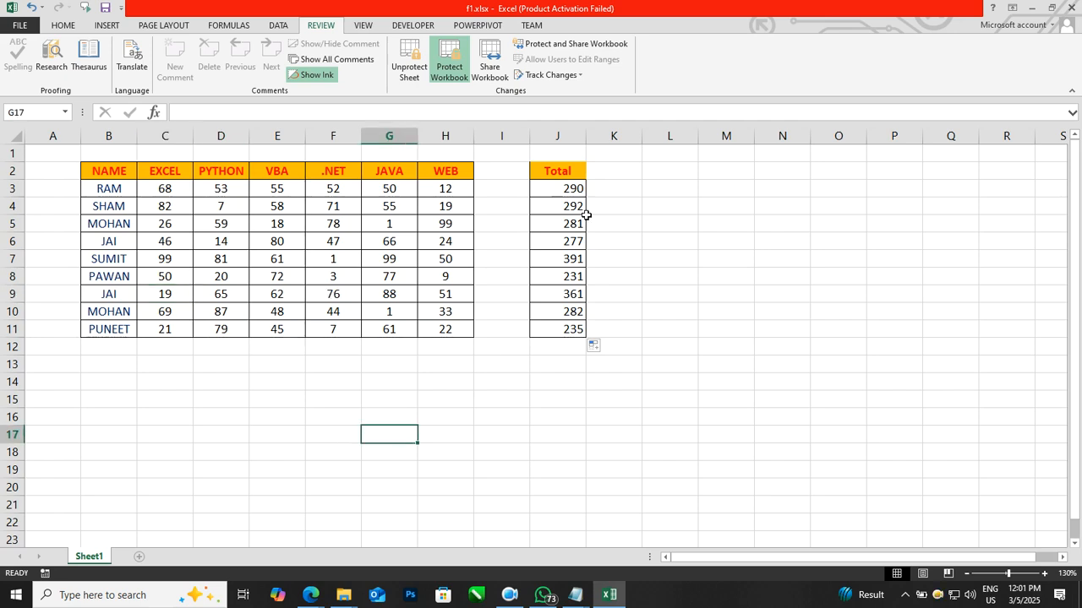
{"action": "left_click", "coordinate": [105, 9]}
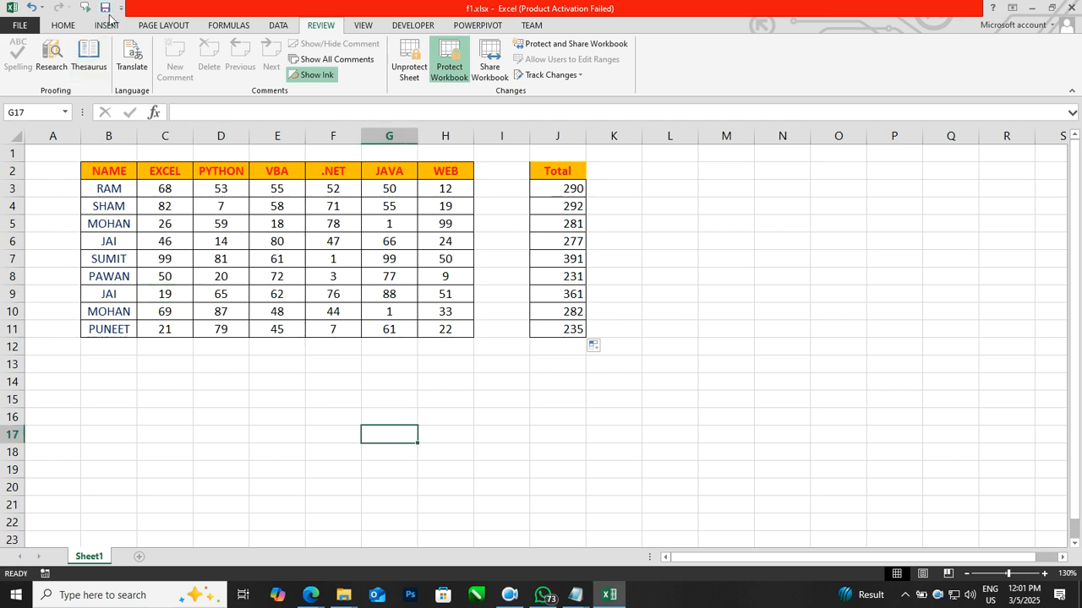
{"action": "left_click", "coordinate": [658, 221]}
{"action": "left_click", "coordinate": [1071, 8]}
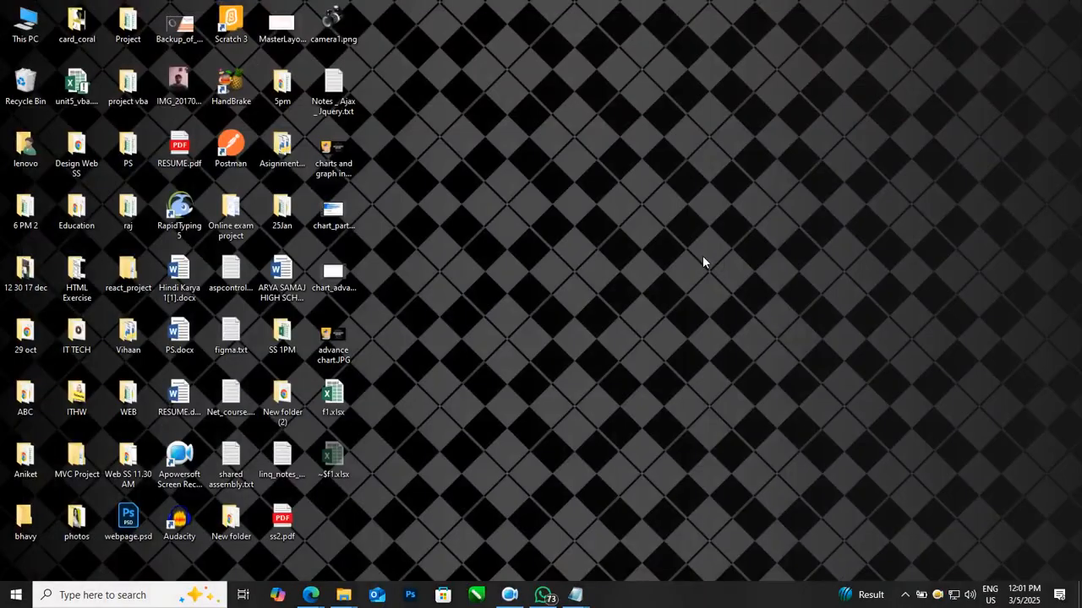
Step: Launch Excel from the Start search, close the activation wizard, and open a blank workbook
{"action": "key", "text": "super"}
{"action": "type", "text": "exc"}
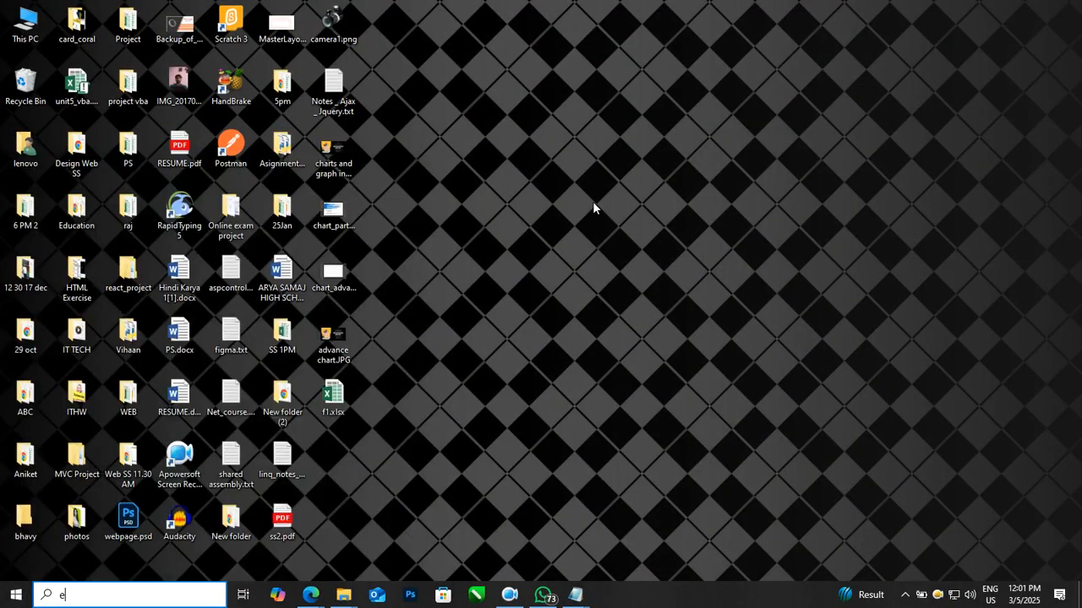
{"action": "type", "text": "el"}
{"action": "key", "text": "Return"}
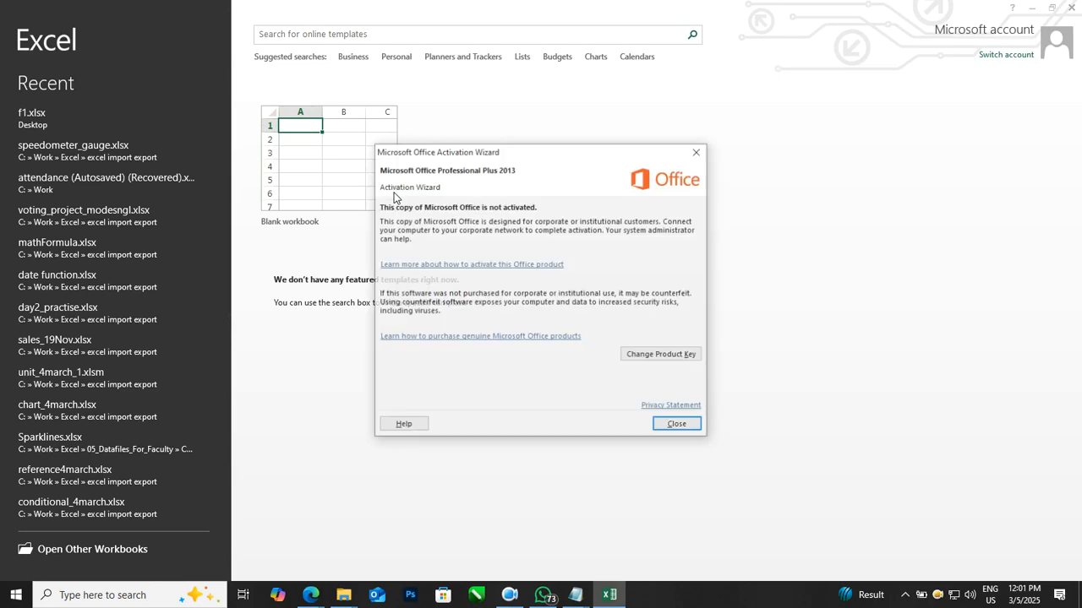
{"action": "left_click", "coordinate": [696, 151]}
{"action": "left_click", "coordinate": [385, 174]}
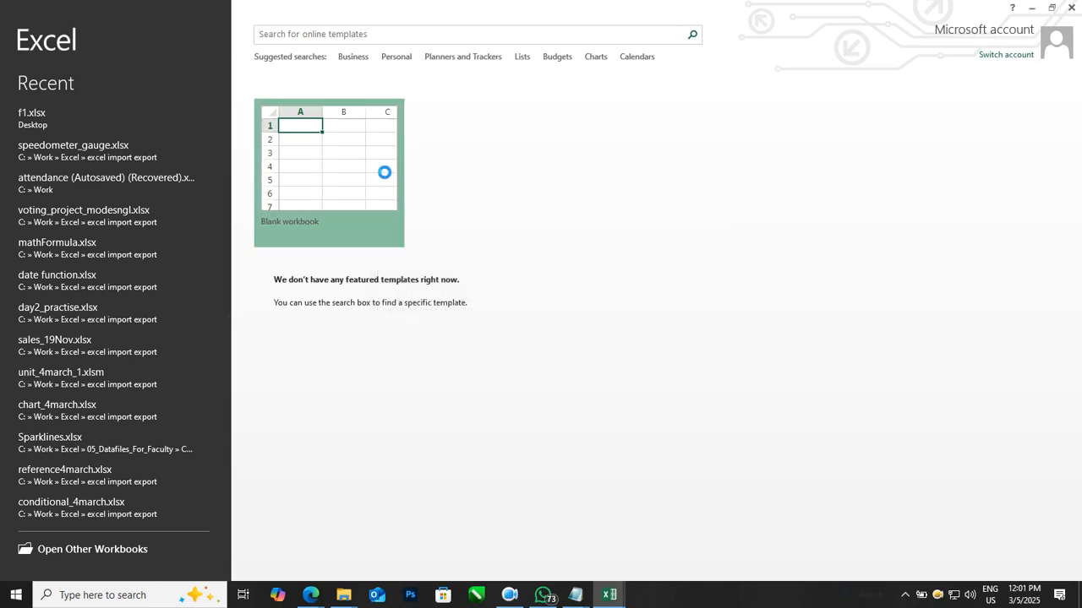
{"action": "left_click", "coordinate": [465, 250]}
Step: Enter the header Name in A1 and eight student first names down A2:A9
{"action": "scroll", "coordinate": [476, 276], "scroll_direction": "up", "scroll_amount": 2, "text": "ctrl"}
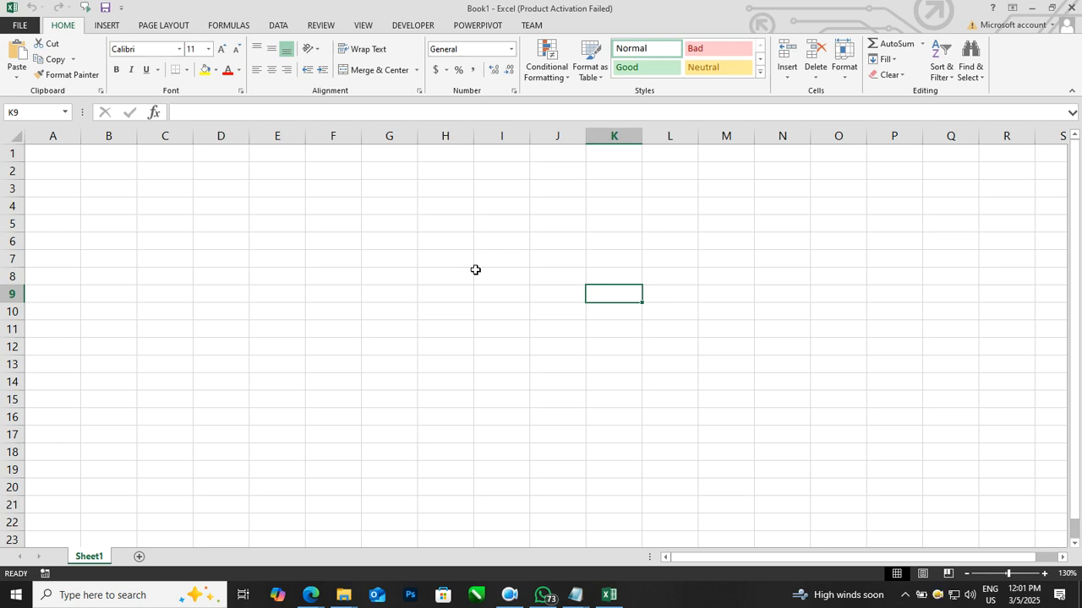
{"action": "scroll", "coordinate": [476, 271], "scroll_direction": "up", "scroll_amount": 3, "text": "ctrl"}
{"action": "left_click", "coordinate": [59, 165]}
{"action": "type", "text": "Name"}
{"action": "key", "text": "Return"}
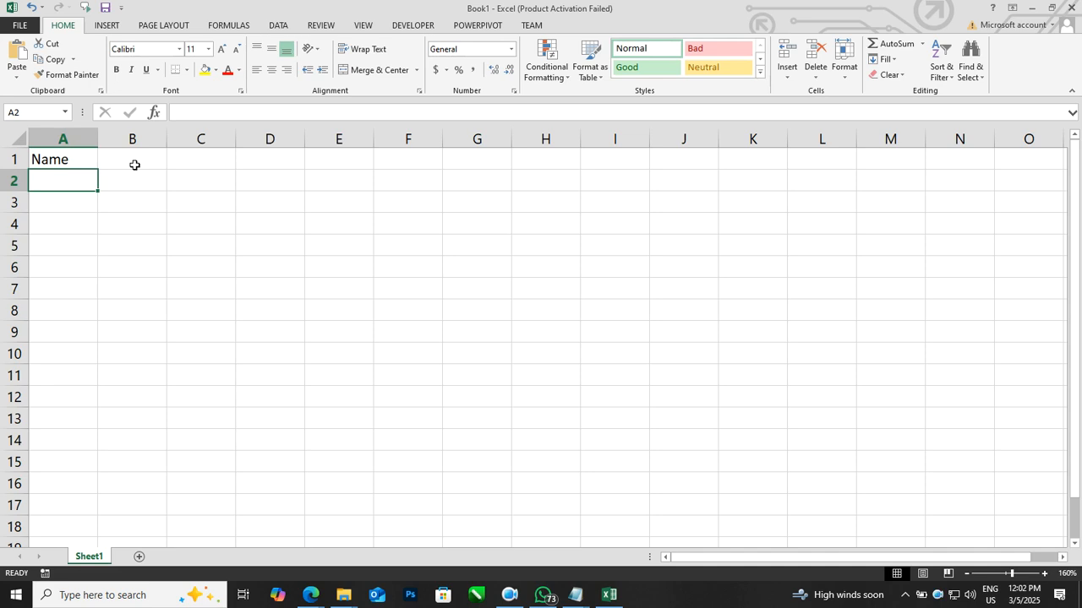
{"action": "type", "text": "devender"}
{"action": "key", "text": "Return"}
{"action": "type", "text": "ajay"}
{"action": "key", "text": "Return"}
{"action": "type", "text": "asha"}
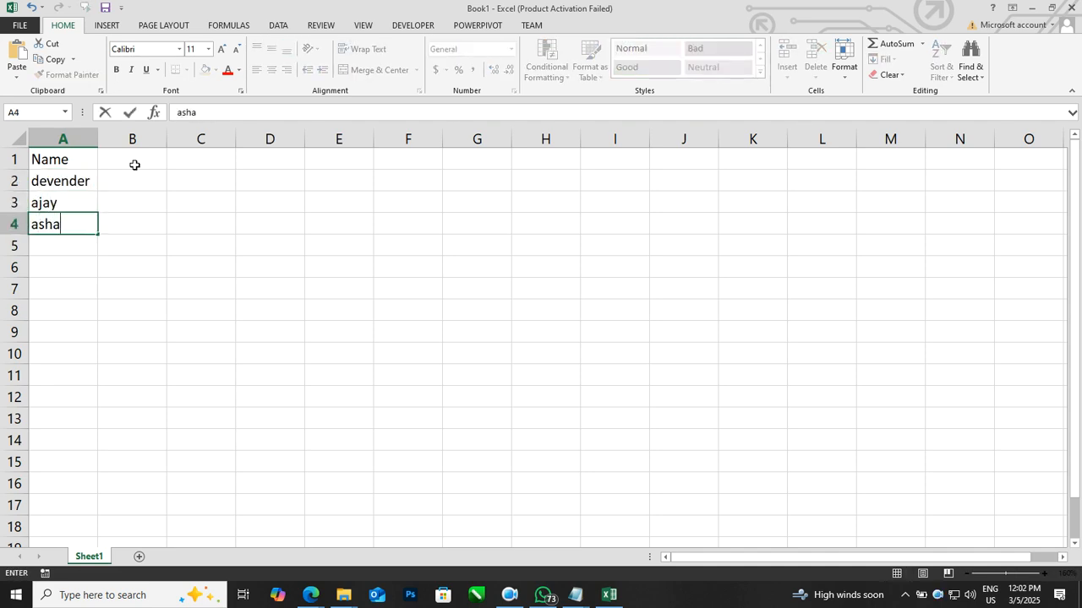
{"action": "key", "text": "Return"}
{"action": "type", "text": "mukesh"}
{"action": "key", "text": "ctrl+Return"}
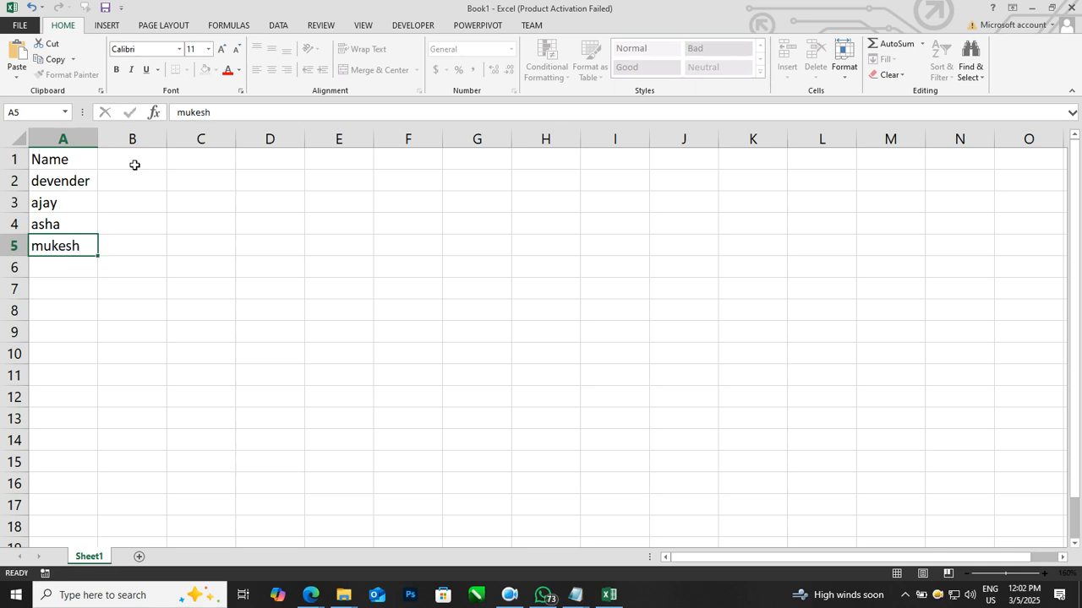
{"action": "key", "text": "Return"}
{"action": "type", "text": "deepak"}
{"action": "key", "text": "Return"}
{"action": "type", "text": "hinman"}
{"action": "key", "text": "BackSpace"}
{"action": "key", "text": "BackSpace"}
{"action": "key", "text": "BackSpace"}
{"action": "key", "text": "BackSpace"}
{"action": "type", "text": "manshu"}
{"action": "key", "text": "Return"}
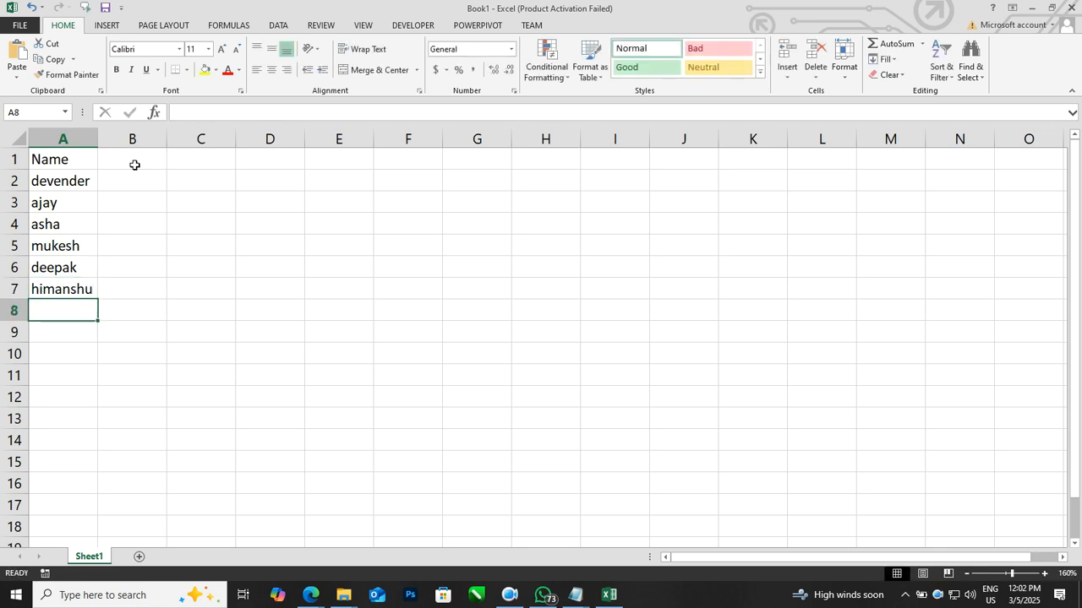
{"action": "type", "text": "hemant"}
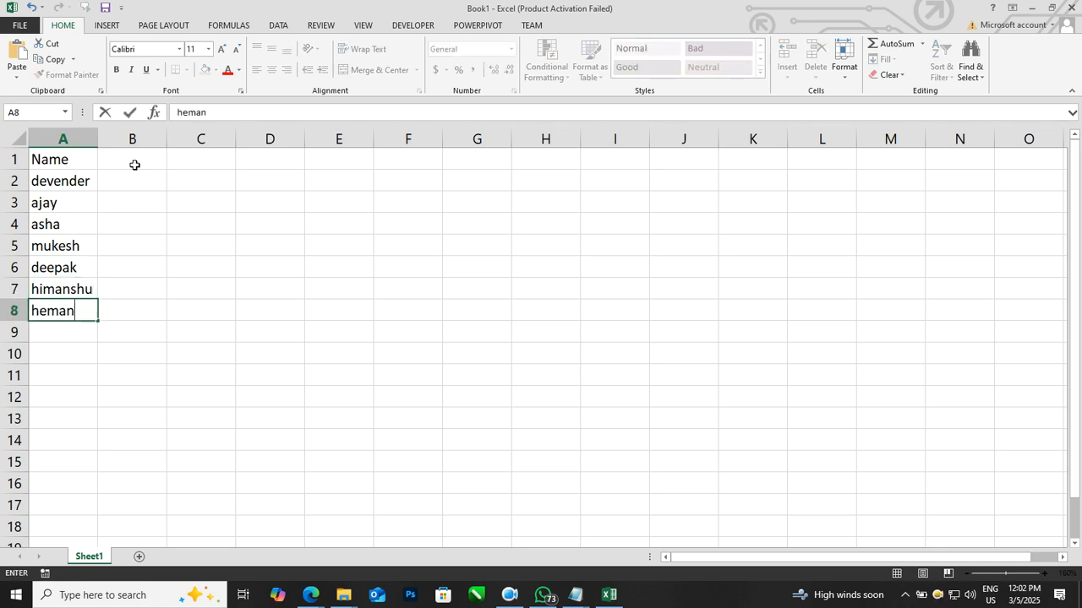
{"action": "key", "text": "Return"}
{"action": "type", "text": "j"}
{"action": "key", "text": "BackSpace"}
{"action": "type", "text": "tejpatl"}
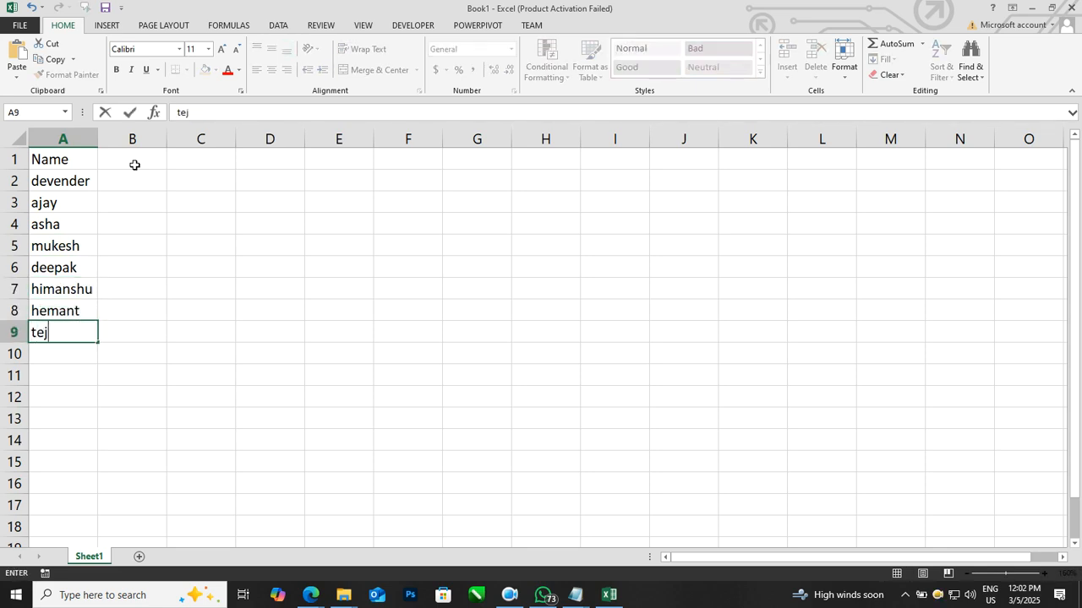
{"action": "key", "text": "BackSpace"}
{"action": "key", "text": "BackSpace"}
{"action": "type", "text": "l"}
{"action": "key", "text": "Return"}
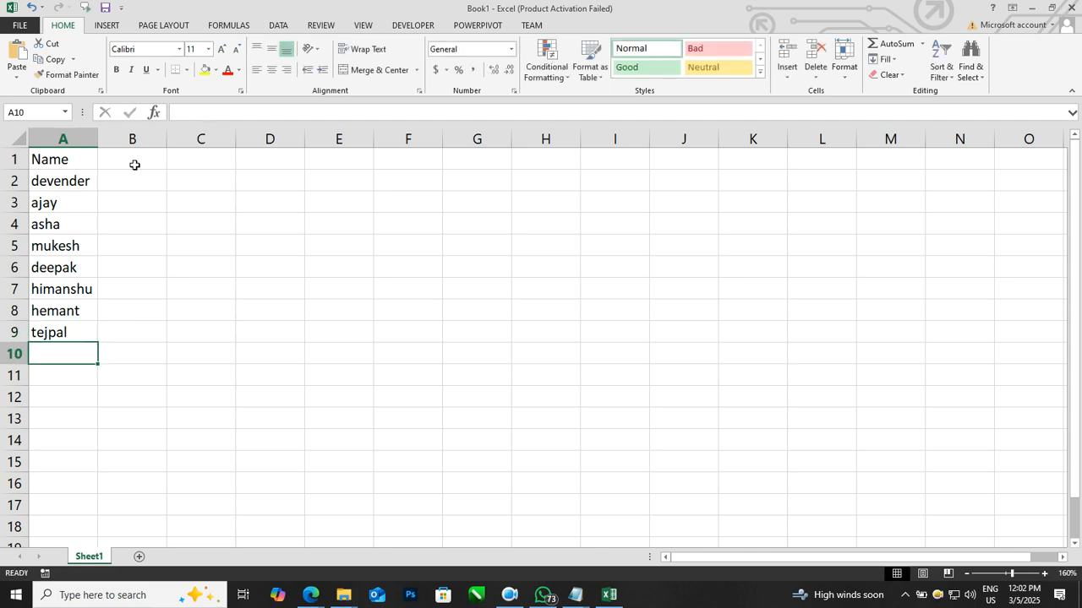
Step: Widen column A and enter the headers Email id, Course name and Location in B1:D1
{"action": "left_click_drag", "start_coordinate": [97, 138], "coordinate": [189, 138]}
{"action": "left_click", "coordinate": [323, 203]}
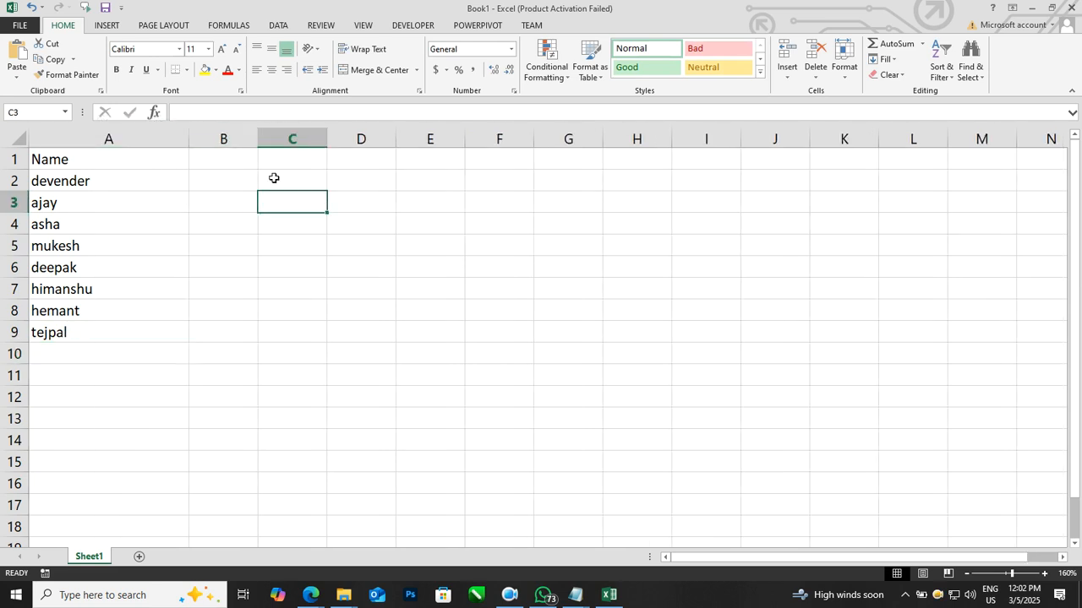
{"action": "left_click", "coordinate": [225, 156]}
{"action": "type", "text": "Email id"}
{"action": "left_click", "coordinate": [308, 170]}
{"action": "type", "text": "Course name"}
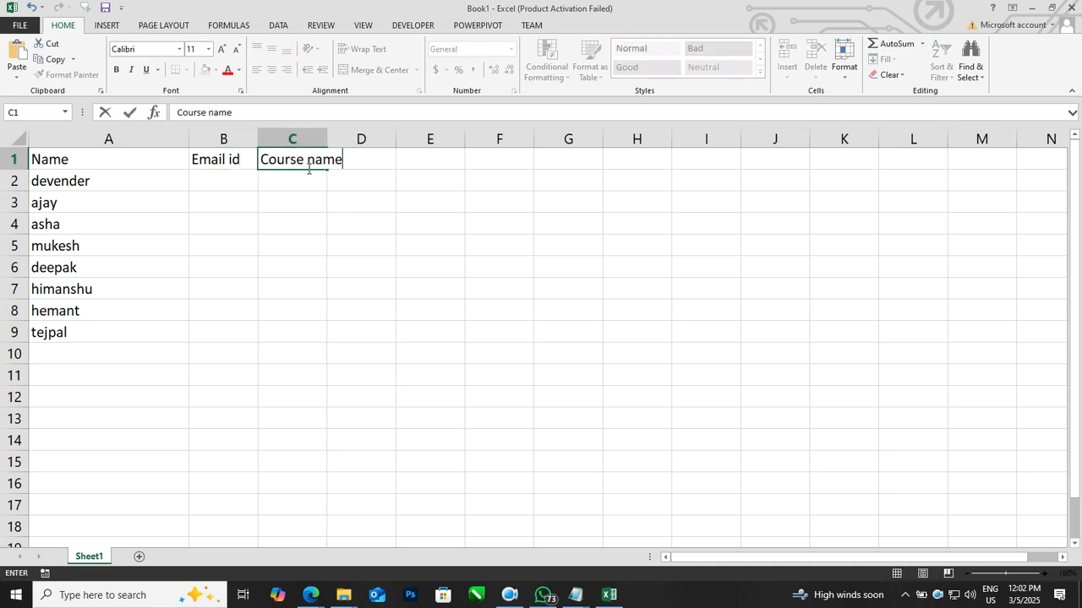
{"action": "key", "text": "Tab"}
{"action": "type", "text": "Locatio"}
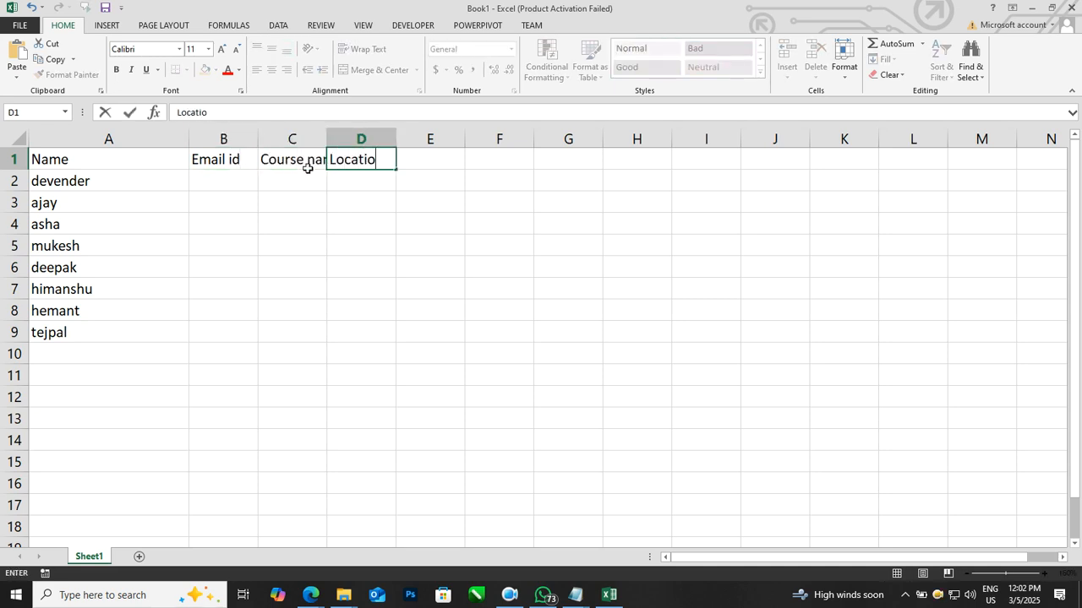
{"action": "type", "text": "n"}
{"action": "key", "text": "Return"}
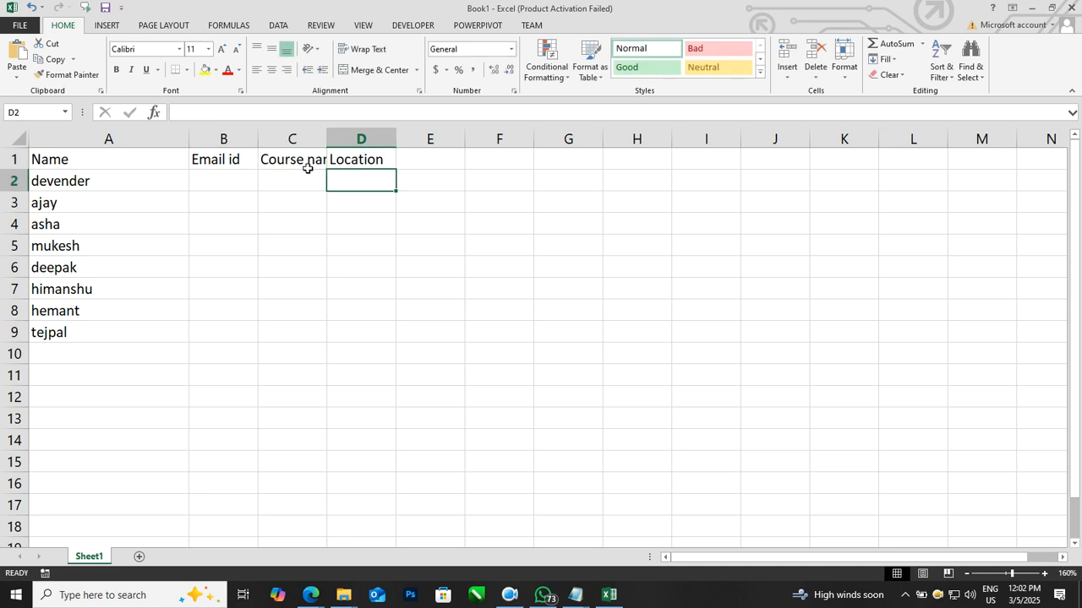
Step: Widen columns B, C and D
{"action": "left_click_drag", "start_coordinate": [182, 138], "coordinate": [506, 138]}
{"action": "left_click", "coordinate": [631, 266]}
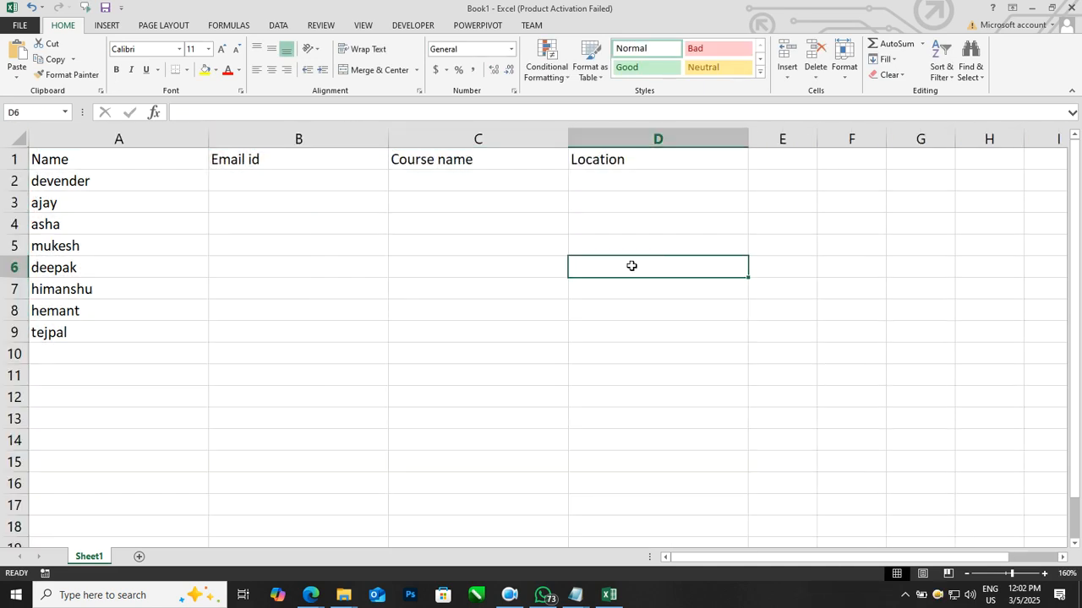
{"action": "left_click_drag", "start_coordinate": [389, 139], "coordinate": [432, 139]}
{"action": "left_click", "coordinate": [483, 244]}
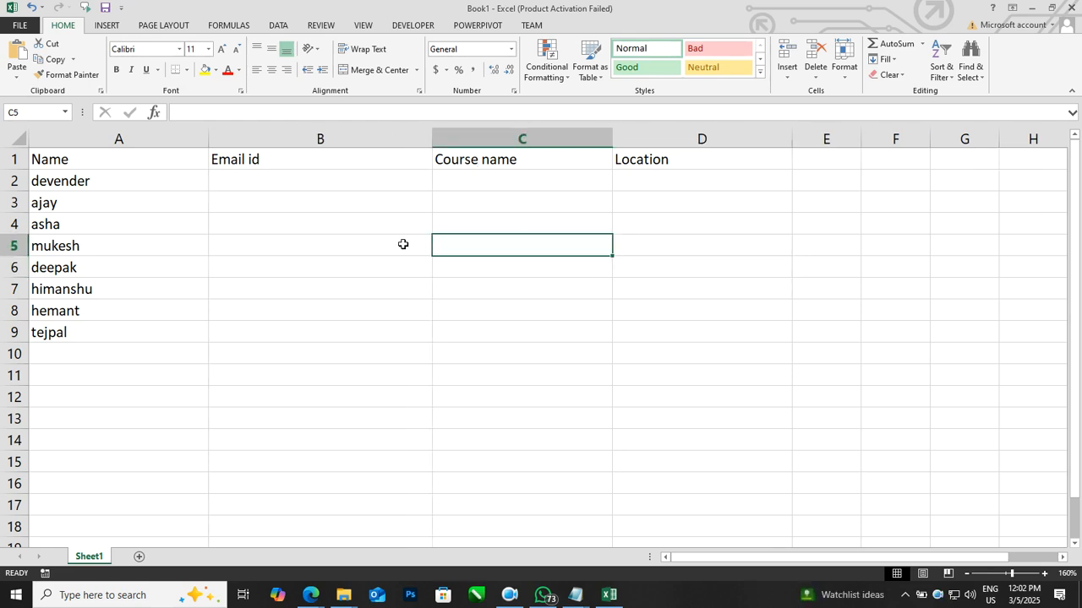
Step: Apply all borders to the table range A1:D9
{"action": "left_click_drag", "start_coordinate": [179, 161], "coordinate": [675, 327]}
{"action": "left_click", "coordinate": [185, 69]}
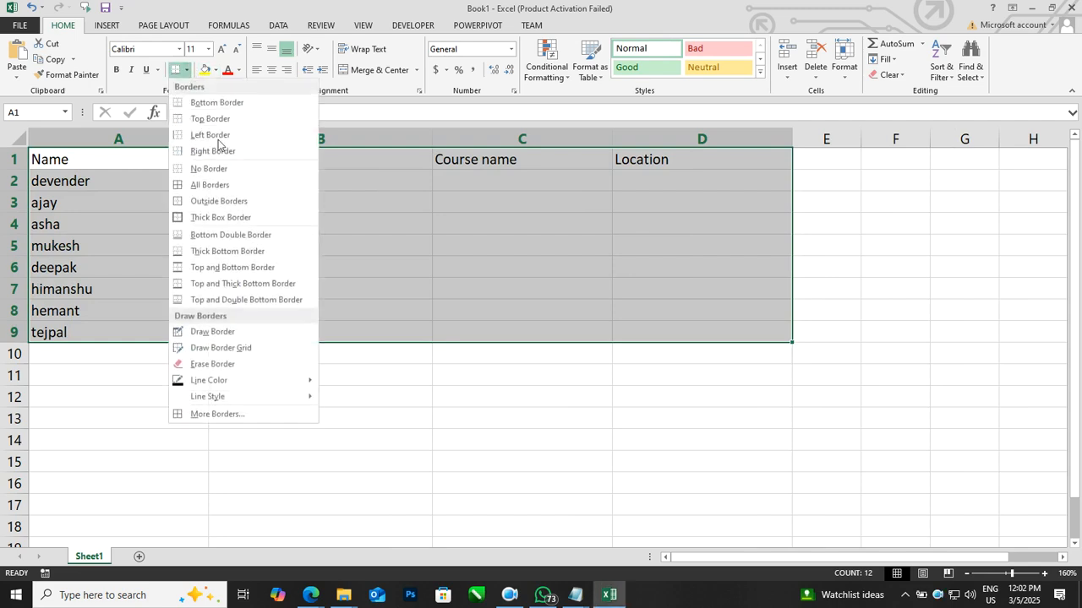
{"action": "left_click", "coordinate": [210, 185]}
{"action": "left_click", "coordinate": [232, 245]}
Step: Fill the header row A1:D1 with orange
{"action": "left_click_drag", "start_coordinate": [181, 160], "coordinate": [632, 162]}
{"action": "left_click", "coordinate": [216, 70]}
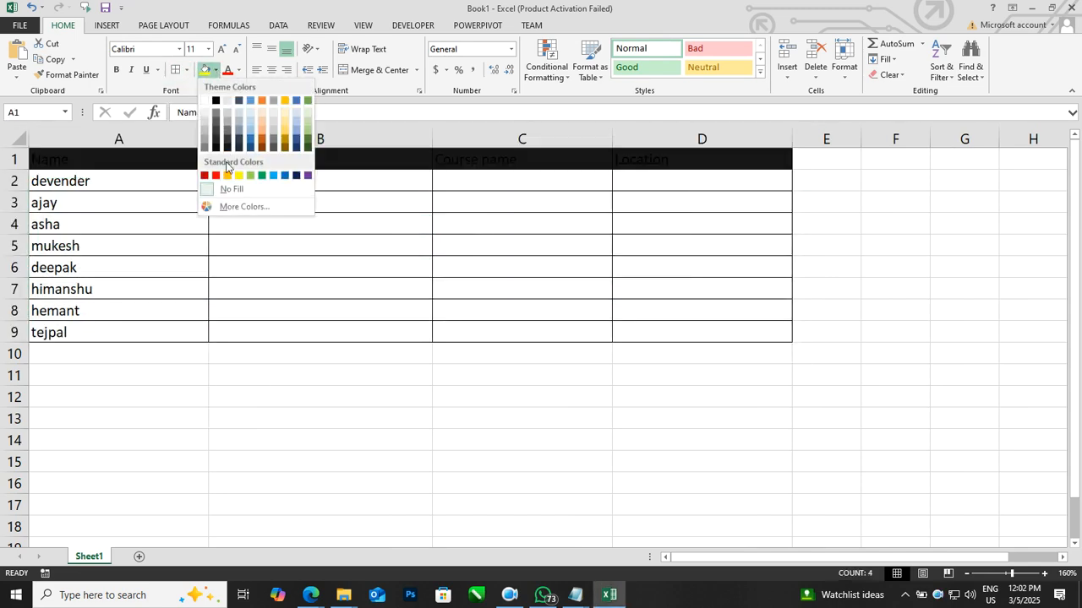
{"action": "left_click", "coordinate": [226, 175]}
{"action": "left_click", "coordinate": [446, 413]}
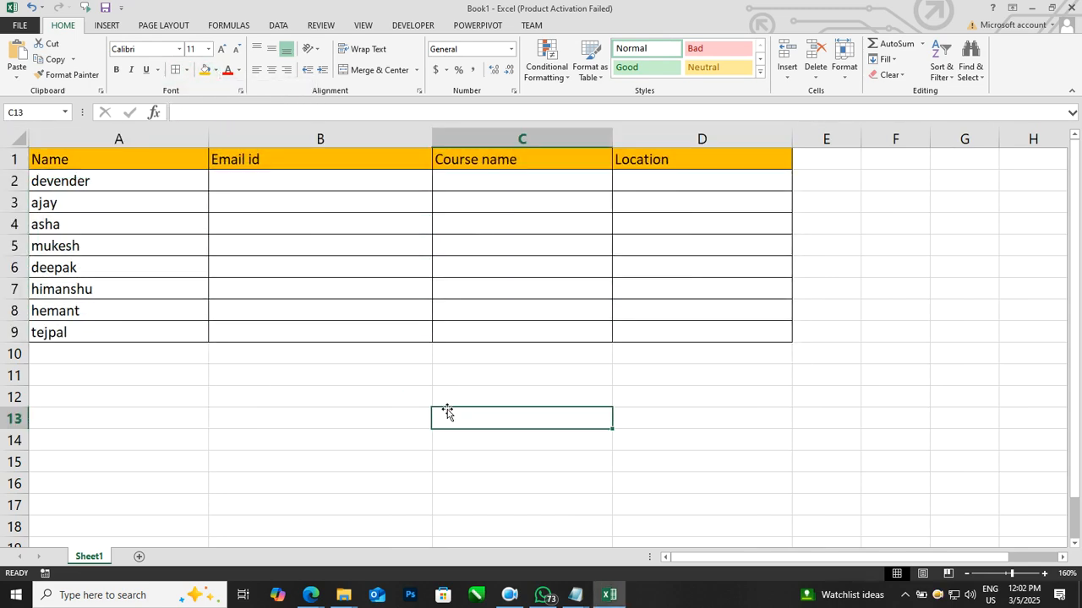
{"action": "left_click", "coordinate": [469, 372]}
Step: Share the workbook, allowing changes by more than one user at the same time
{"action": "left_click", "coordinate": [244, 184]}
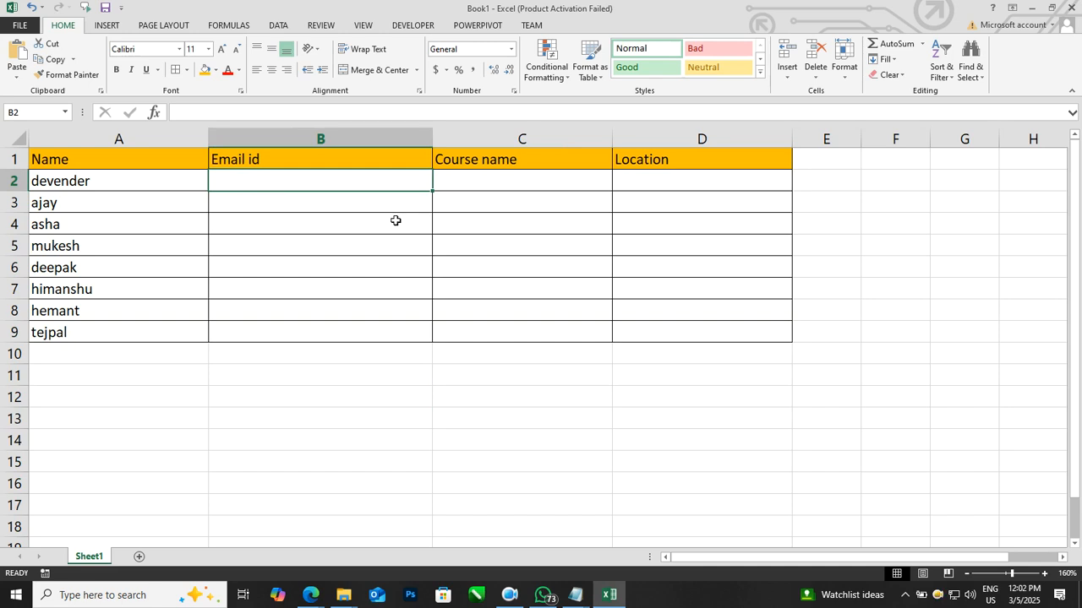
{"action": "left_click", "coordinate": [321, 25]}
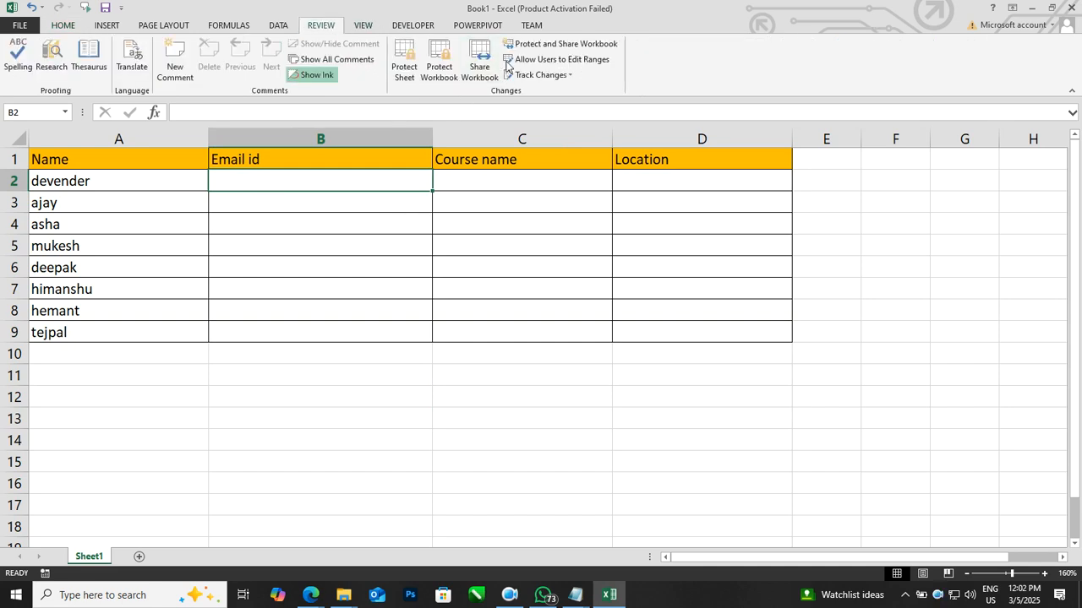
{"action": "left_click", "coordinate": [487, 61]}
{"action": "left_click", "coordinate": [544, 198]}
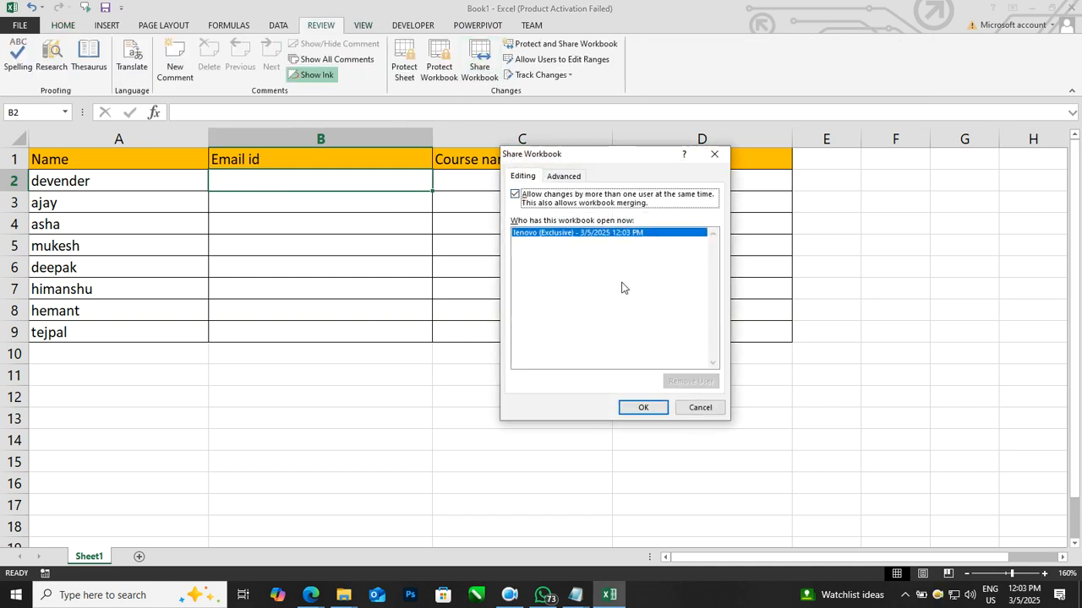
{"action": "left_click", "coordinate": [646, 410]}
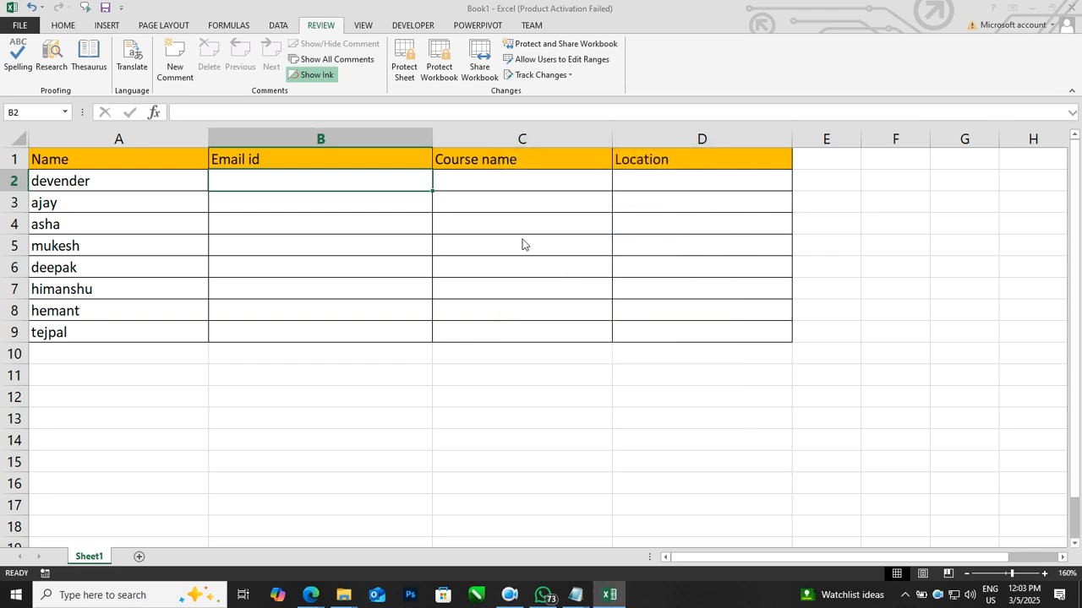
Step: Save the shared workbook to the Desktop as share_5march.xlsx
{"action": "left_click", "coordinate": [218, 129]}
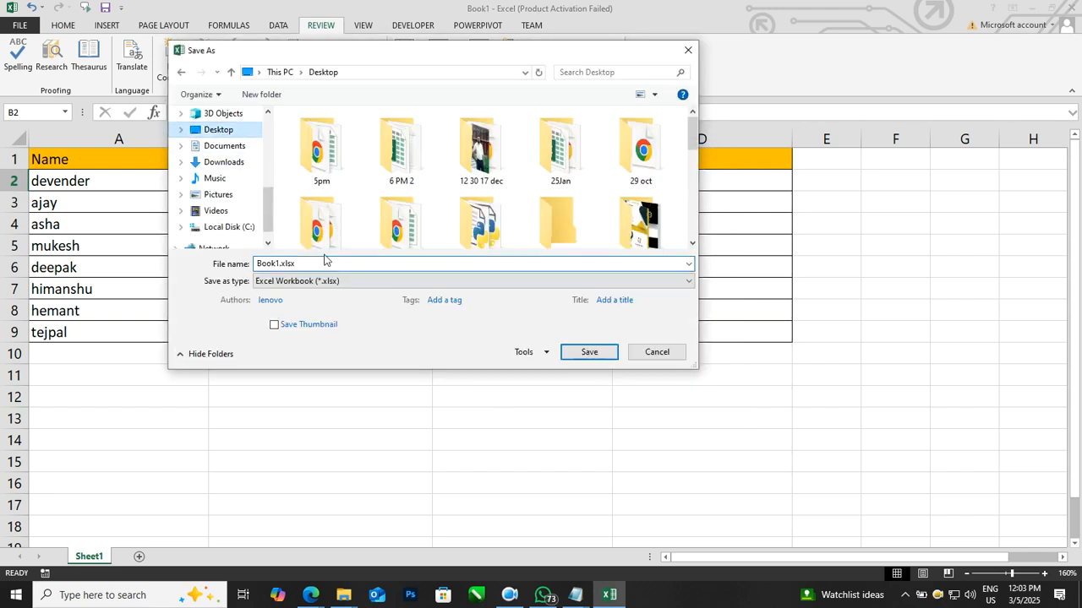
{"action": "type", "text": "share"}
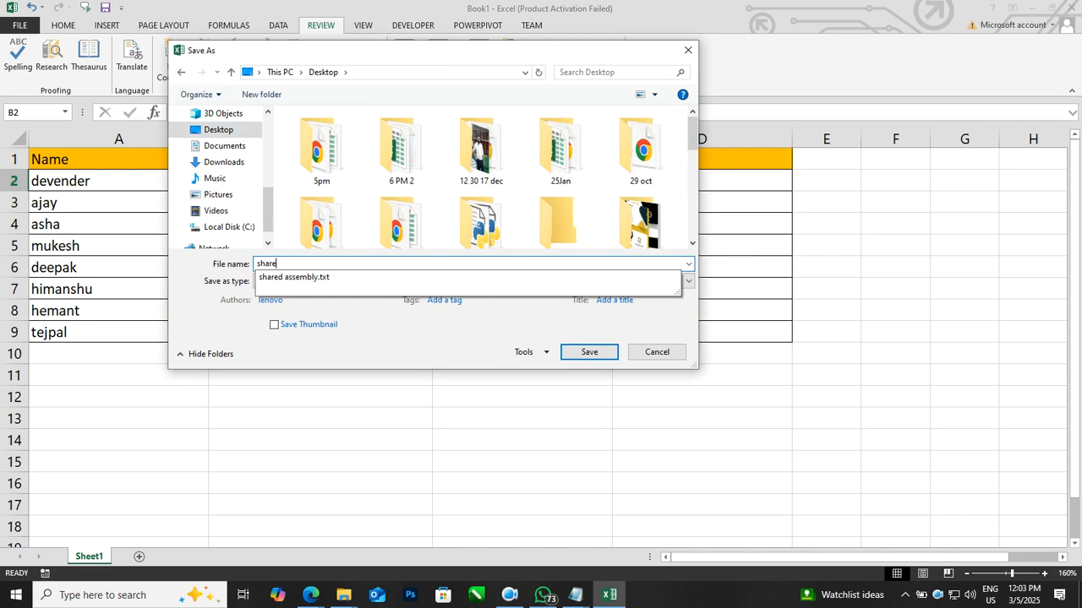
{"action": "type", "text": "_5march.xlsx"}
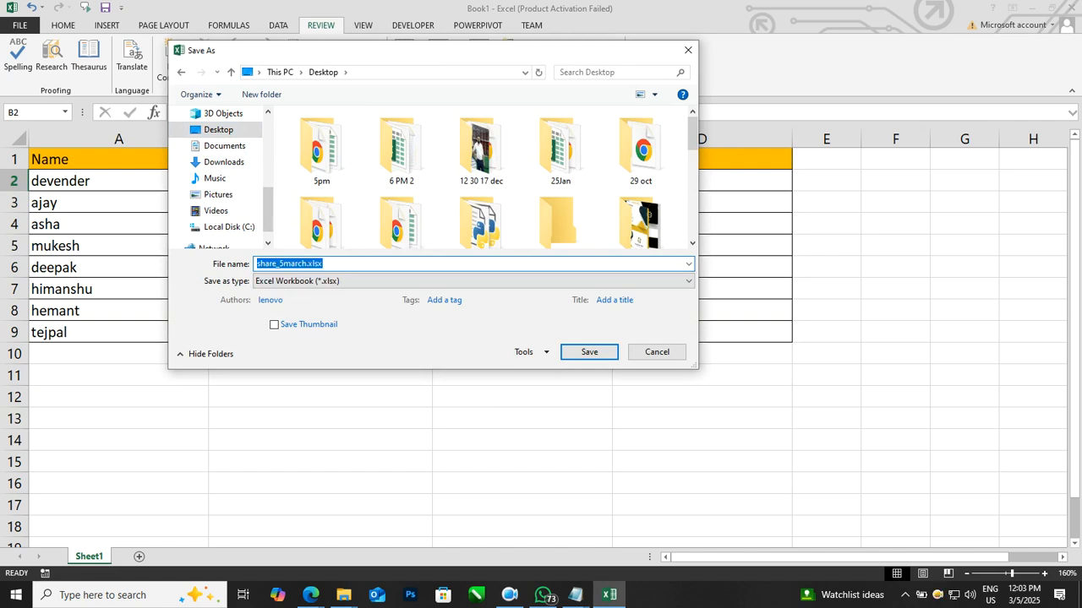
{"action": "key", "text": "Return"}
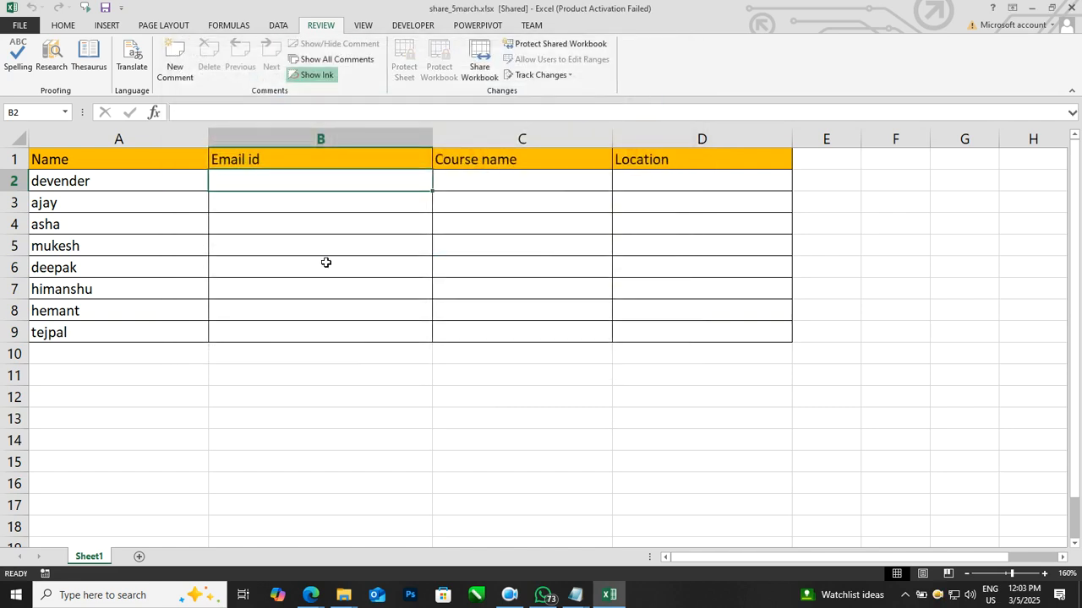
Step: Minimize Excel, switch to the browser and open the sharing folder in Google Drive
{"action": "left_click", "coordinate": [1071, 8]}
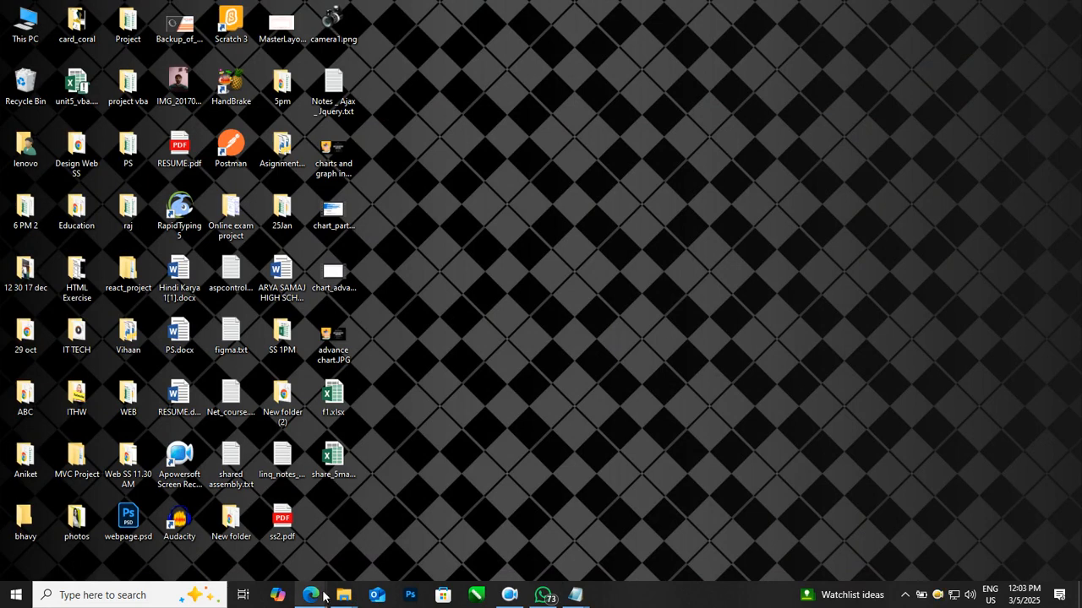
{"action": "mouse_move", "coordinate": [311, 595]}
{"action": "left_click", "coordinate": [223, 533]}
{"action": "left_click", "coordinate": [294, 15]}
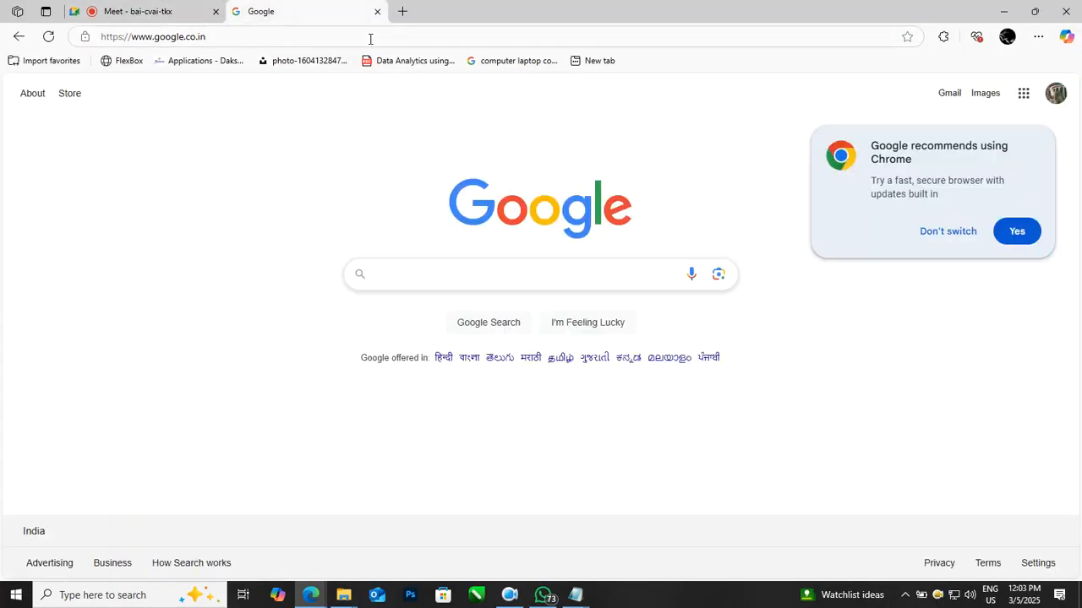
{"action": "left_click", "coordinate": [1023, 93]}
{"action": "left_click", "coordinate": [950, 359]}
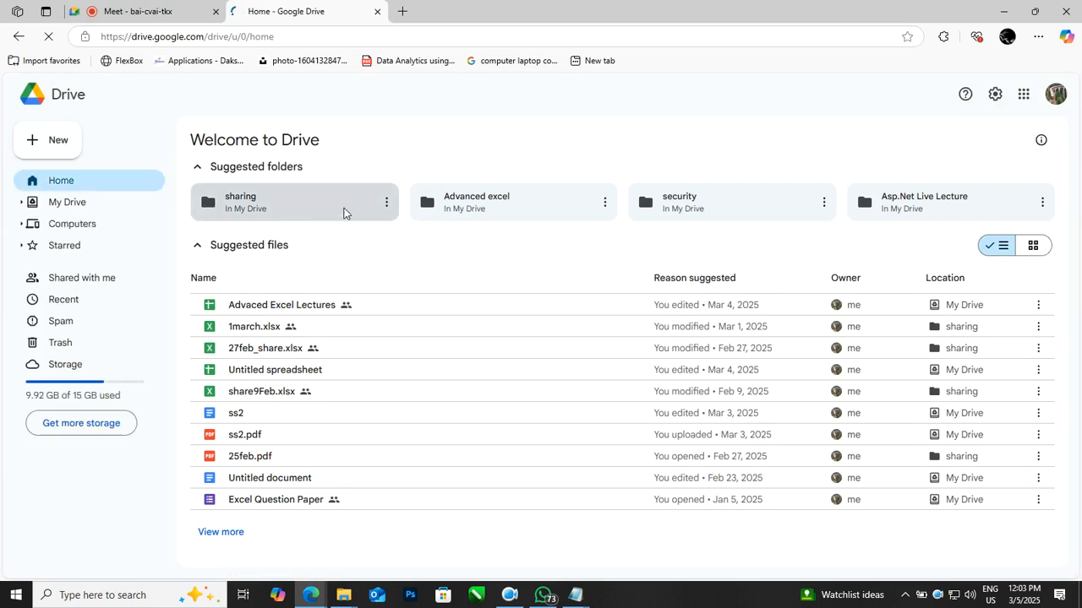
{"action": "left_click", "coordinate": [390, 185]}
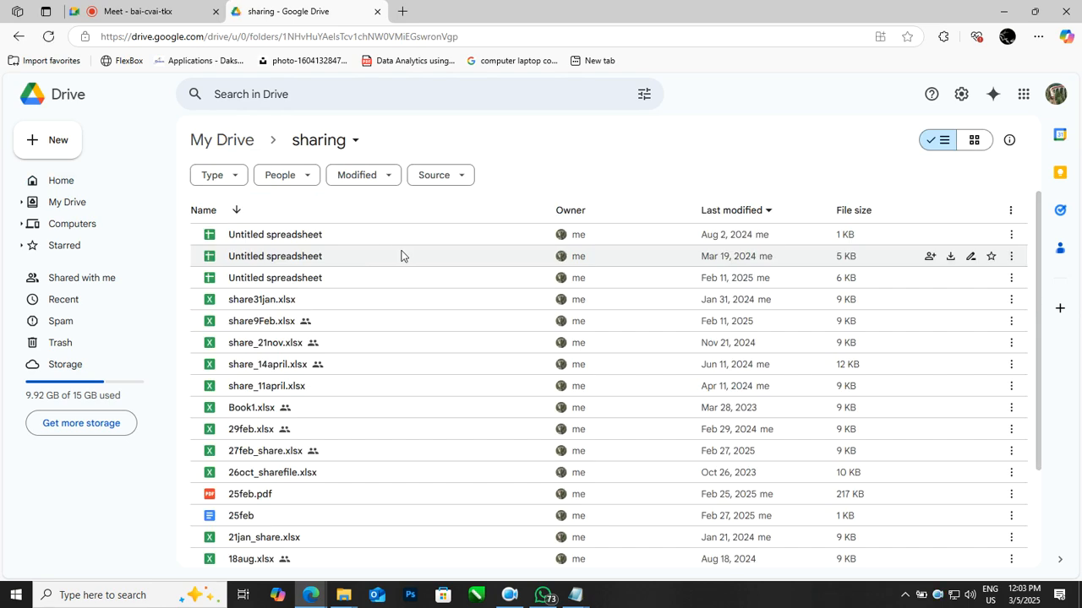
Step: Upload share_5march.xlsx from the Desktop into the sharing folder
{"action": "left_click", "coordinate": [25, 152]}
{"action": "left_click", "coordinate": [57, 169]}
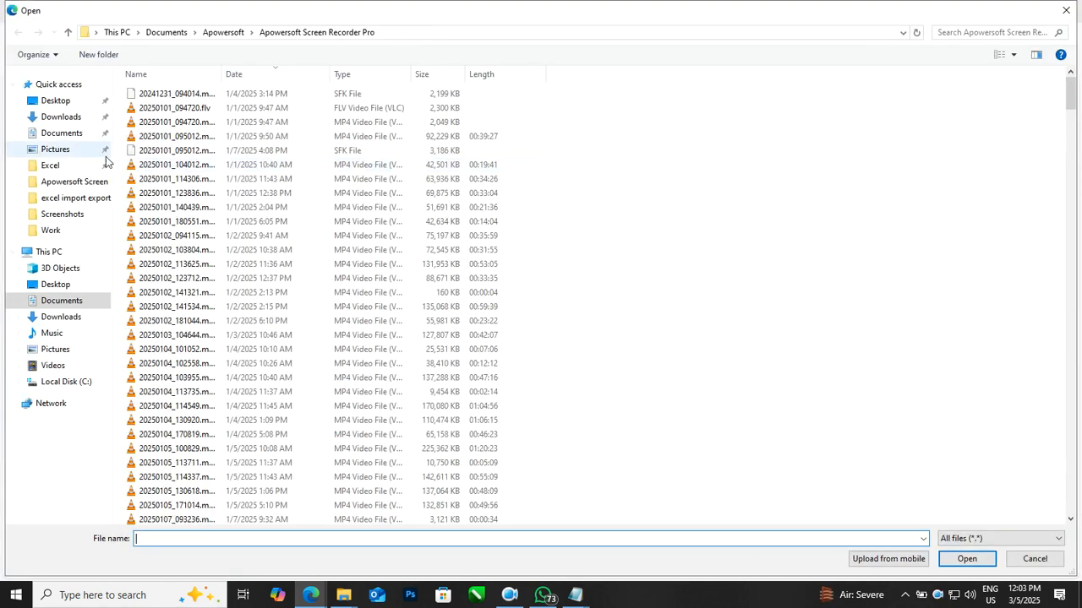
{"action": "left_click", "coordinate": [55, 285]}
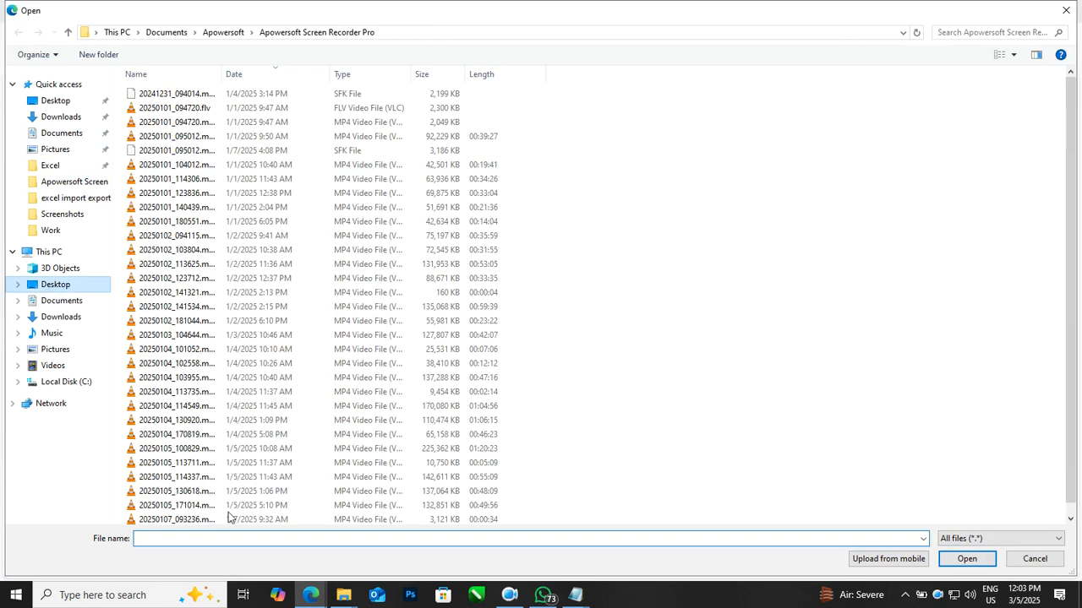
{"action": "type", "text": "sha"}
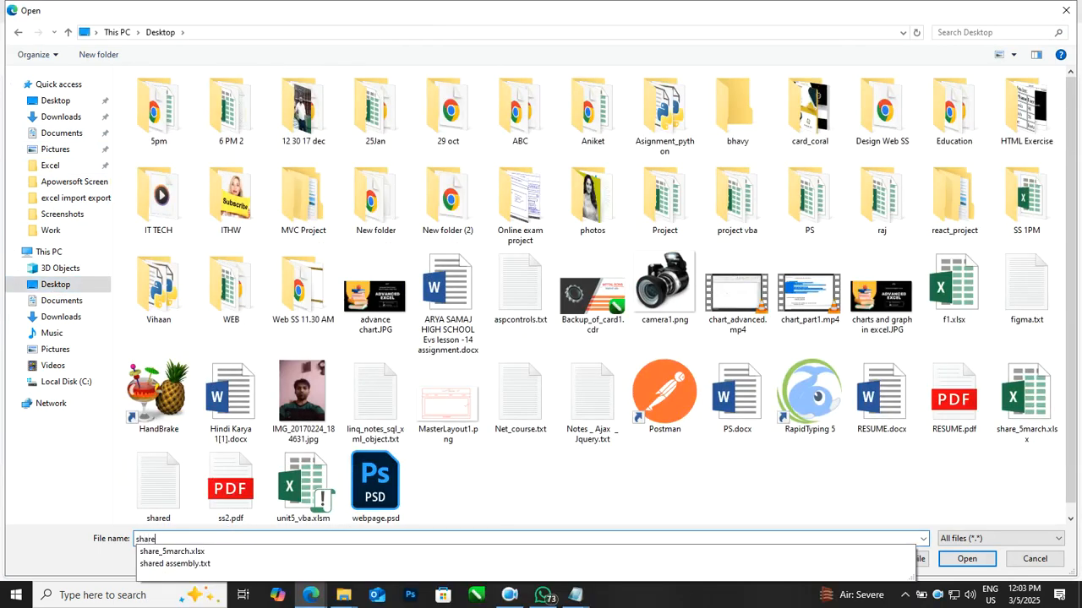
{"action": "type", "text": "re"}
{"action": "key", "text": "Down"}
{"action": "key", "text": "Return"}
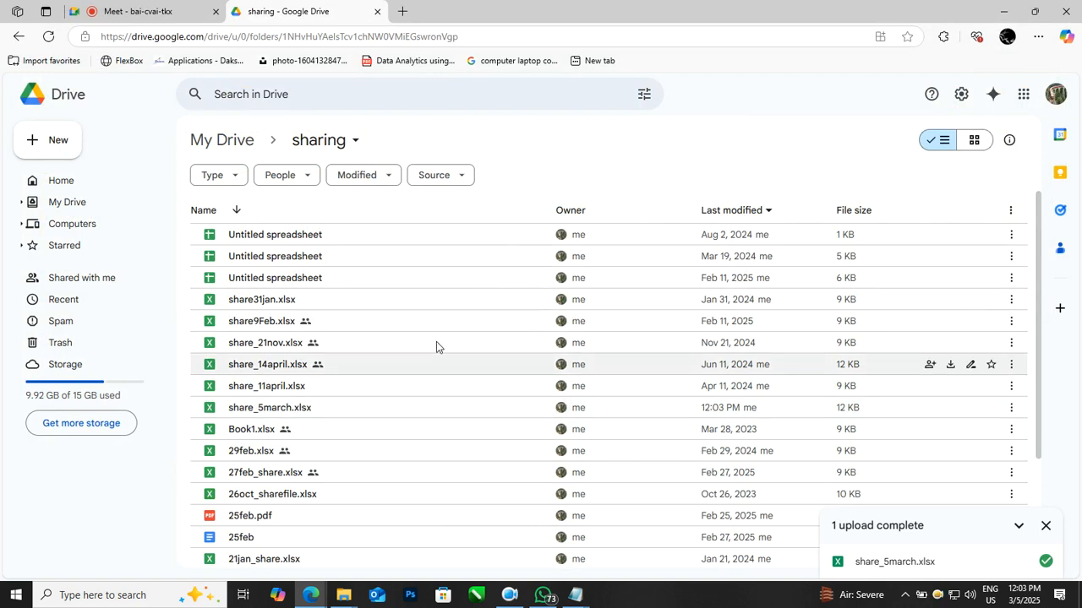
Step: Open the sharing settings for share_5march.xlsx and set general access to Anyone with the link
{"action": "scroll", "coordinate": [434, 338], "scroll_direction": "down", "scroll_amount": 2}
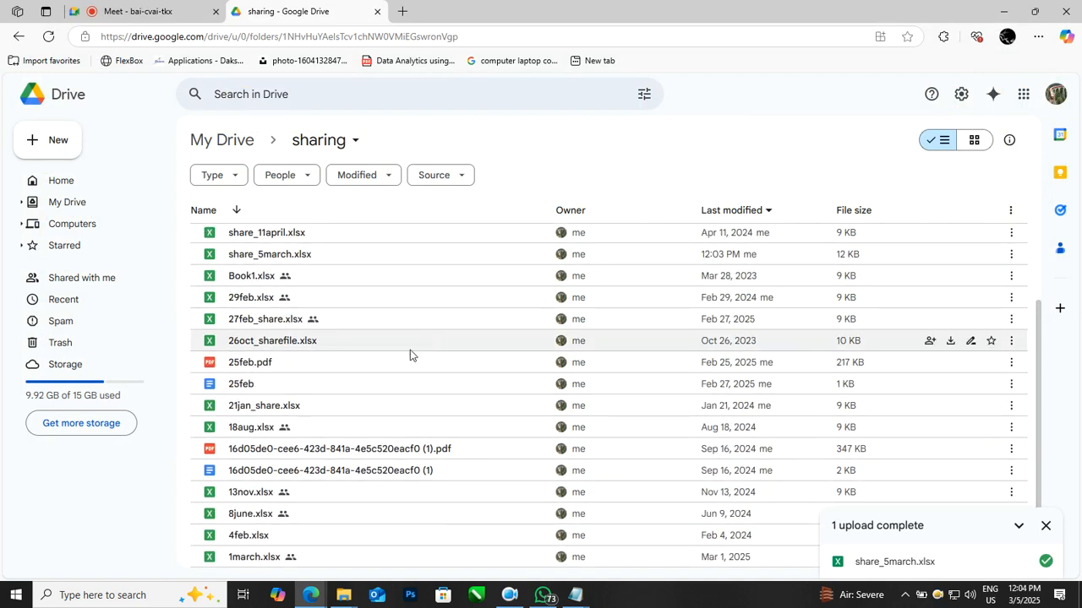
{"action": "scroll", "coordinate": [295, 275], "scroll_direction": "up", "scroll_amount": 1}
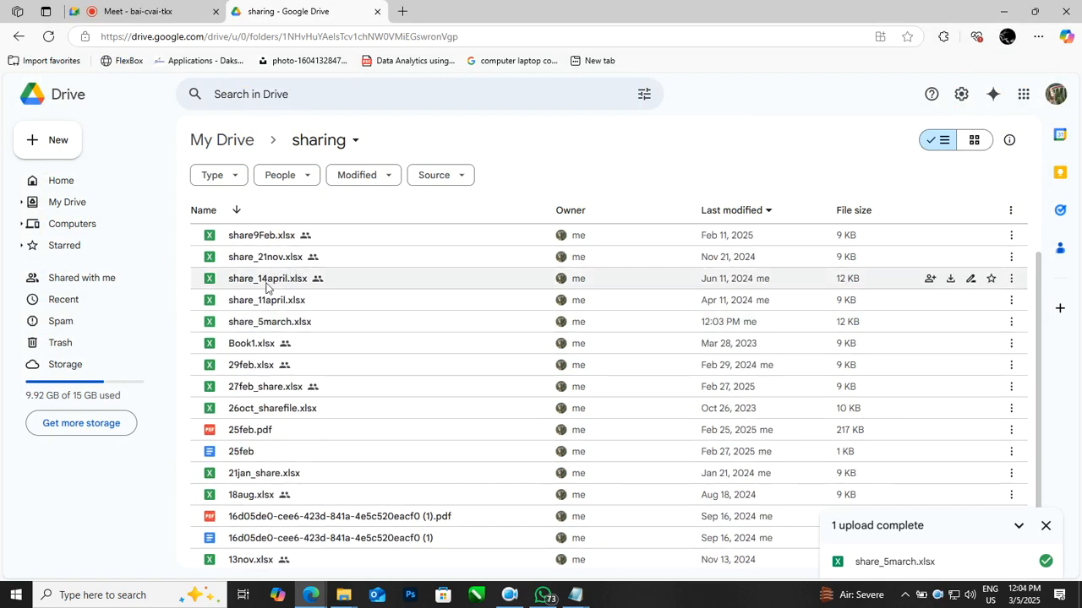
{"action": "left_click", "coordinate": [272, 325]}
{"action": "right_click", "coordinate": [274, 329]}
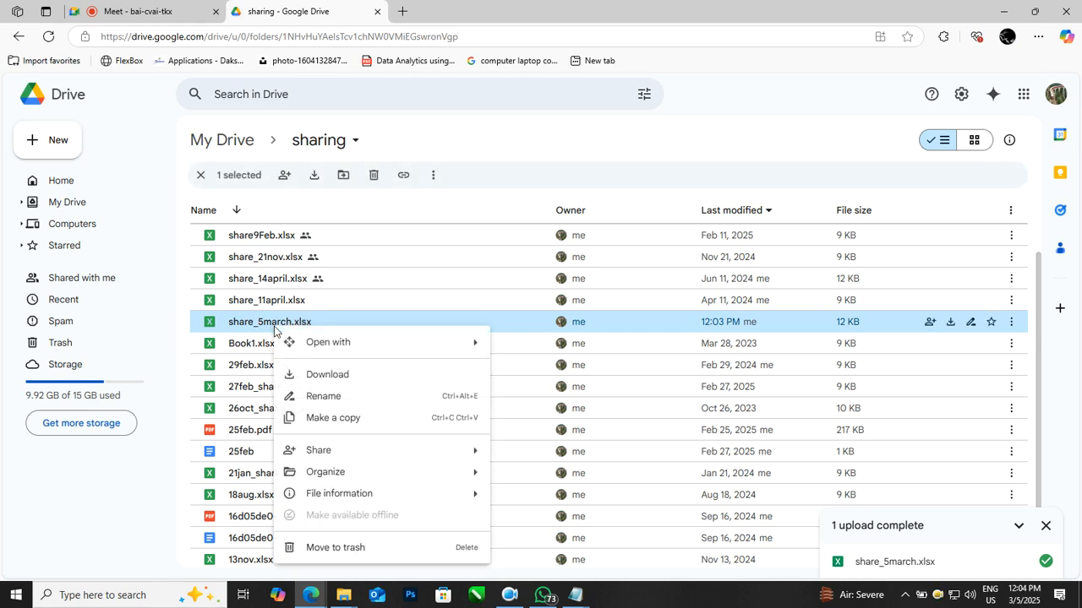
{"action": "mouse_move", "coordinate": [346, 456]}
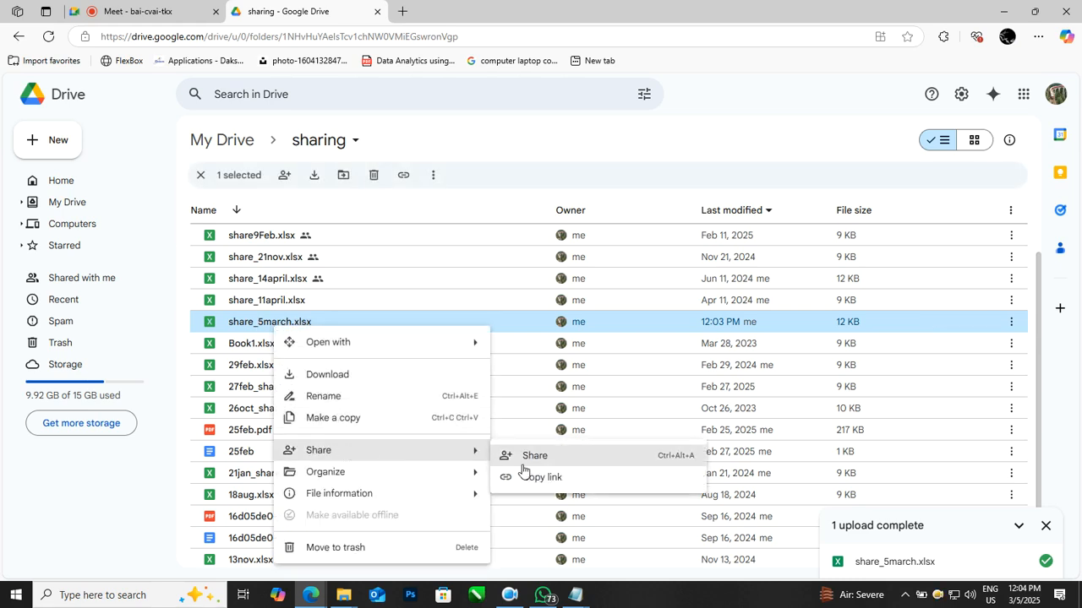
{"action": "left_click", "coordinate": [523, 455]}
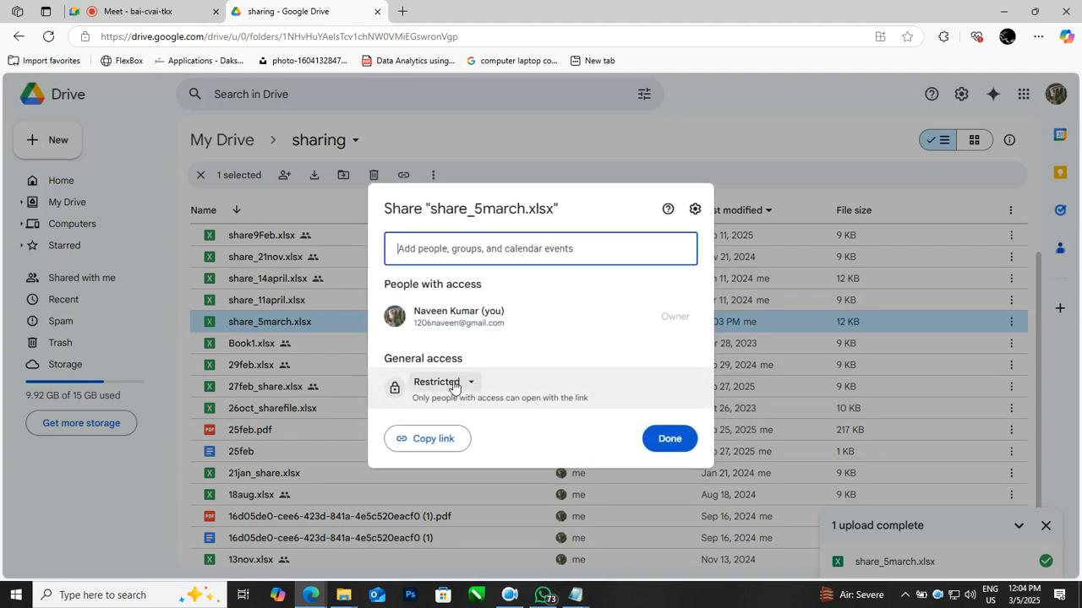
{"action": "left_click", "coordinate": [453, 383]}
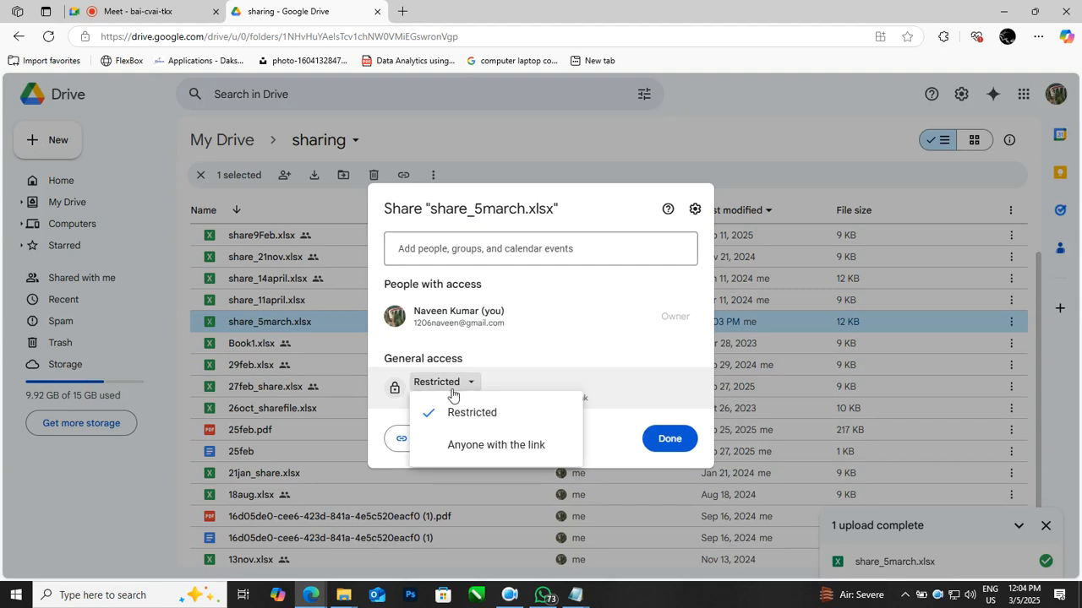
{"action": "left_click", "coordinate": [453, 447]}
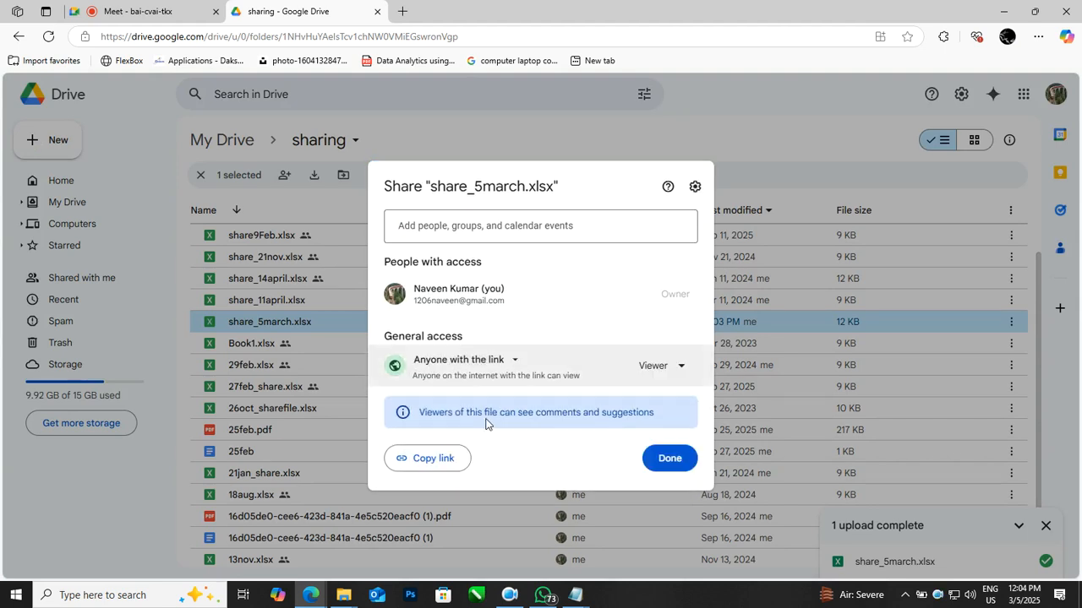
Step: Give link holders the Editor role, copy the share link and close the sharing dialog
{"action": "left_click", "coordinate": [655, 378]}
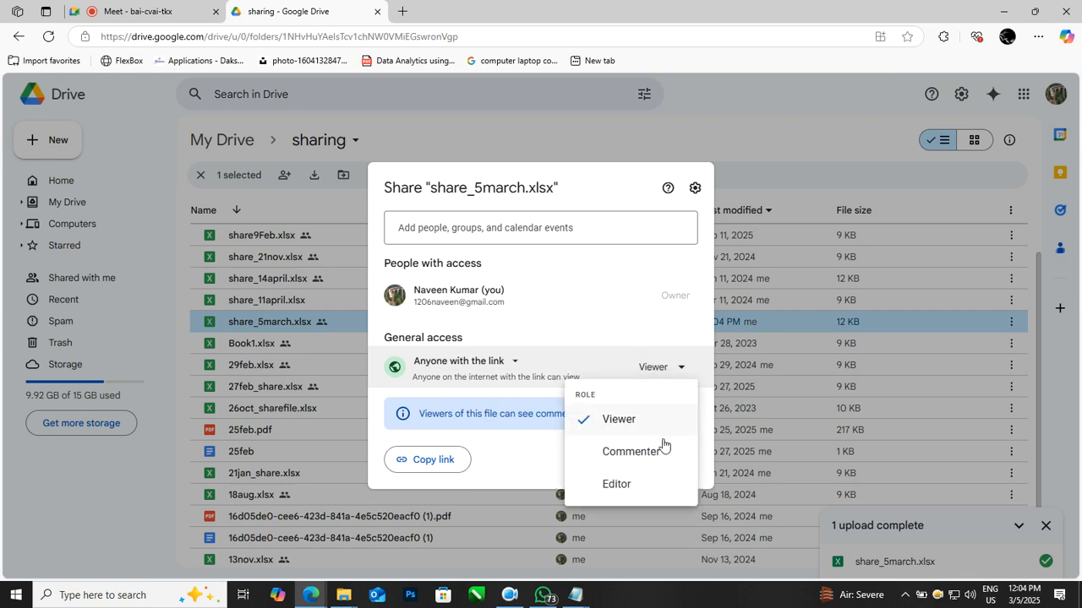
{"action": "left_click", "coordinate": [634, 493]}
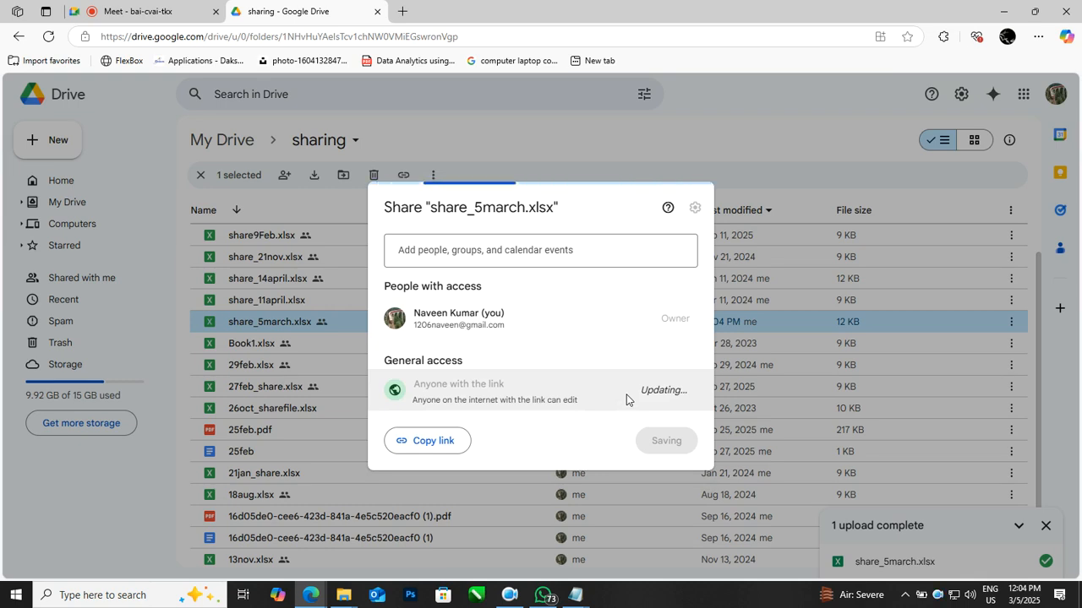
{"action": "left_click", "coordinate": [431, 439]}
{"action": "left_click", "coordinate": [664, 438]}
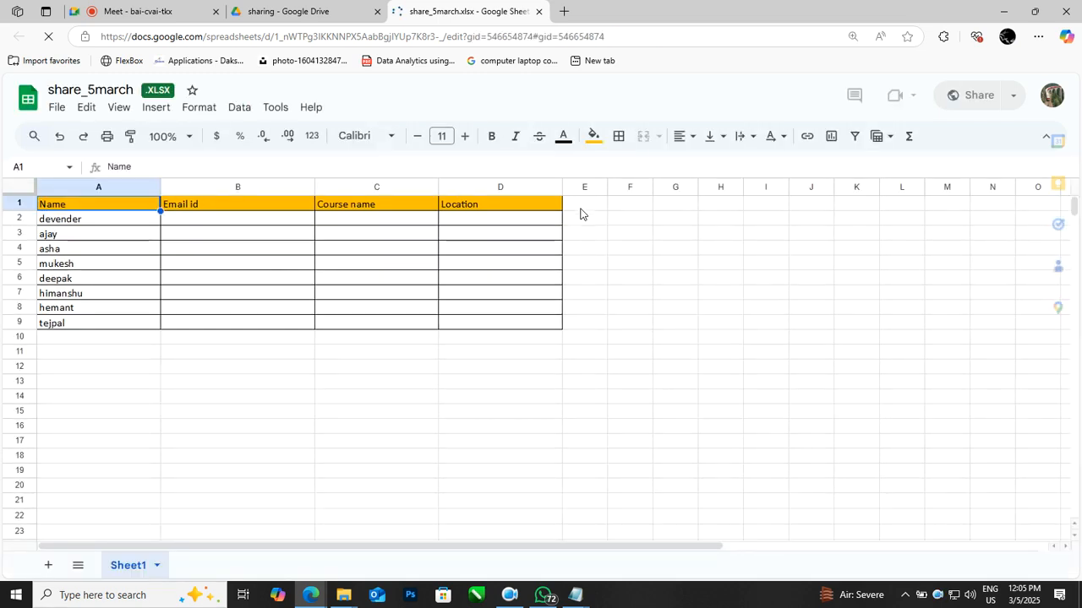
{"action": "left_click", "coordinate": [268, 356]}
{"action": "left_click", "coordinate": [270, 399]}
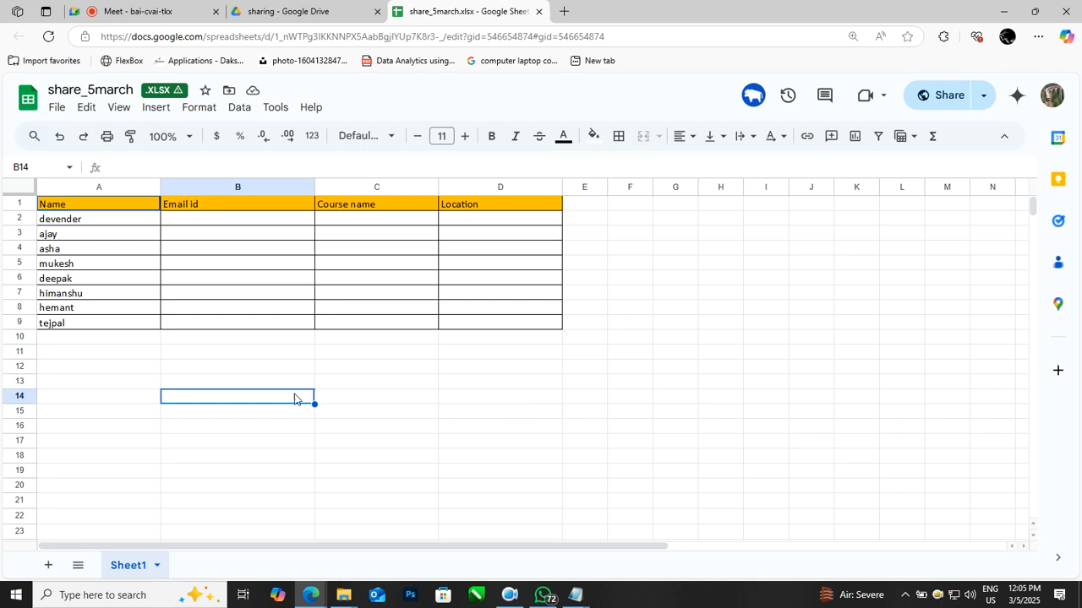
{"action": "left_click", "coordinate": [333, 409]}
{"action": "left_click", "coordinate": [259, 412]}
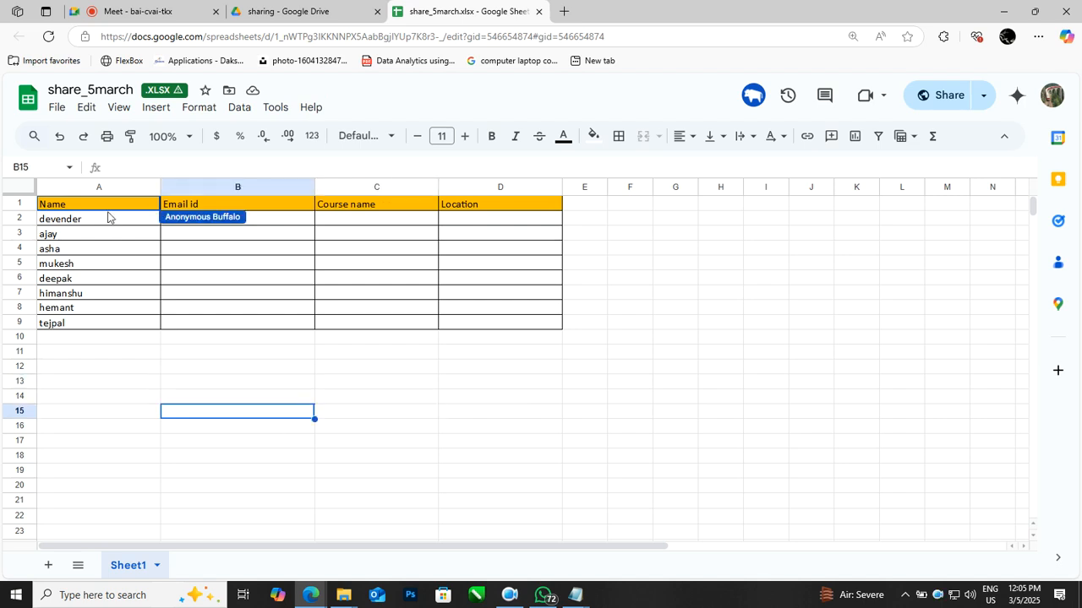